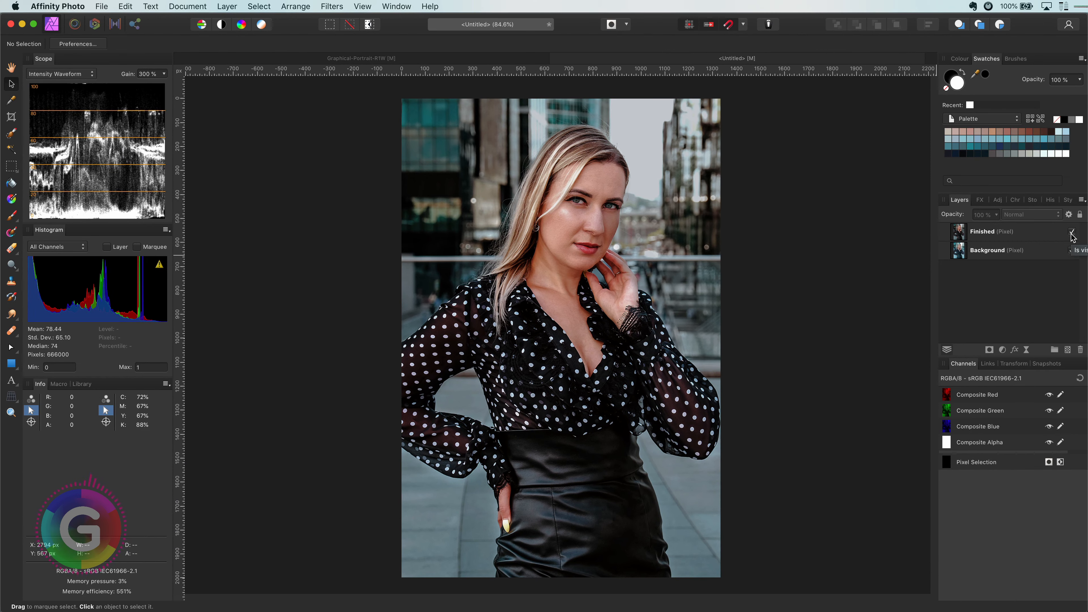
- Hide and delete the Finished pixel layer, leaving only the Background layer
{"action": "left_click", "coordinate": [1071, 233]}
{"action": "left_click", "coordinate": [980, 238]}
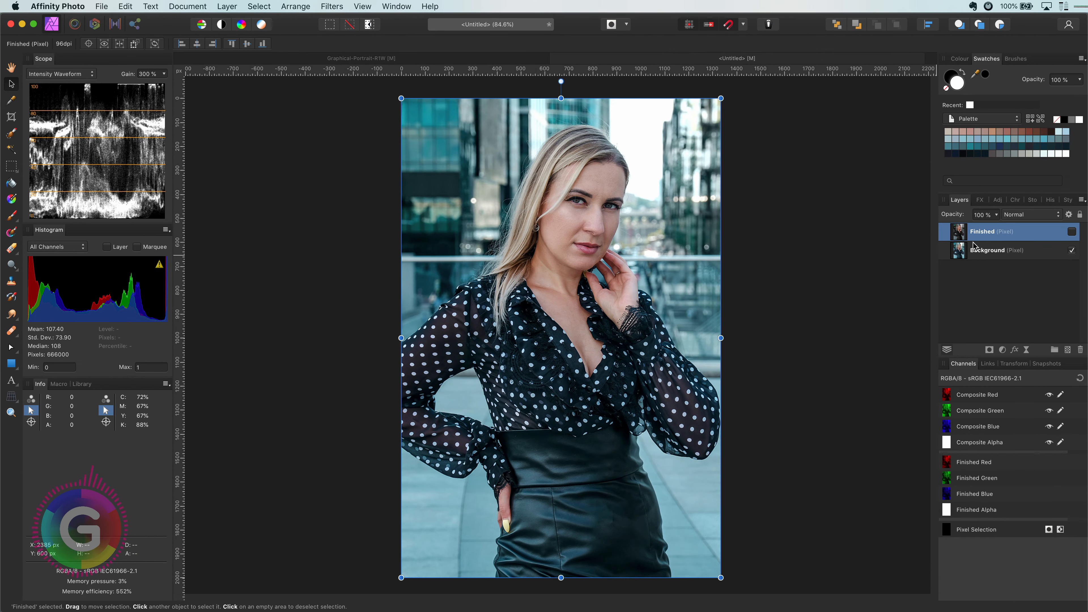
{"action": "key", "text": "Delete"}
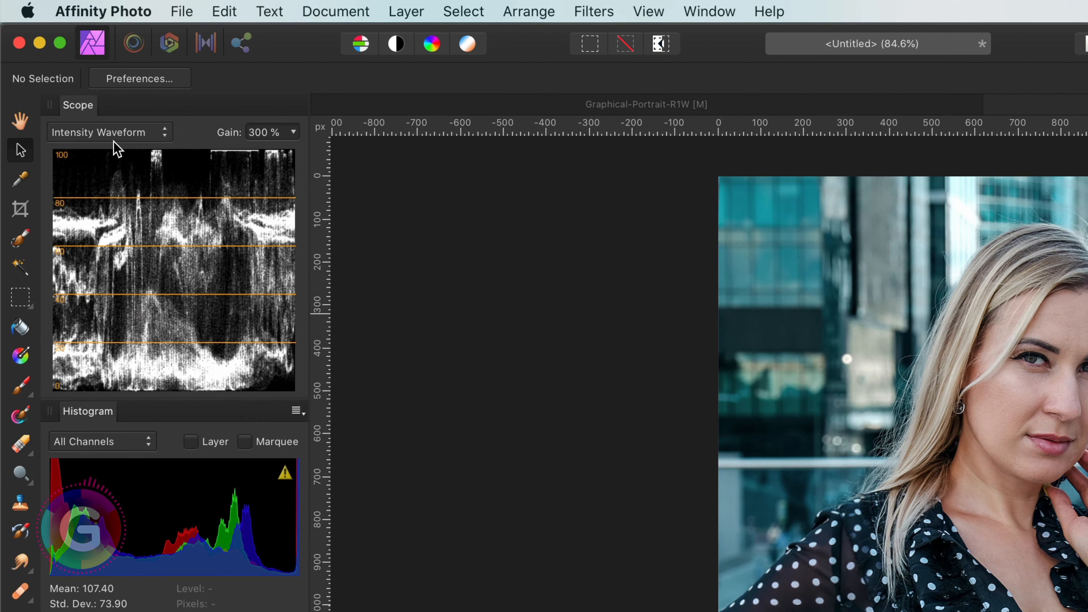
- Switch the Scope display to RGB Parade and look through the list of available studio panels
{"action": "left_click", "coordinate": [88, 107]}
{"action": "left_click", "coordinate": [89, 127]}
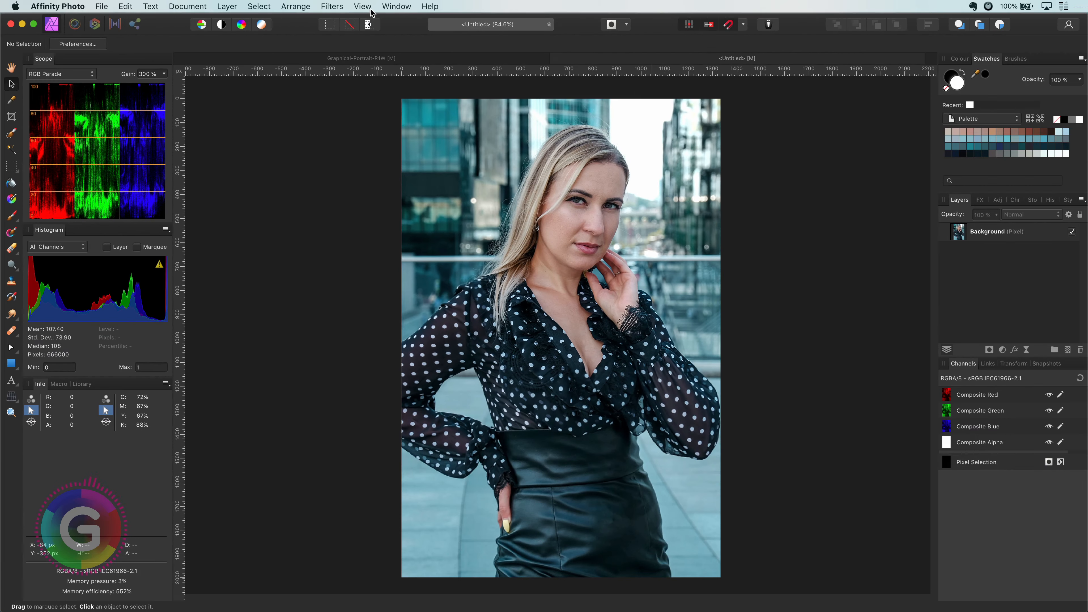
{"action": "left_click", "coordinate": [364, 7]}
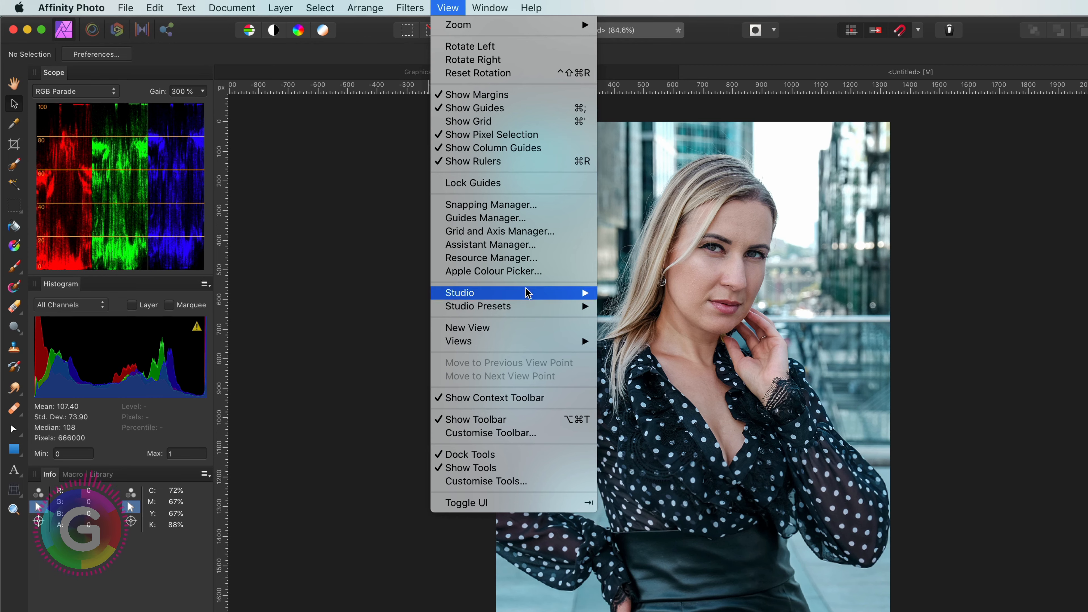
{"action": "mouse_move", "coordinate": [530, 294]}
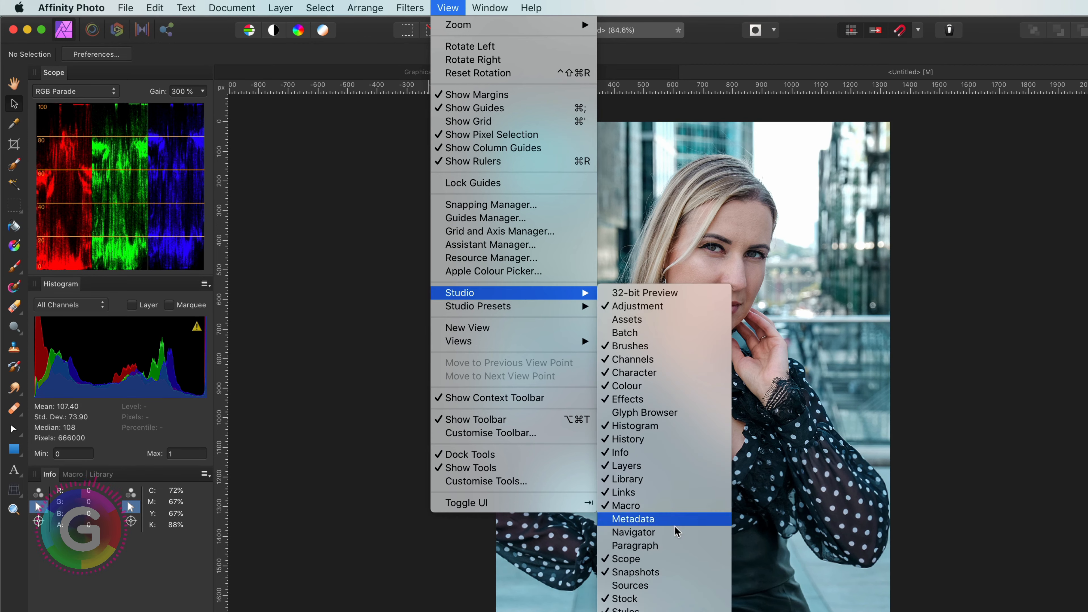
{"action": "left_click", "coordinate": [1007, 525]}
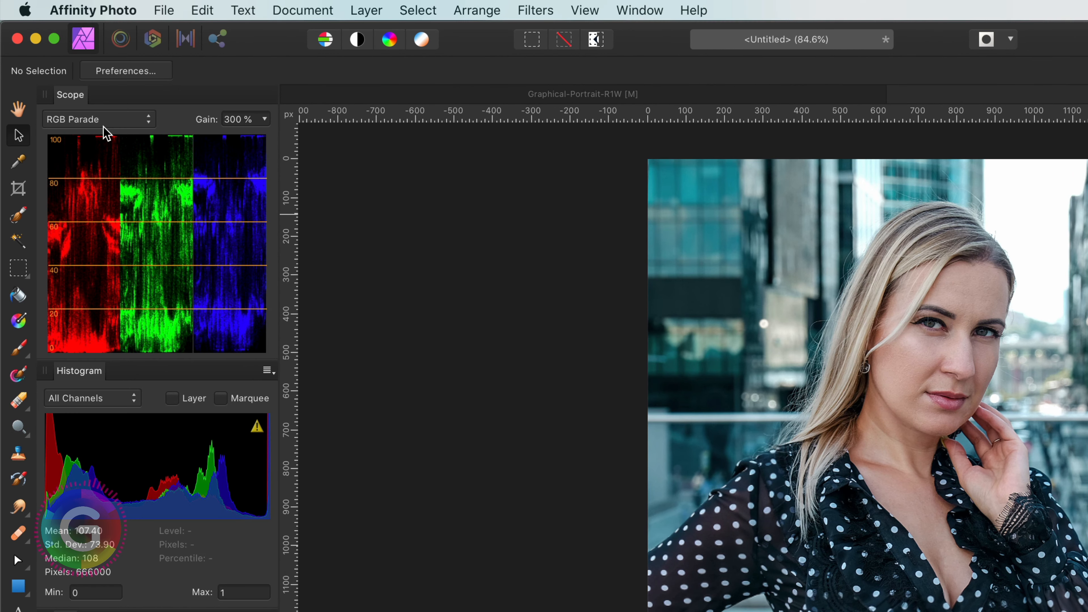
{"action": "left_click", "coordinate": [81, 95]}
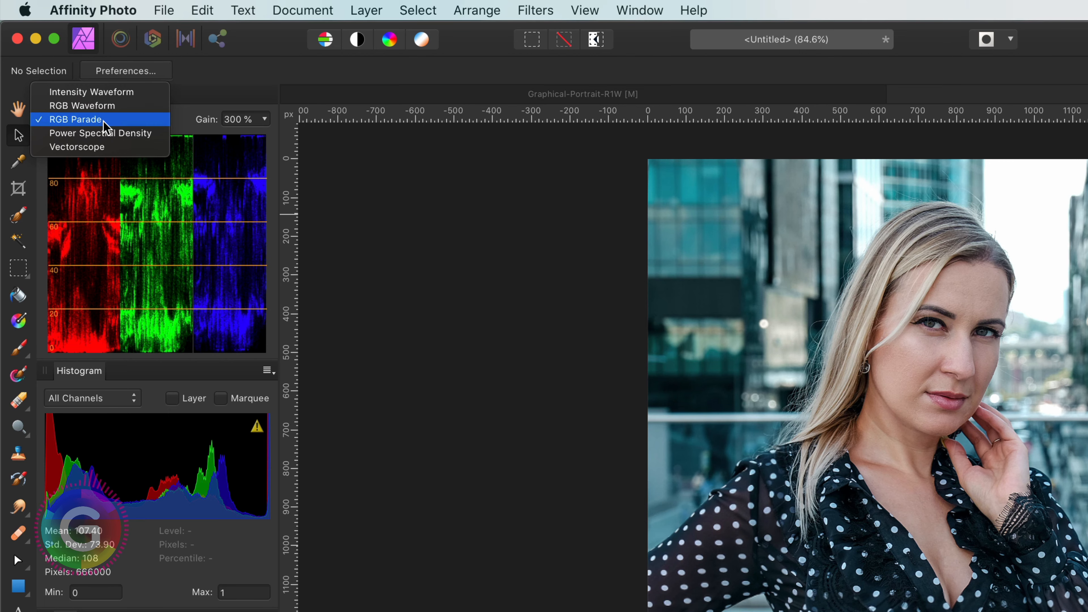
{"action": "left_click", "coordinate": [104, 123]}
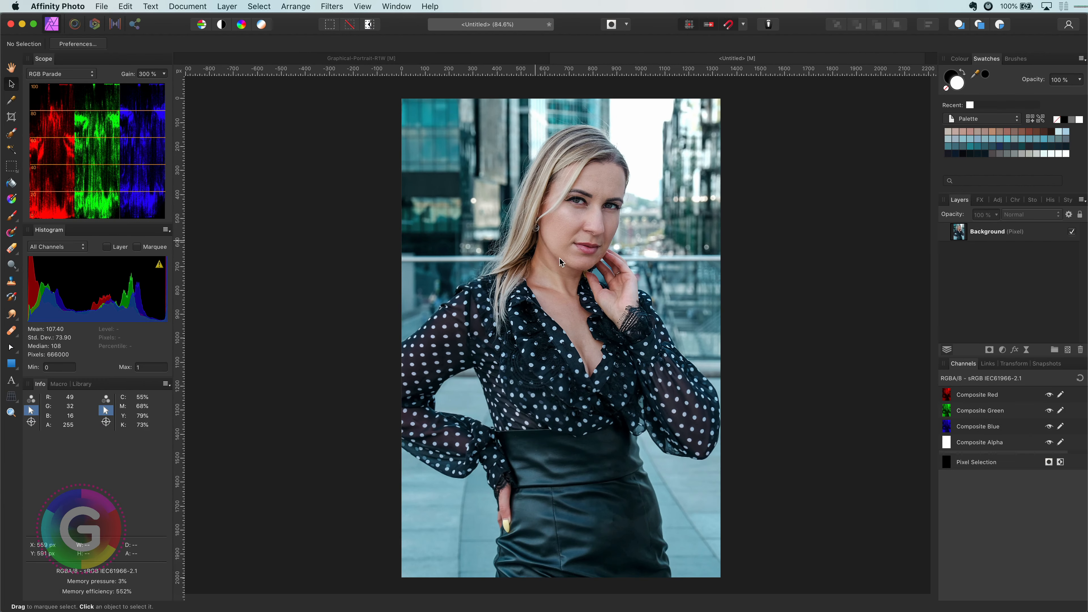
- Add a Curves adjustment above the Background layer and rename it "RGB Parade"
{"action": "left_click", "coordinate": [1002, 350]}
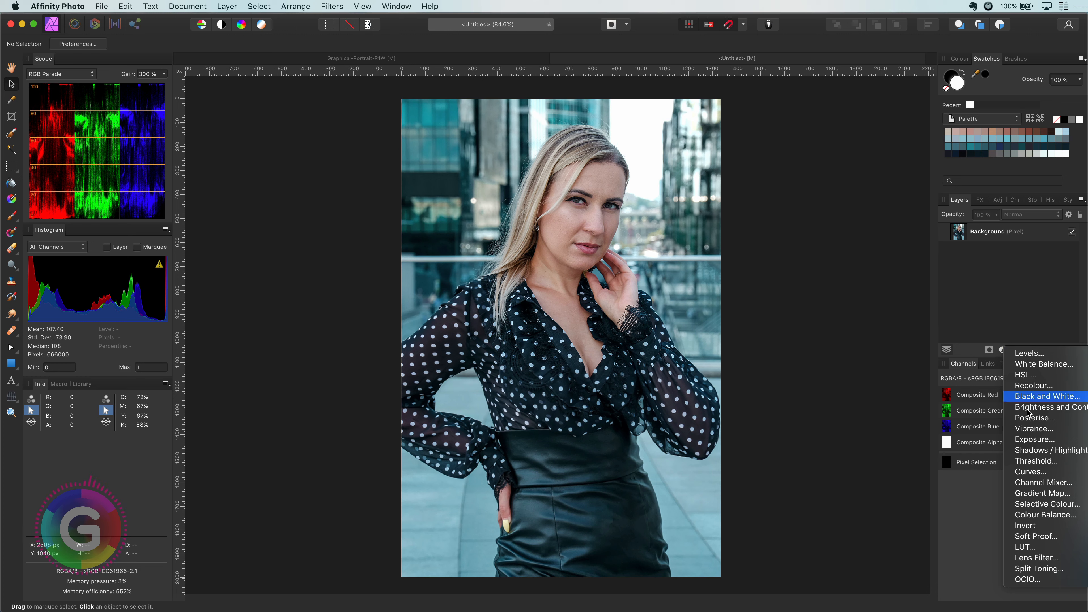
{"action": "left_click", "coordinate": [1041, 469]}
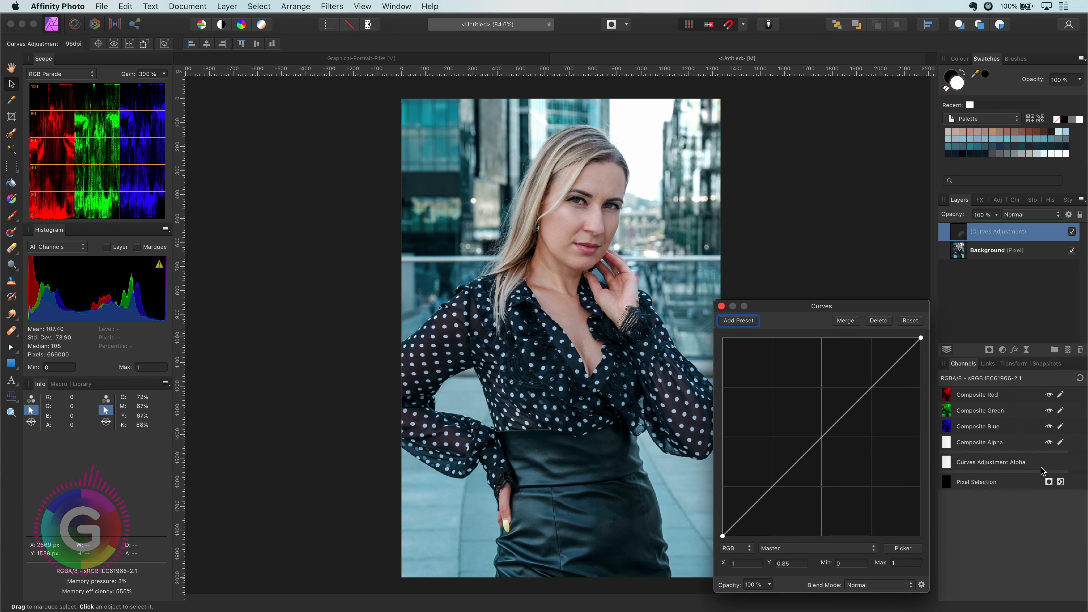
{"action": "double_click", "coordinate": [985, 232]}
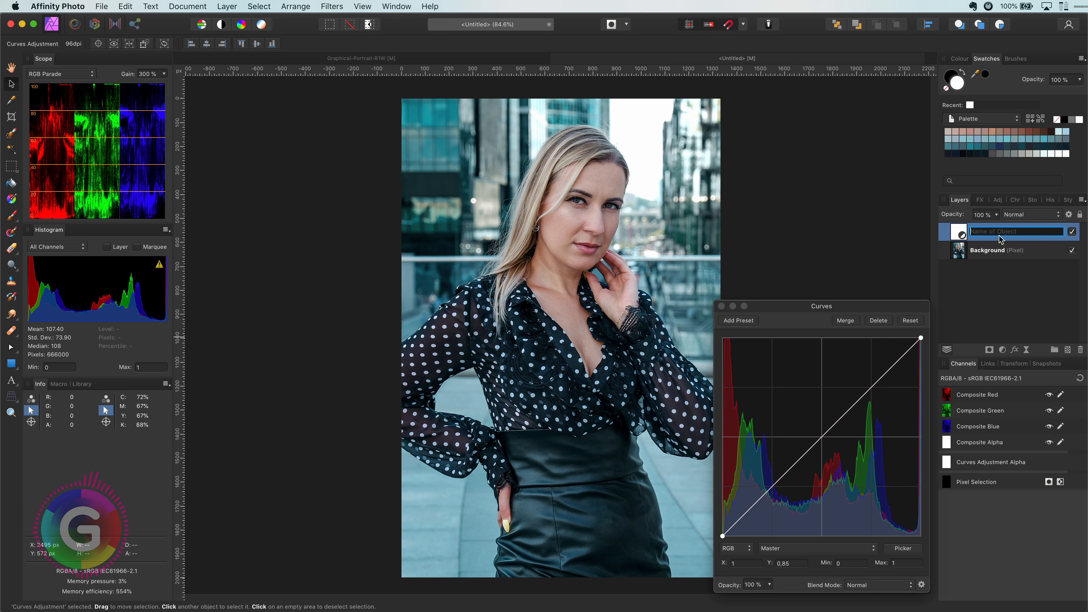
{"action": "type", "text": "RGB Parade"}
{"action": "key", "text": "Return"}
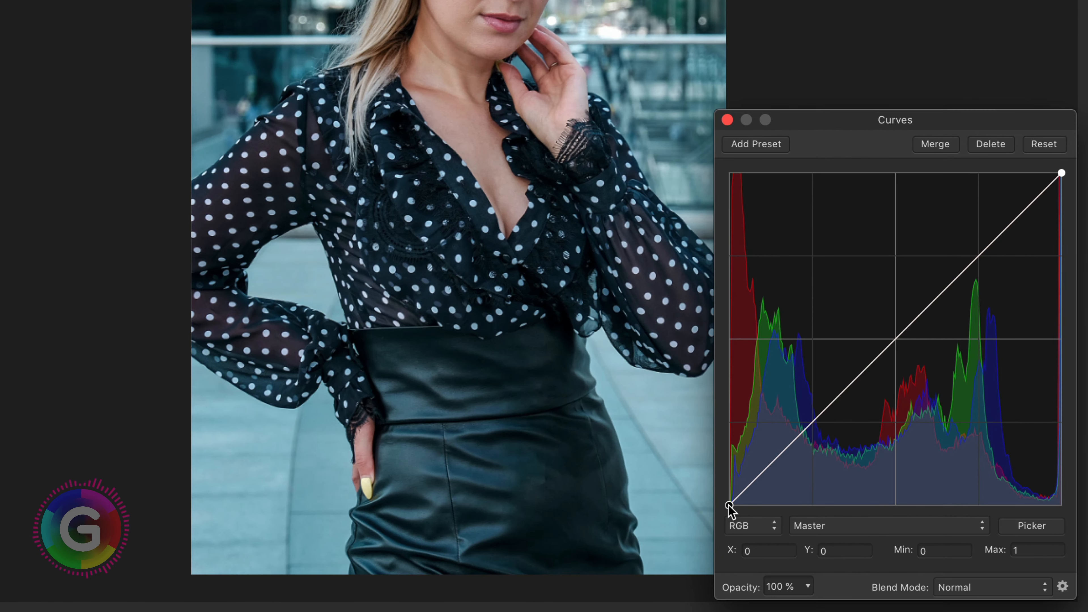
- Set the Master curve's black and white point outputs to 0.019 and 0.968, and the Blue curve's black point input to 0.02
{"action": "left_click_drag", "start_coordinate": [722, 536], "coordinate": [723, 533]}
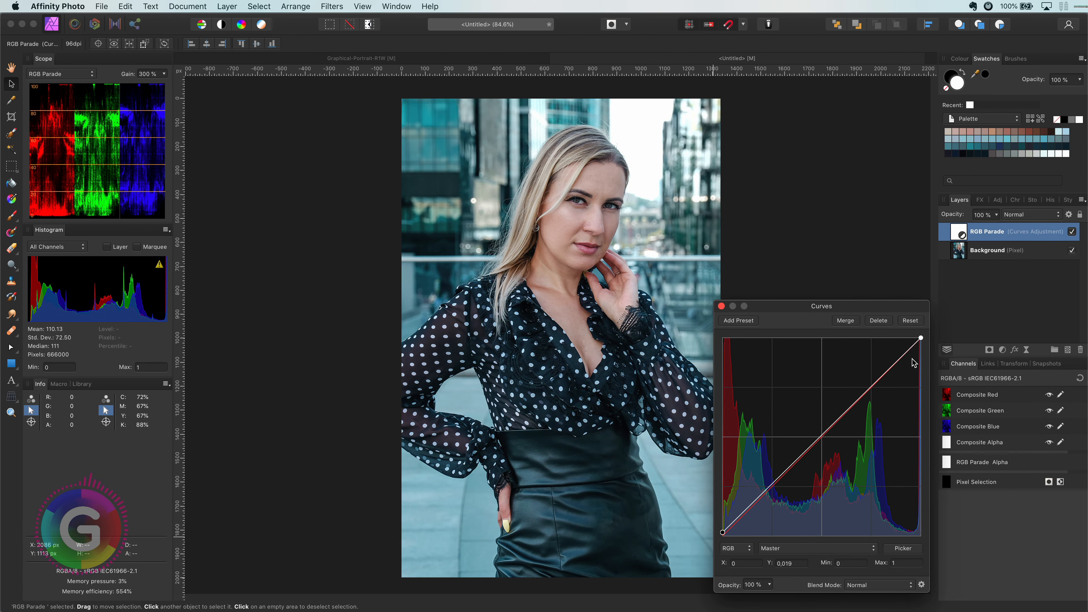
{"action": "left_click_drag", "start_coordinate": [921, 340], "coordinate": [922, 347]}
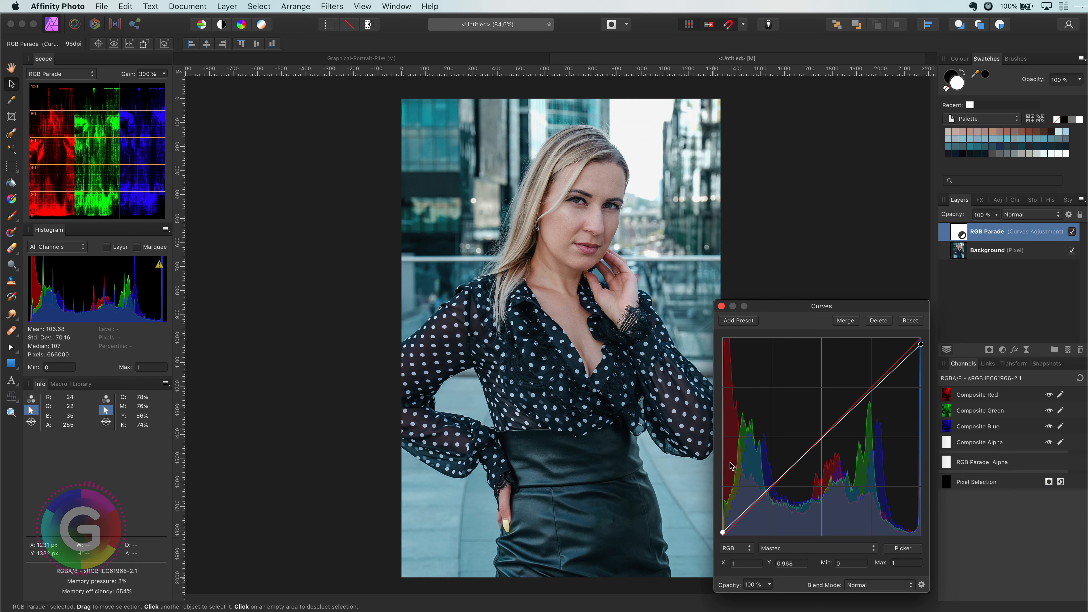
{"action": "left_click", "coordinate": [816, 548]}
{"action": "left_click", "coordinate": [816, 574]}
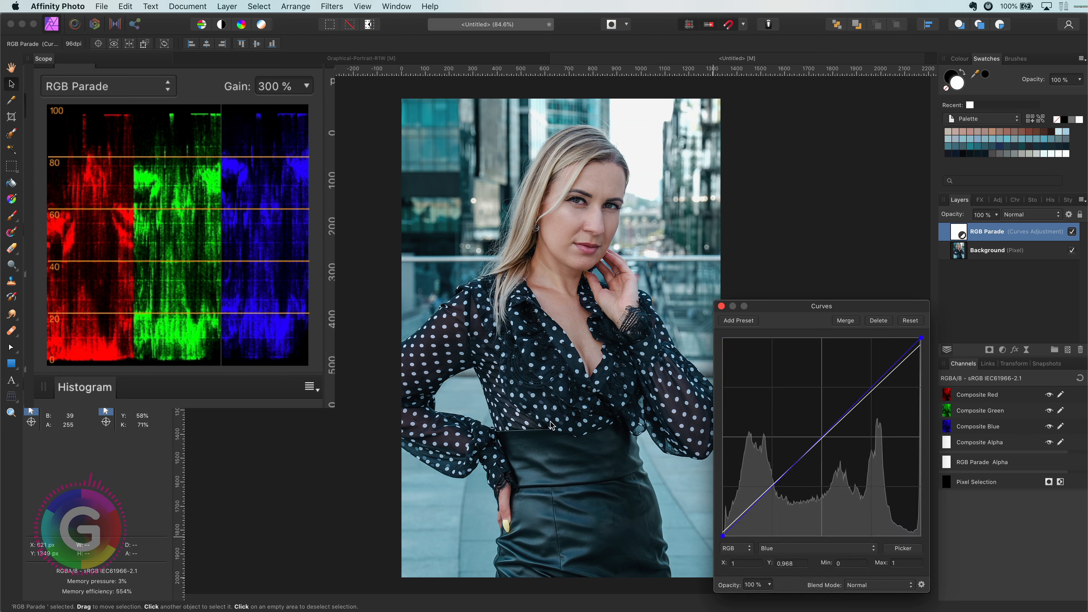
{"action": "left_click_drag", "start_coordinate": [723, 536], "coordinate": [726, 537]}
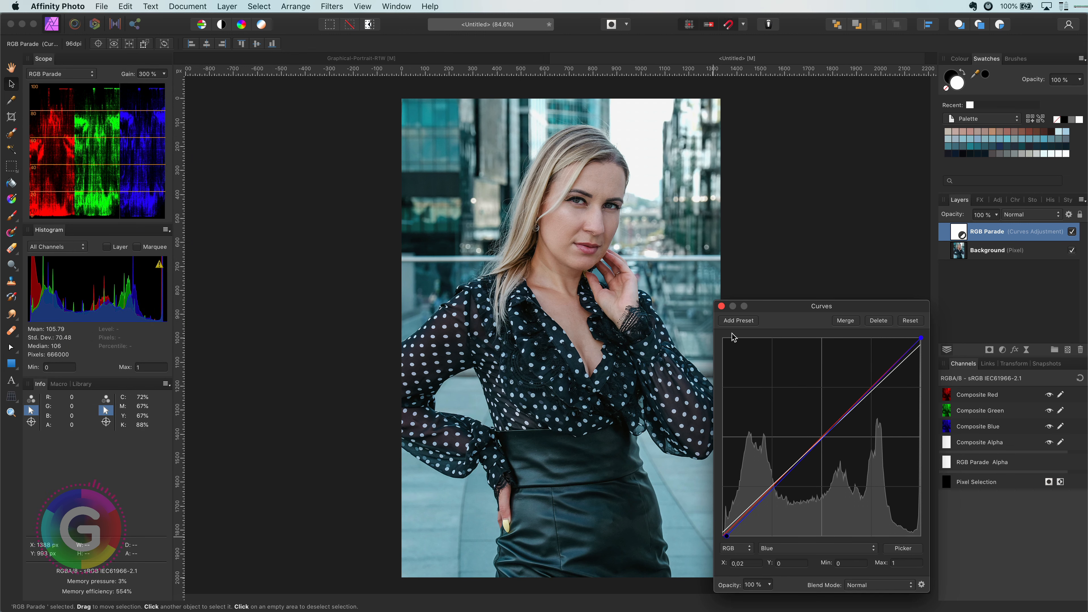
{"action": "left_click", "coordinate": [721, 306]}
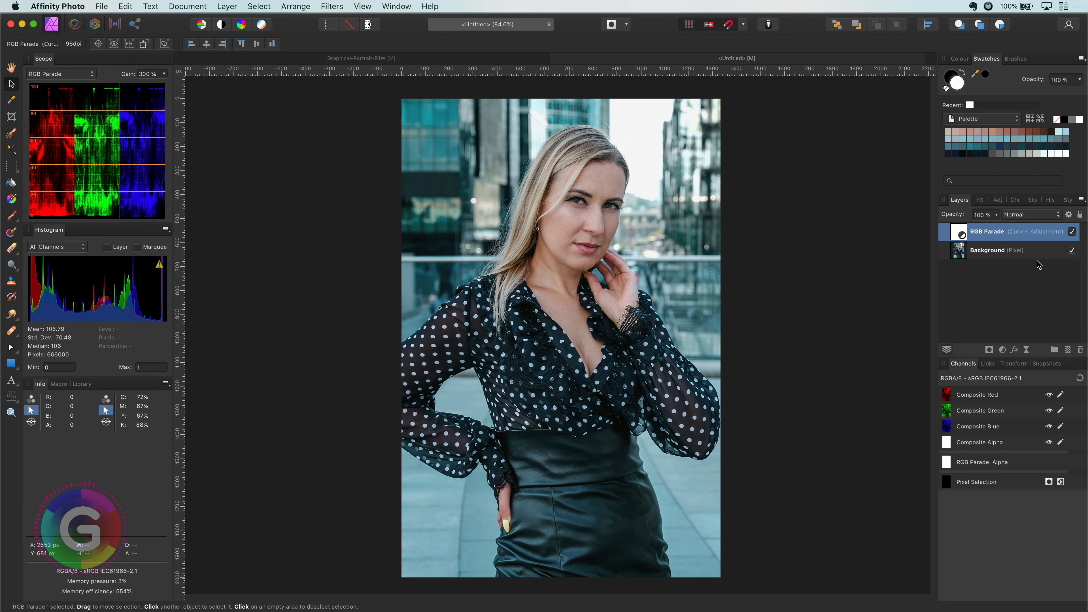
- Compare the portrait with and without the RGB Parade adjustment, both close up on the face and in full view
{"action": "left_click", "coordinate": [1073, 232]}
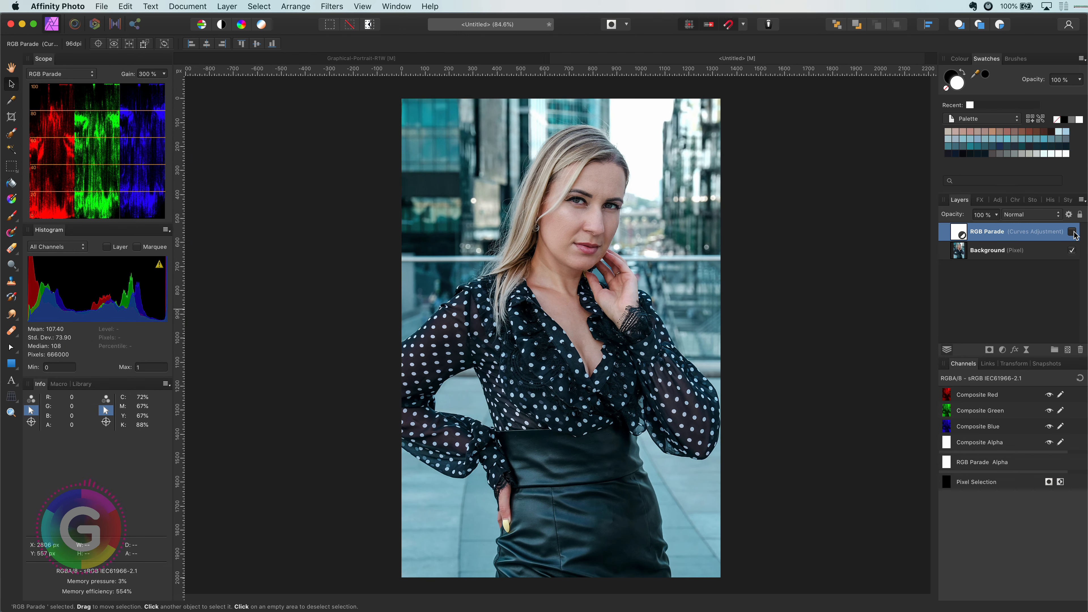
{"action": "left_click", "coordinate": [1072, 232]}
{"action": "left_click", "coordinate": [1072, 232]}
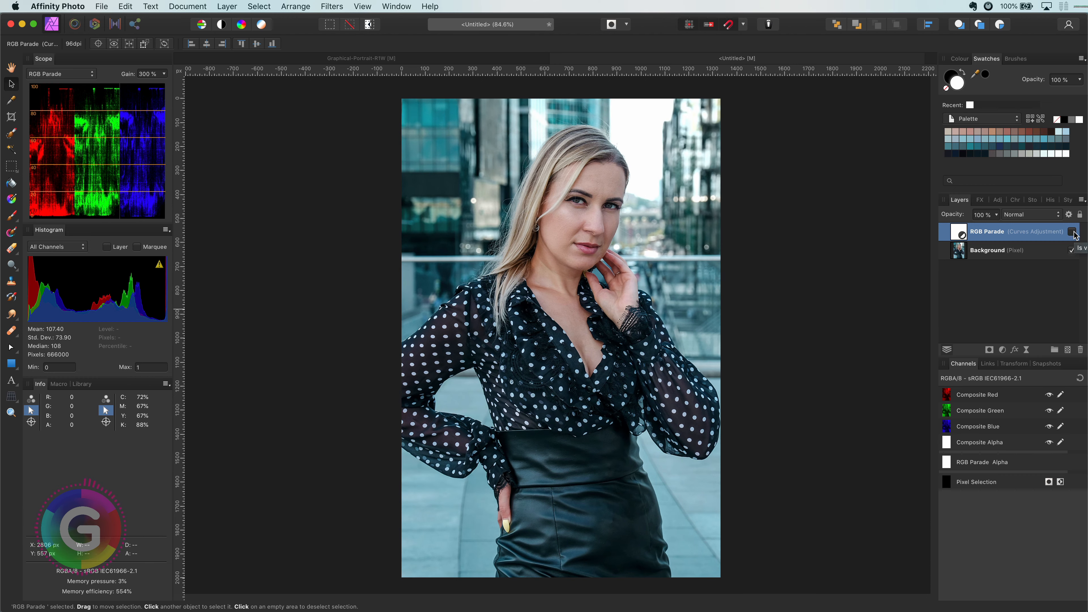
{"action": "scroll", "coordinate": [599, 278], "scroll_direction": "up", "scroll_amount": 5}
{"action": "scroll", "coordinate": [598, 278], "scroll_direction": "up", "scroll_amount": 5}
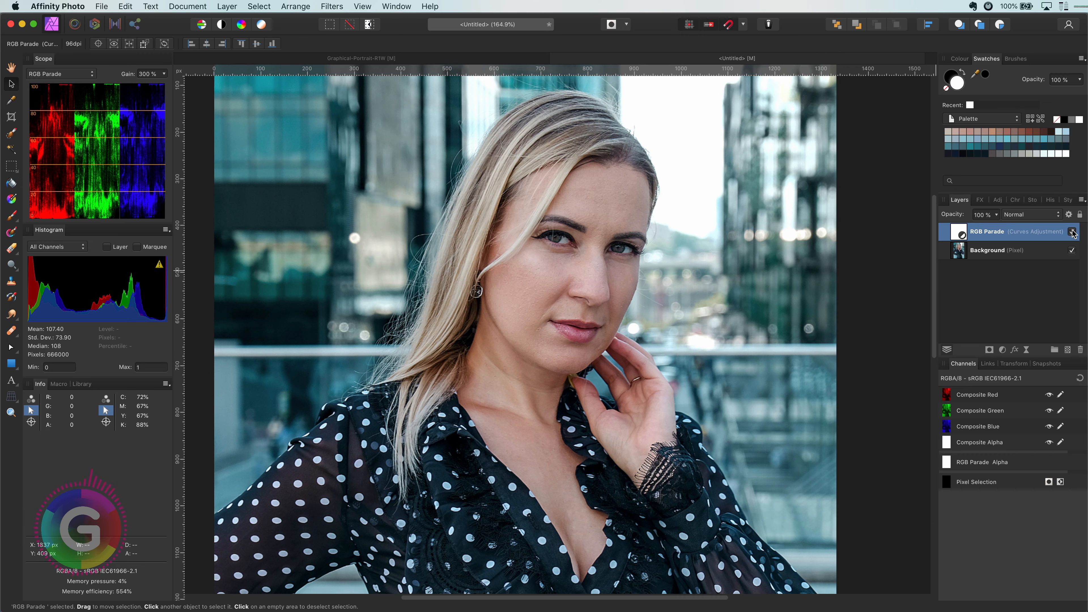
{"action": "left_click", "coordinate": [1072, 232]}
{"action": "left_click", "coordinate": [1072, 232]}
{"action": "left_click", "coordinate": [1073, 232]}
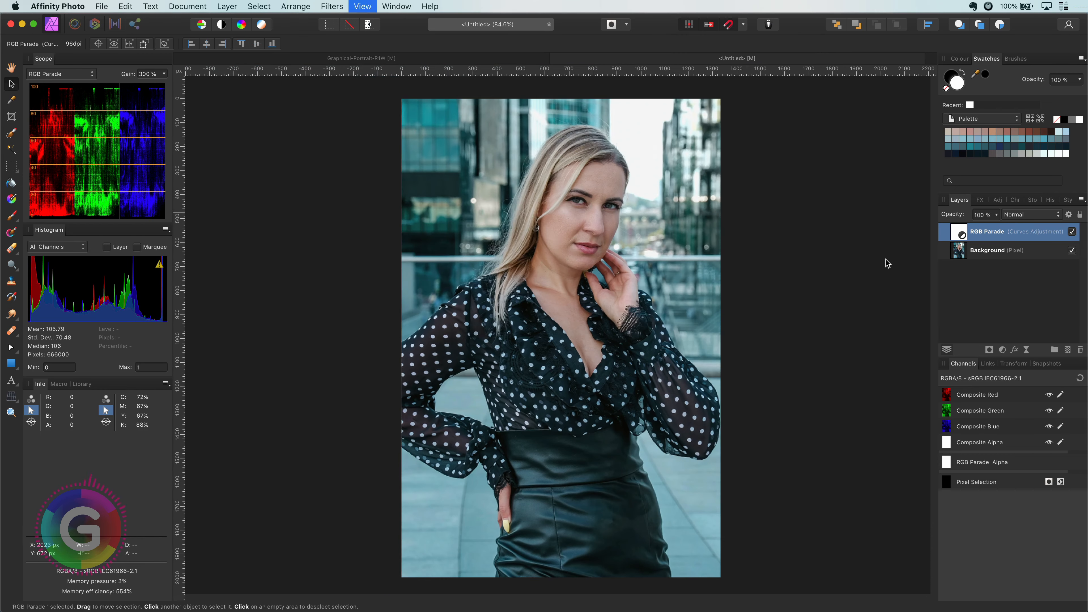
{"action": "key", "text": "super+0"}
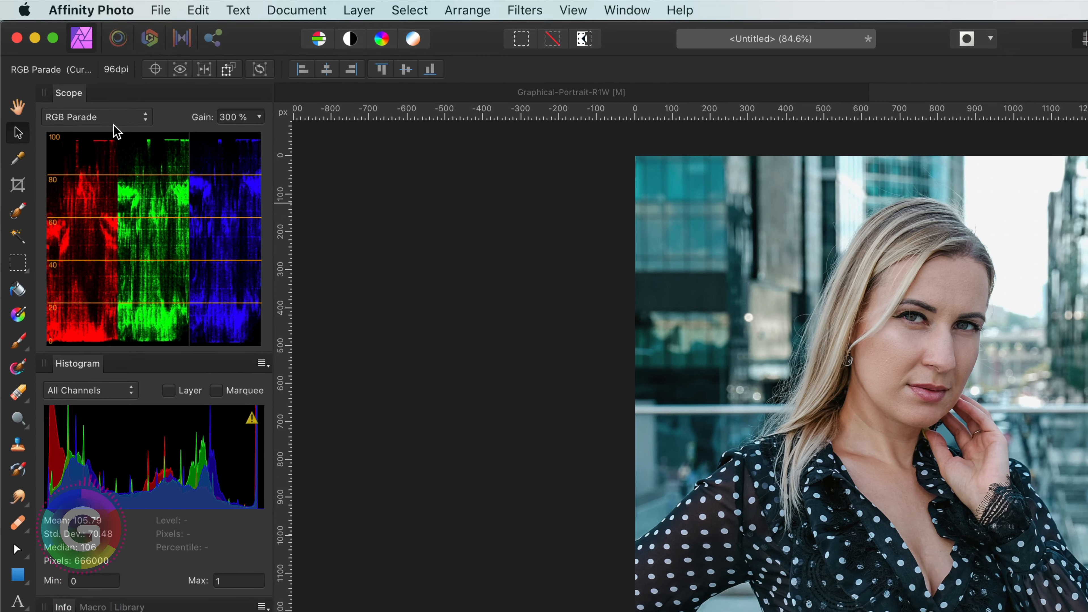
- Set the Scope to Vectorscope and clip the Background layer with a rectangle drawn over the woman's face
{"action": "left_click", "coordinate": [114, 119]}
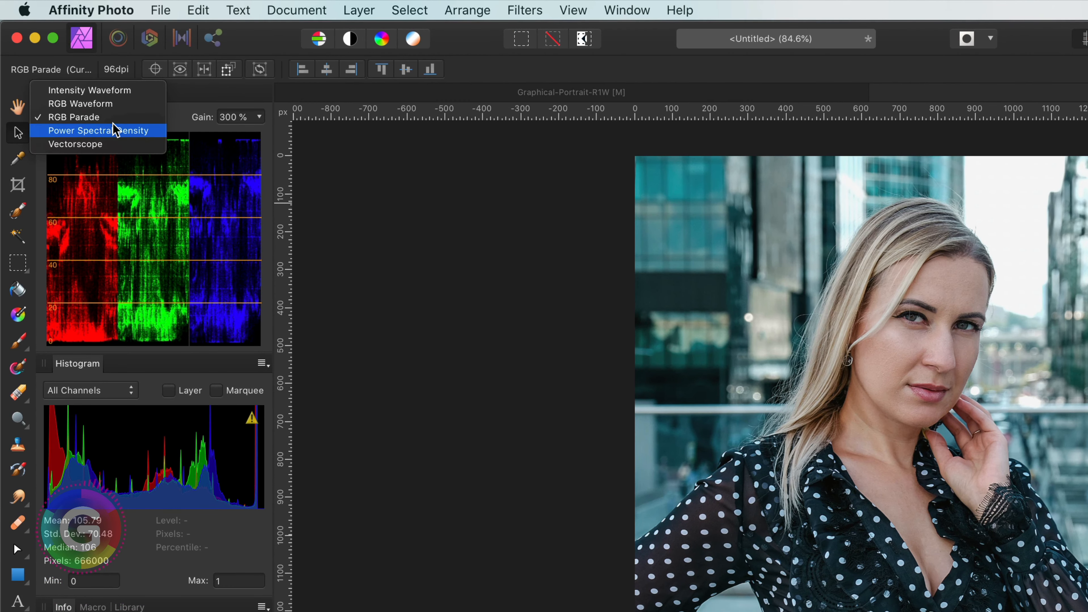
{"action": "left_click", "coordinate": [107, 145]}
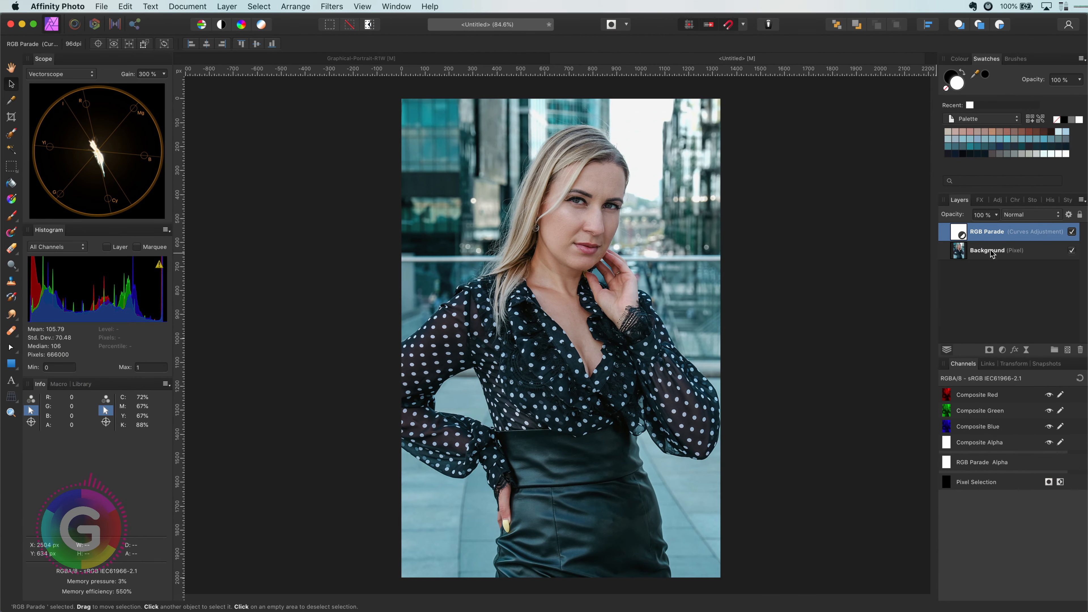
{"action": "left_click", "coordinate": [989, 251]}
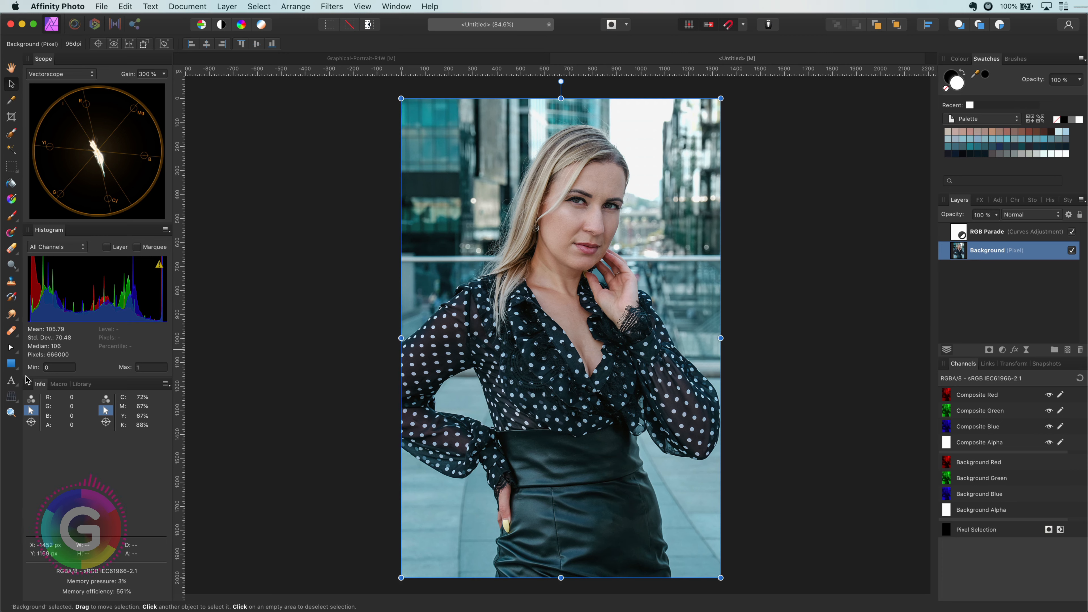
{"action": "left_click", "coordinate": [11, 364]}
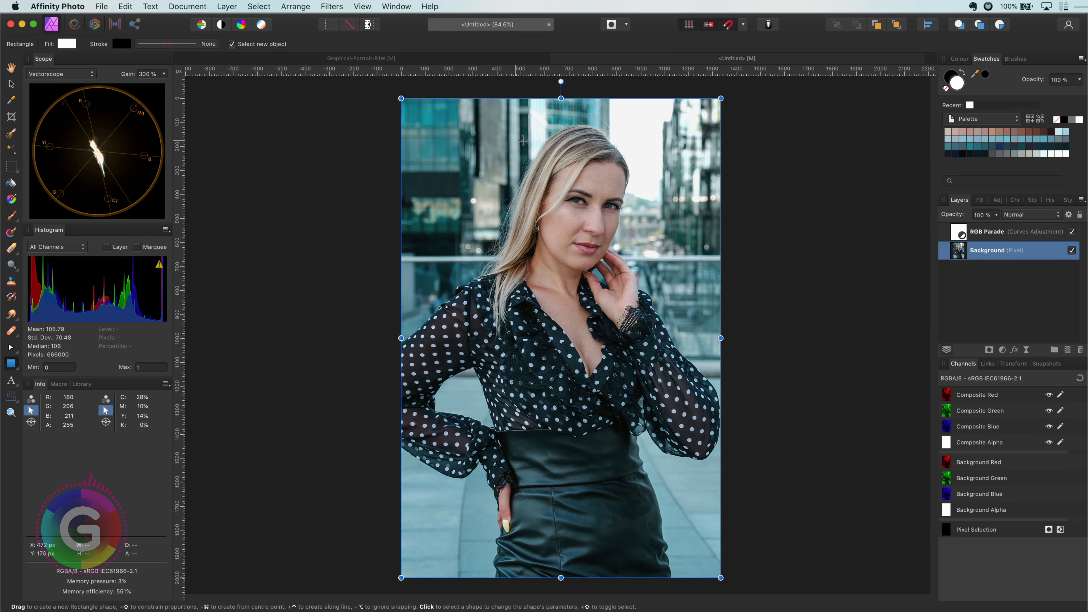
{"action": "left_click_drag", "start_coordinate": [527, 141], "coordinate": [667, 277]}
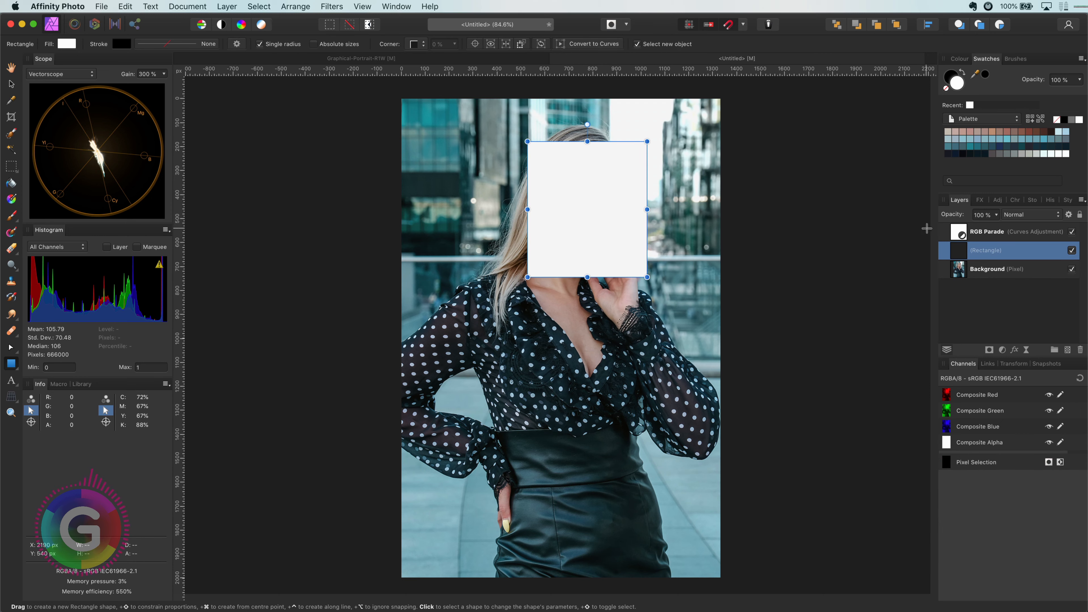
{"action": "left_click_drag", "start_coordinate": [959, 251], "coordinate": [964, 274]}
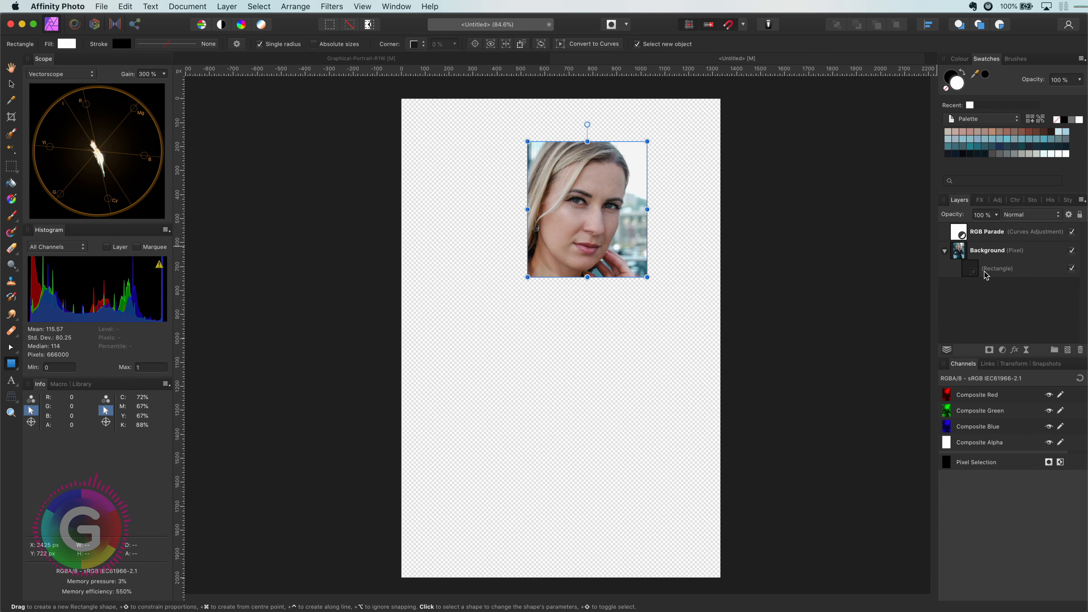
{"action": "scroll", "coordinate": [629, 219], "scroll_direction": "up", "scroll_amount": 10}
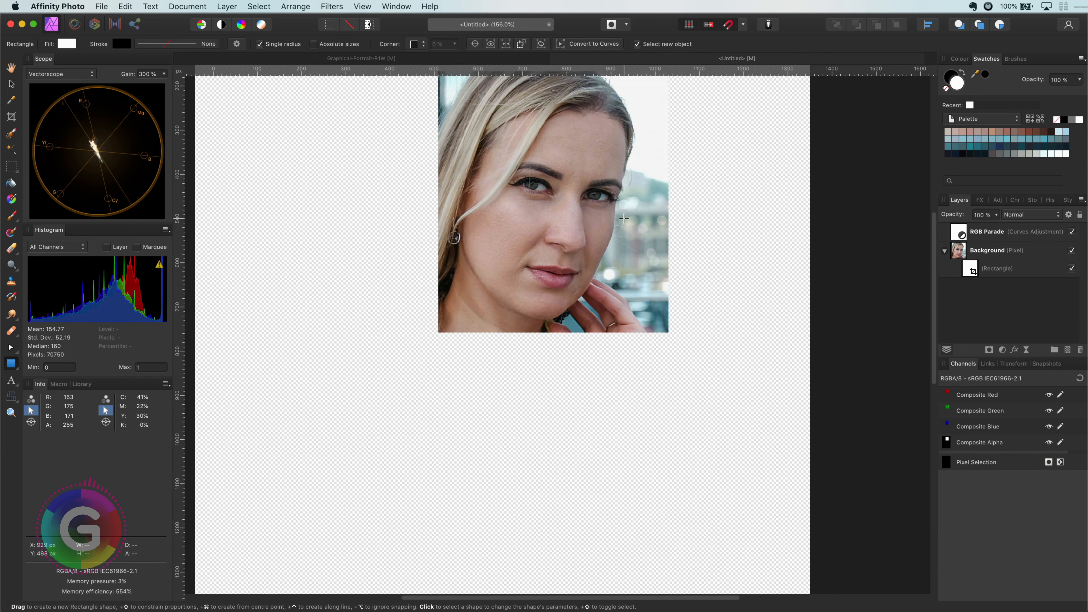
{"action": "scroll", "coordinate": [681, 384], "scroll_direction": "down", "scroll_amount": 3}
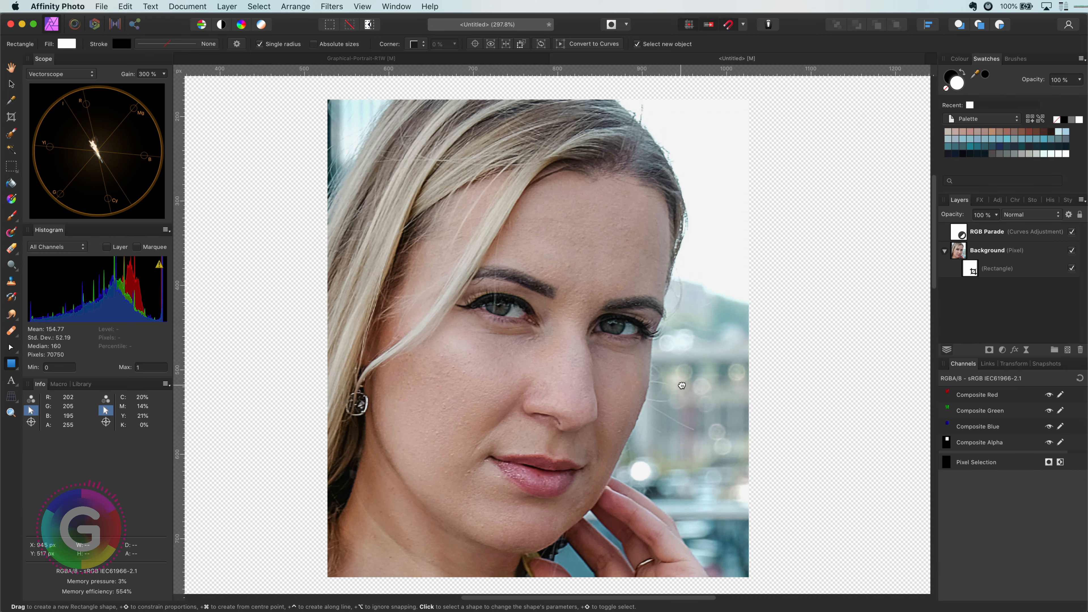
{"action": "left_click", "coordinate": [685, 383]}
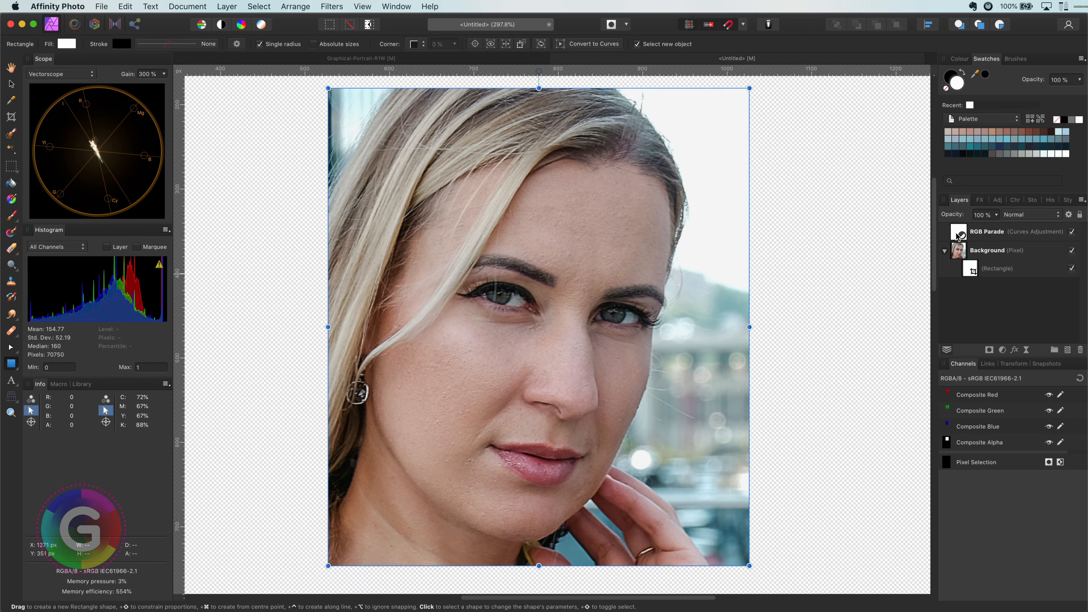
- Add a Colour Balance adjustment above RGB Parade with Preserve luminosity enabled and the midtones' Cyan/Red at 87%
{"action": "left_click", "coordinate": [958, 235]}
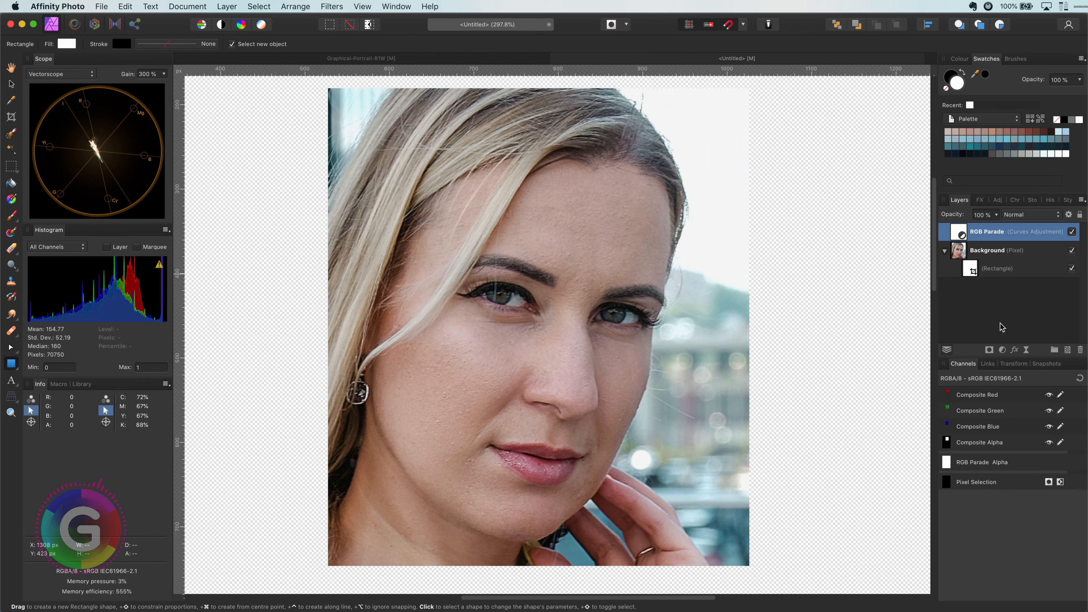
{"action": "left_click", "coordinate": [1002, 350]}
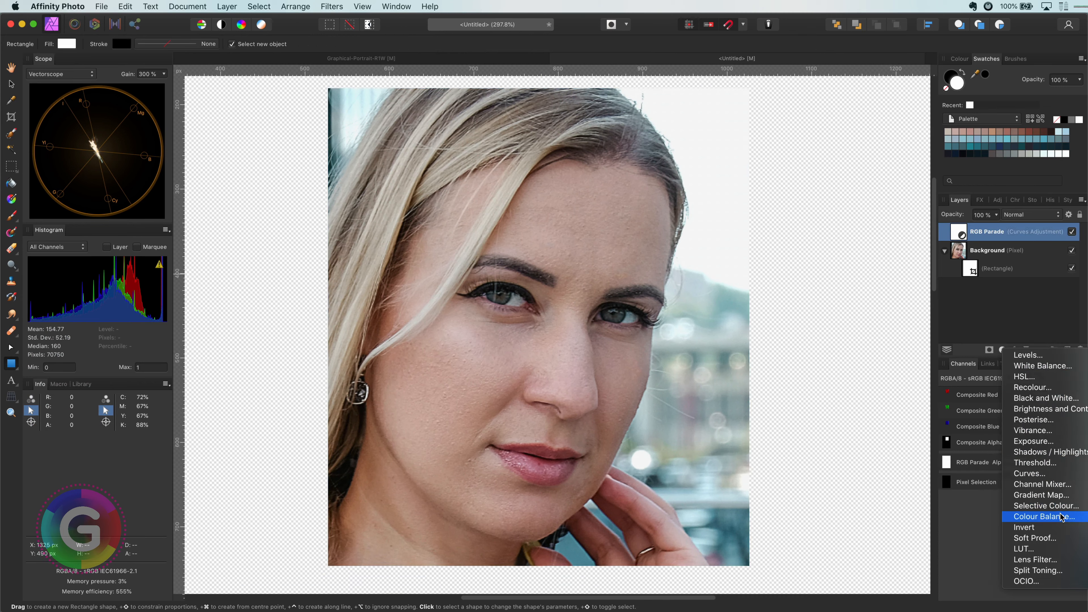
{"action": "left_click", "coordinate": [1040, 474]}
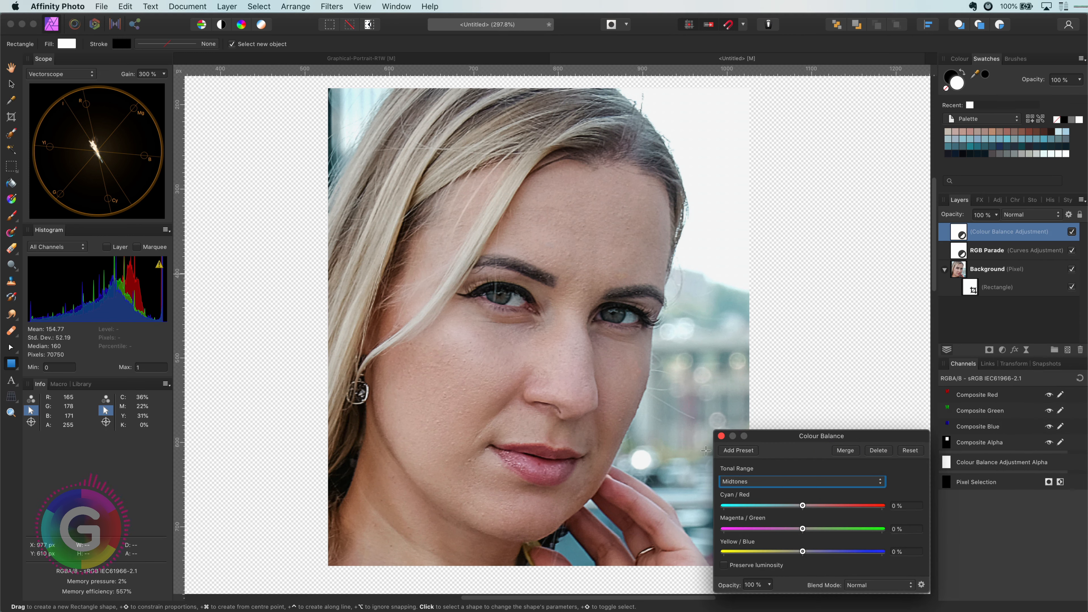
{"action": "left_click", "coordinate": [722, 566]}
{"action": "left_click_drag", "start_coordinate": [801, 505], "coordinate": [873, 508]}
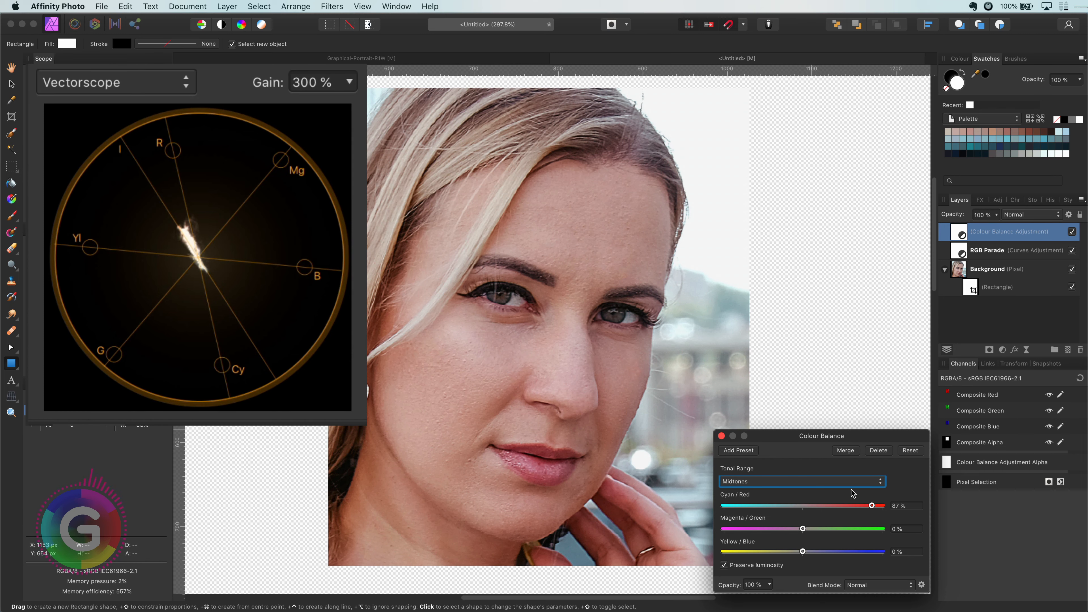
- Set the Colour Balance Cyan/Red to 82% for the midtones and 29% for the shadows
{"action": "left_click_drag", "start_coordinate": [872, 506], "coordinate": [868, 507]}
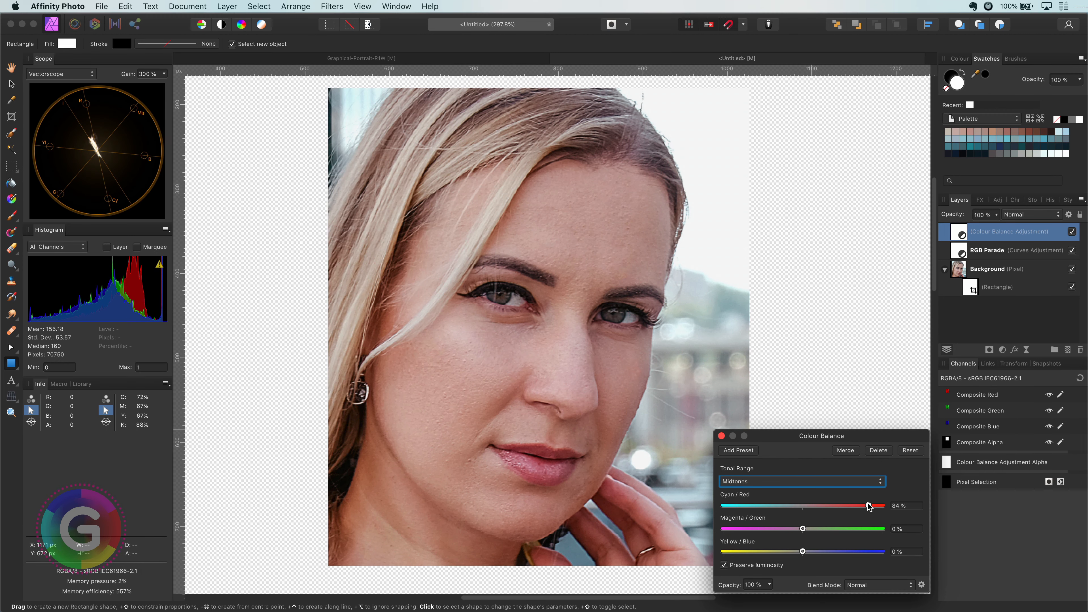
{"action": "left_click", "coordinate": [854, 482]}
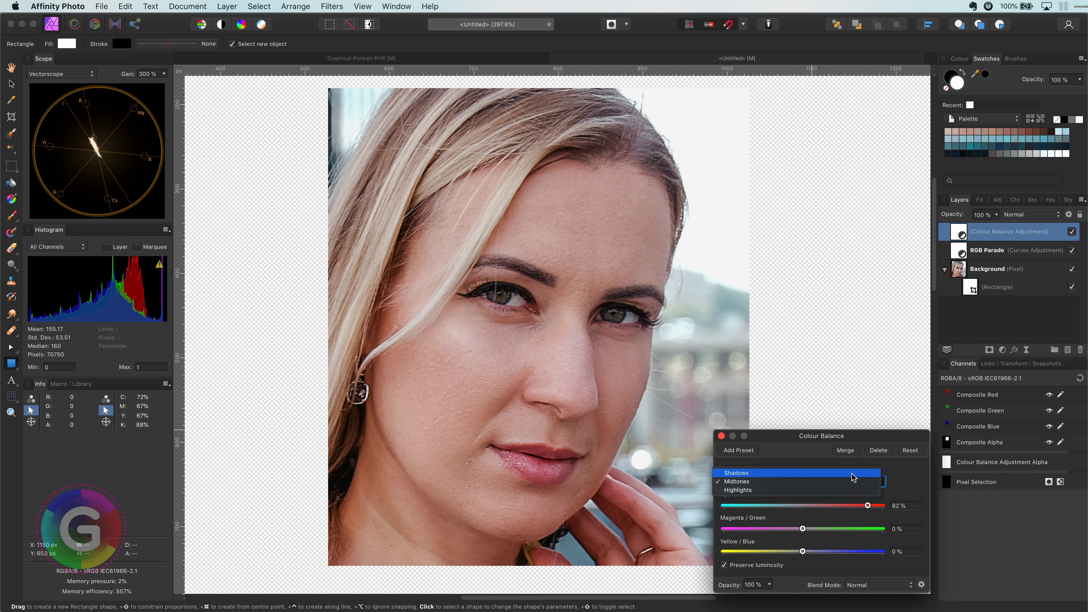
{"action": "left_click", "coordinate": [854, 473]}
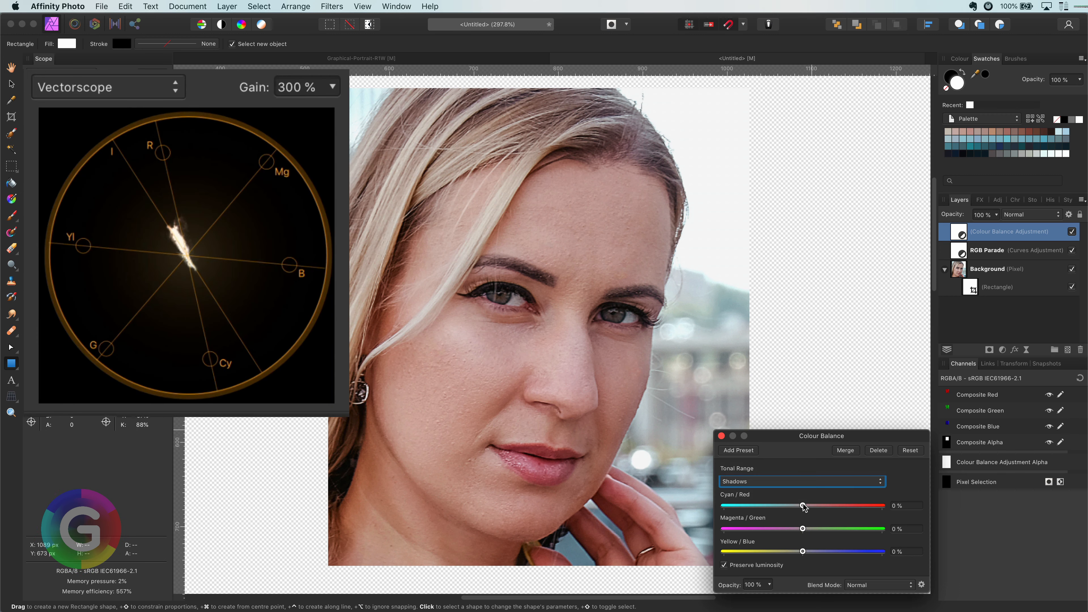
{"action": "left_click_drag", "start_coordinate": [803, 506], "coordinate": [826, 506]}
- Shift the Colour Balance Yellow/Blue to -18% for the midtones and -7% for the shadows
{"action": "left_click", "coordinate": [809, 482]}
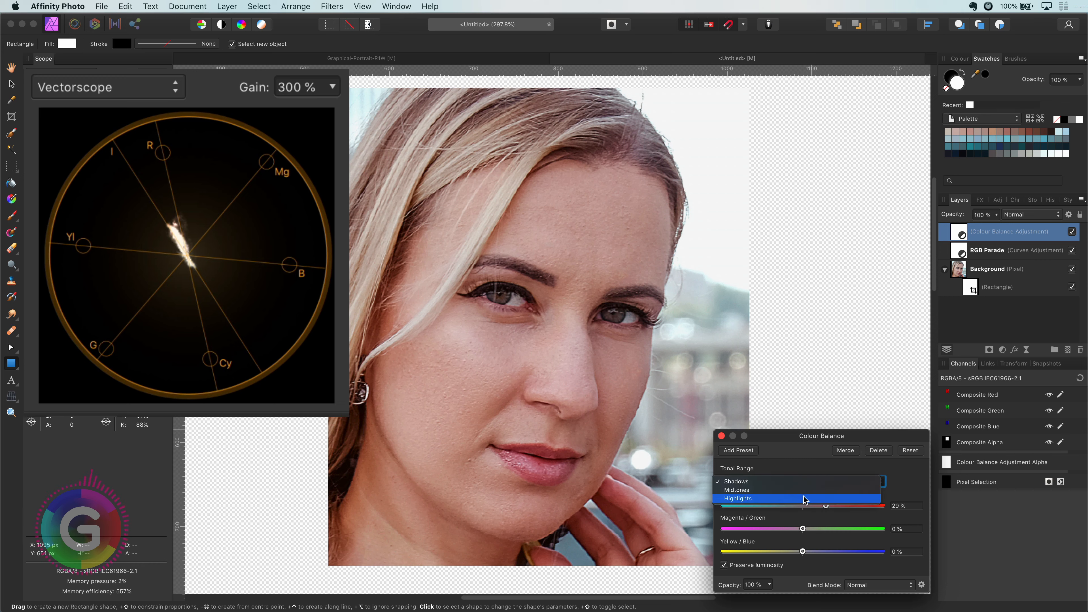
{"action": "left_click", "coordinate": [788, 489]}
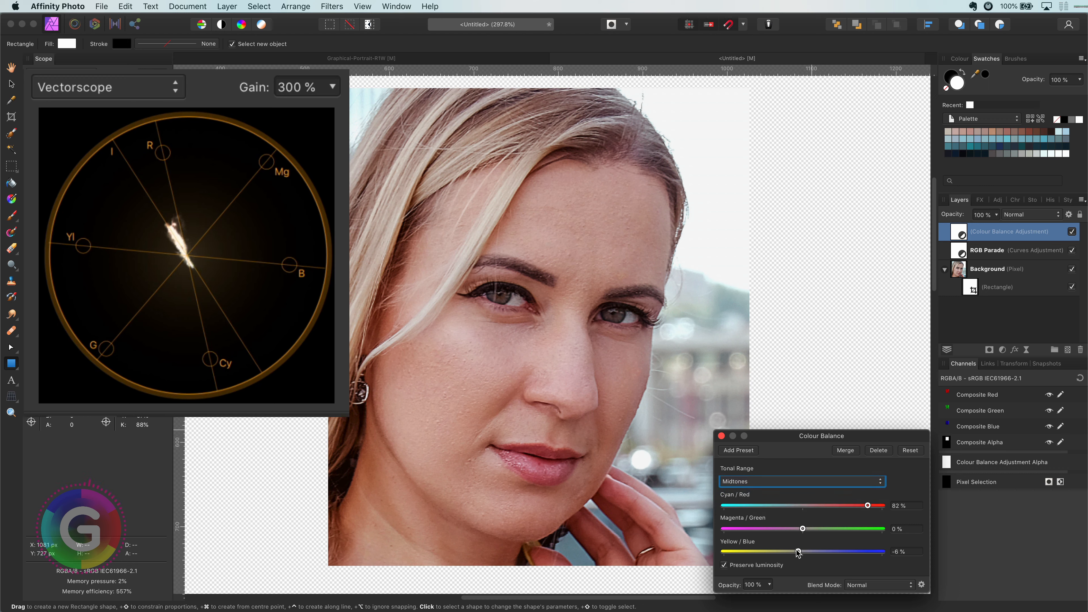
{"action": "left_click_drag", "start_coordinate": [799, 555], "coordinate": [789, 554]}
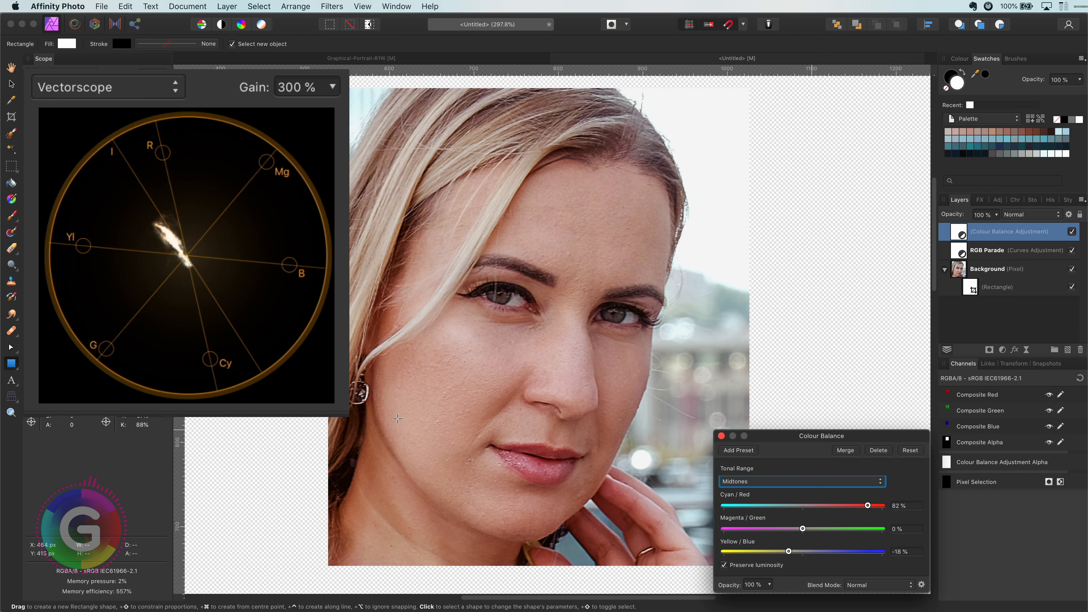
{"action": "left_click", "coordinate": [791, 481]}
{"action": "left_click", "coordinate": [790, 471]}
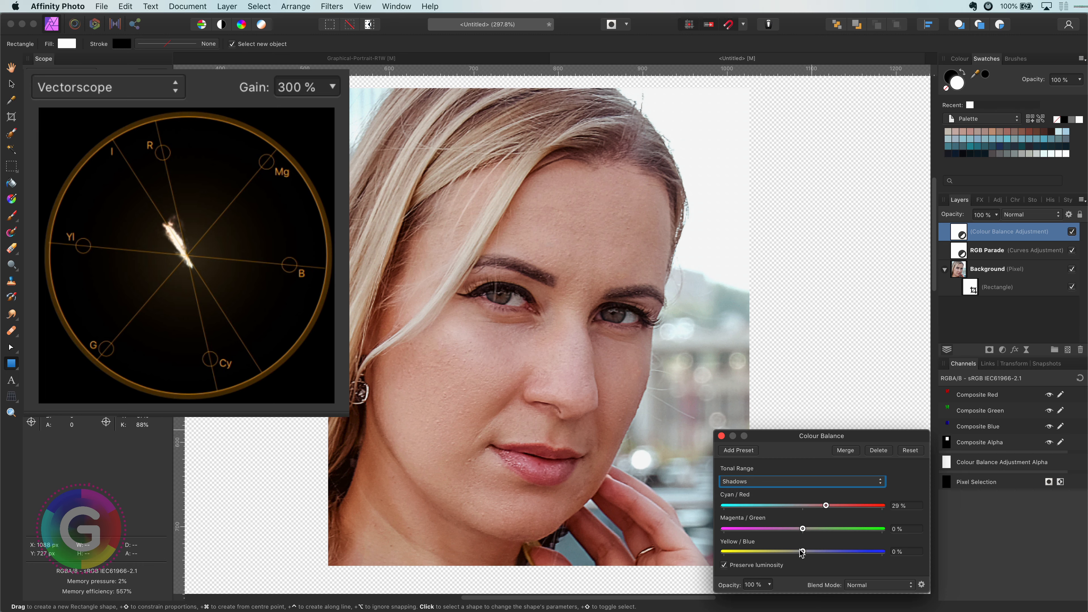
{"action": "left_click_drag", "start_coordinate": [802, 554], "coordinate": [799, 556]}
{"action": "left_click", "coordinate": [720, 436]}
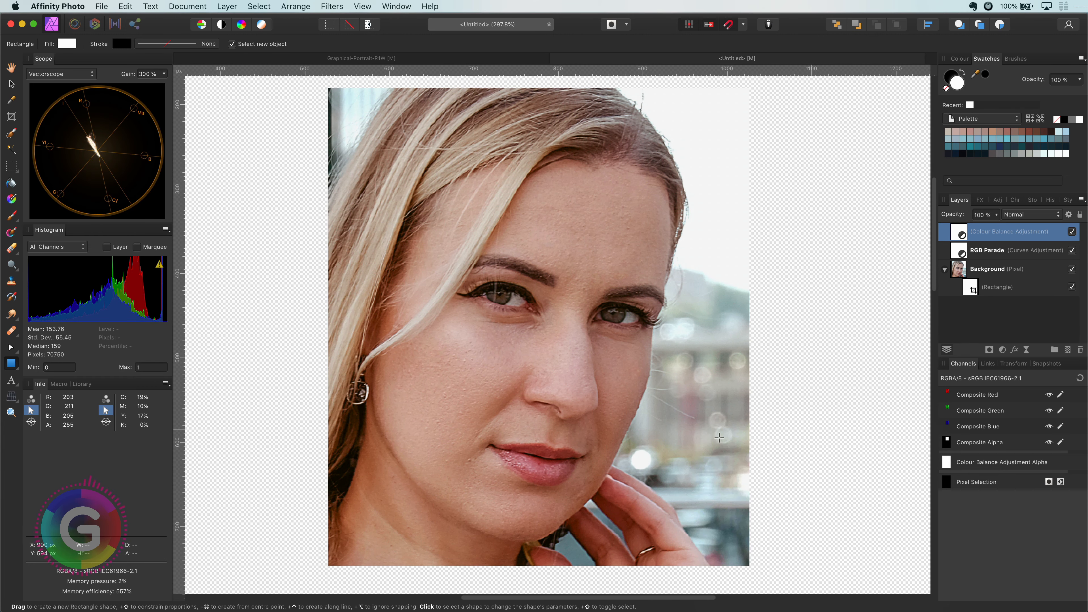
- Rename the Colour Balance adjustment layer as Vectorscope
{"action": "double_click", "coordinate": [991, 231]}
{"action": "type", "text": "Vectorscope"}
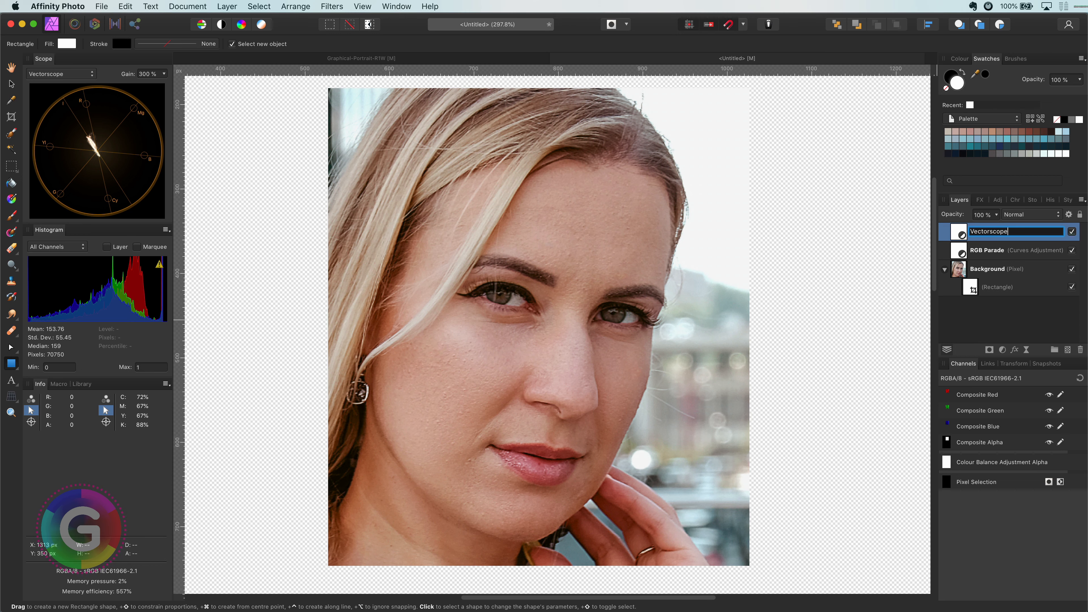
{"action": "key", "text": "Return"}
- Hide the rectangle clipped to the Background layer so the whole portrait shows in full view
{"action": "key", "text": "super+0"}
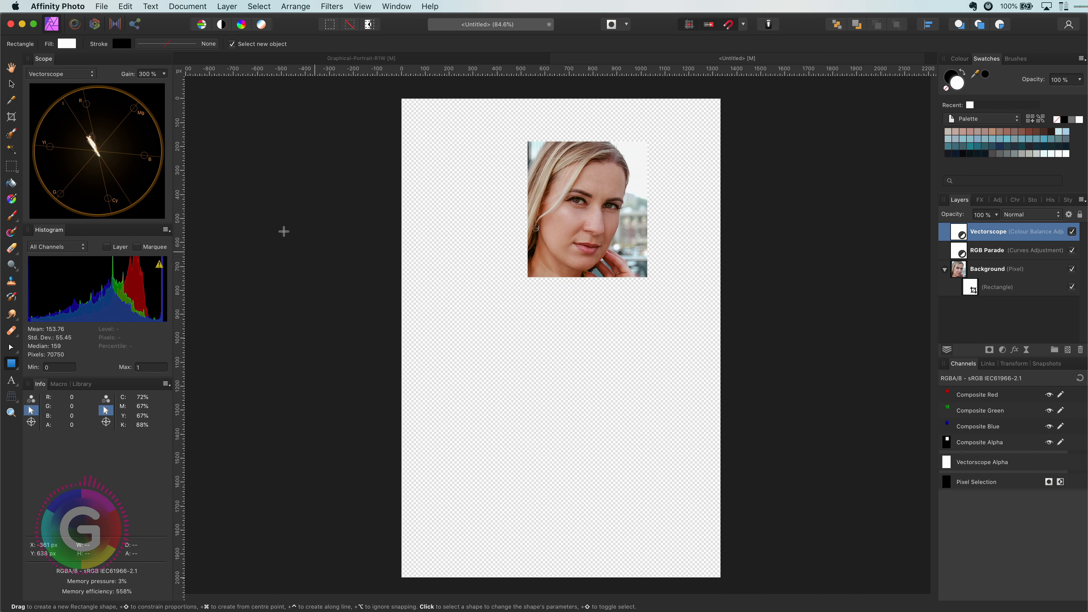
{"action": "left_click", "coordinate": [1071, 294]}
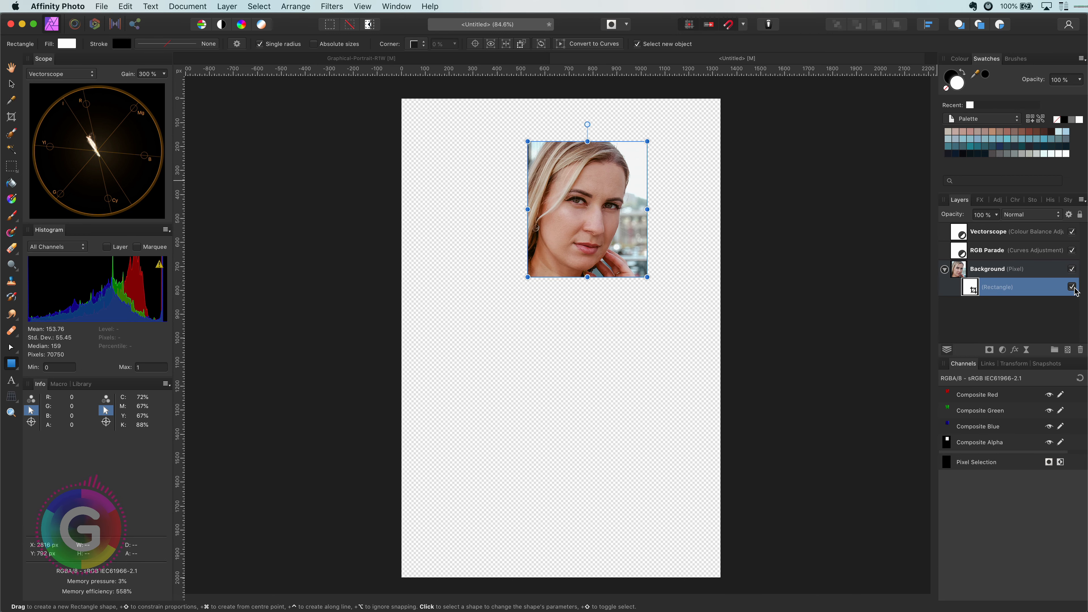
{"action": "left_click", "coordinate": [1071, 287]}
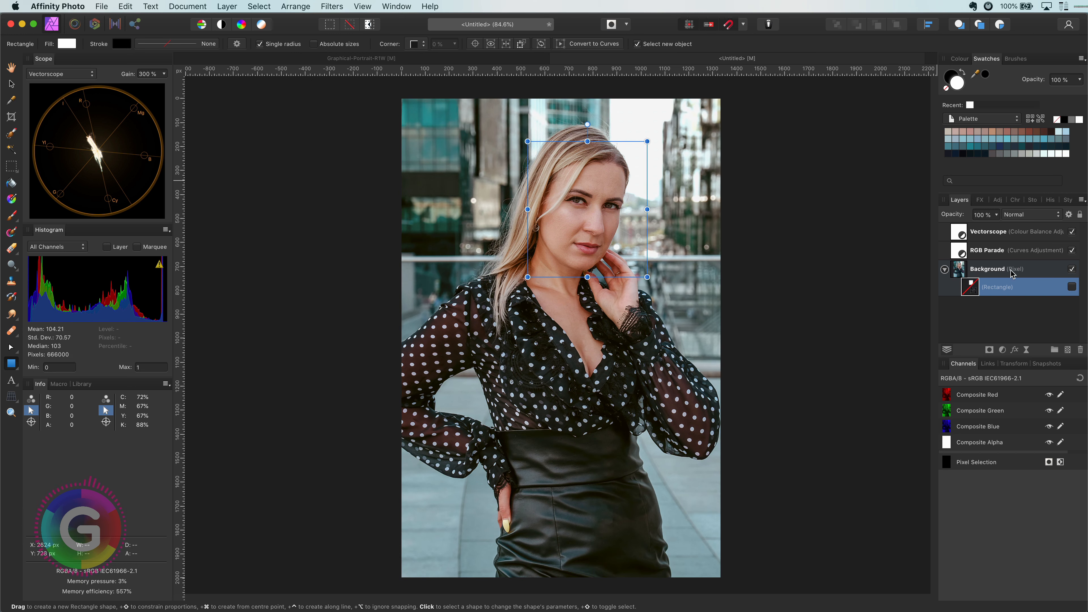
- Compare the full portrait with and without the Vectorscope adjustment and reopen its Colour Balance settings
{"action": "left_click", "coordinate": [1010, 238]}
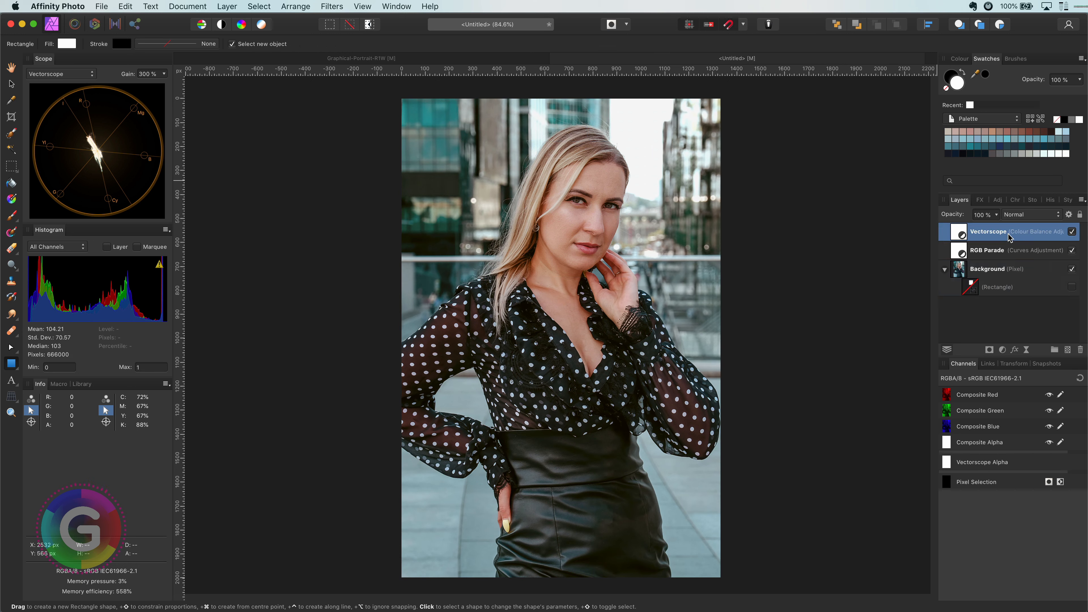
{"action": "left_click", "coordinate": [1072, 234]}
{"action": "left_click", "coordinate": [1072, 234]}
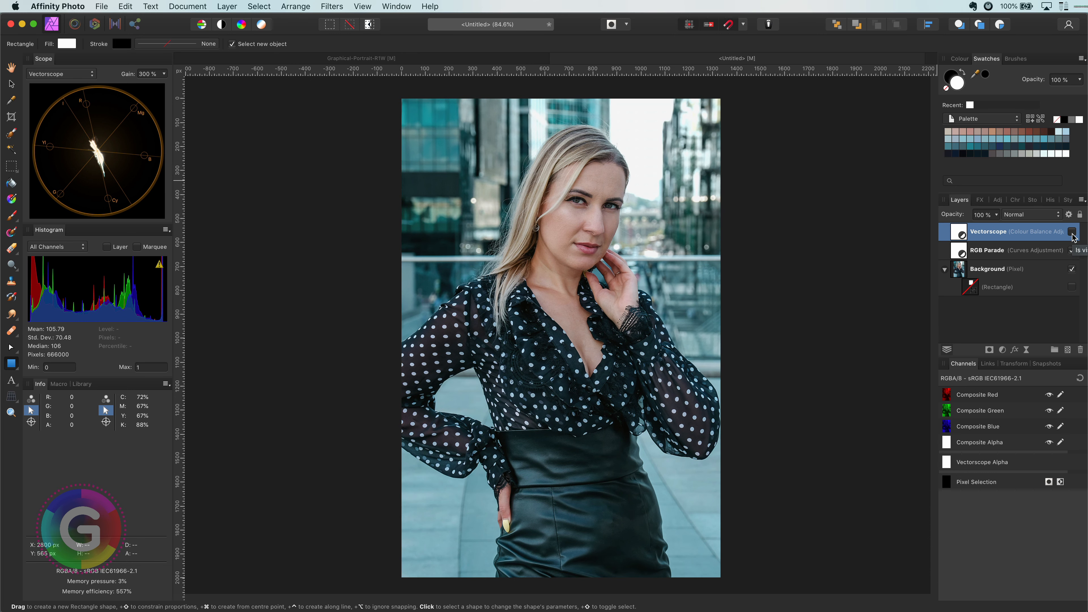
{"action": "left_click", "coordinate": [1071, 234]}
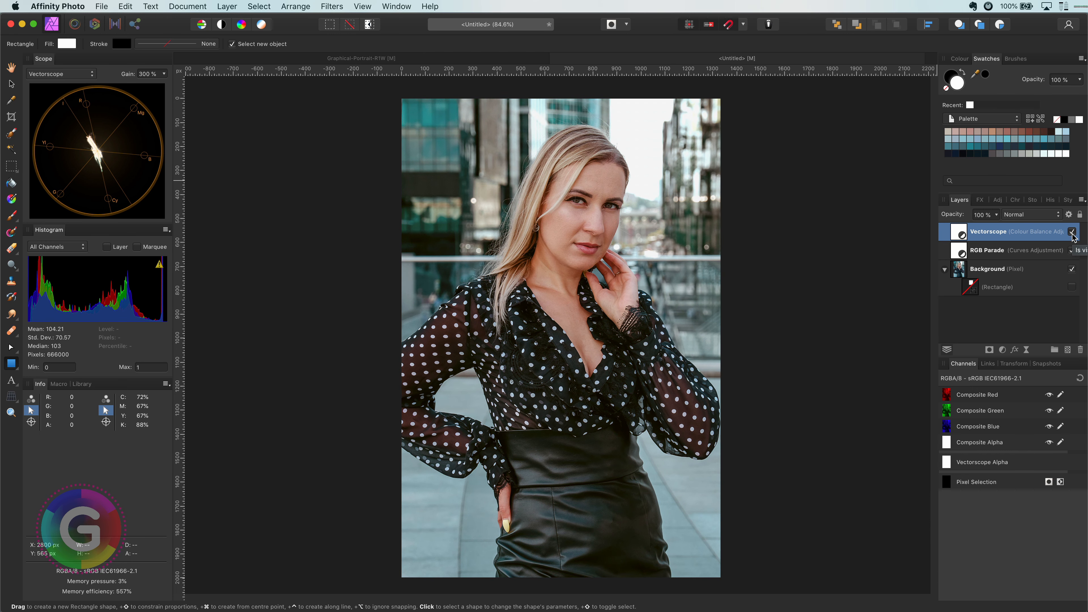
{"action": "double_click", "coordinate": [965, 237]}
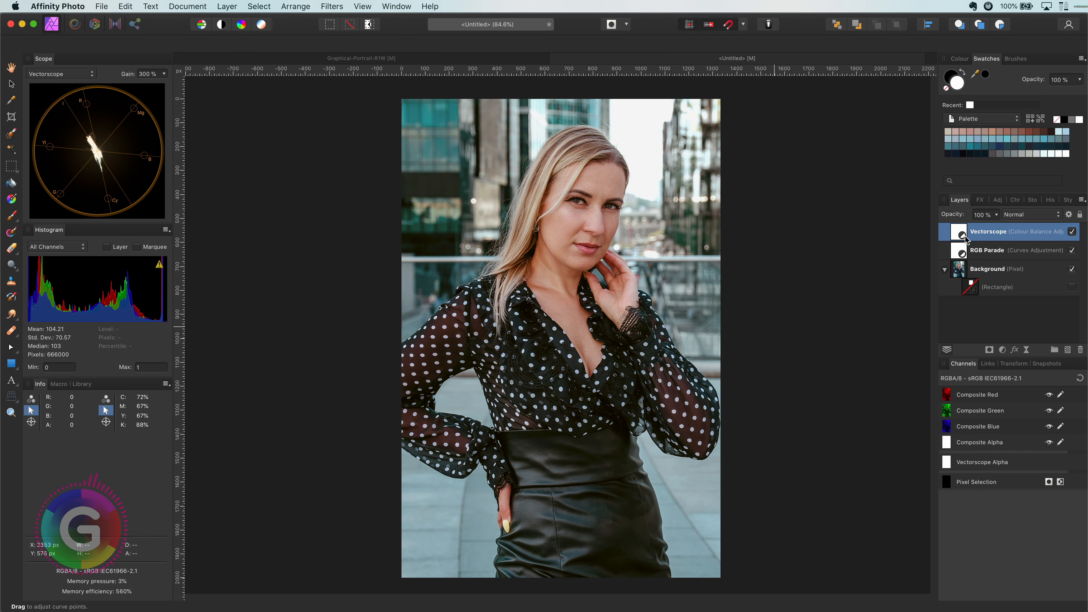
- Add a Curves adjustment above Vectorscope, set its blend mode to Soft Light and name it Contrast
{"action": "left_click", "coordinate": [1002, 350]}
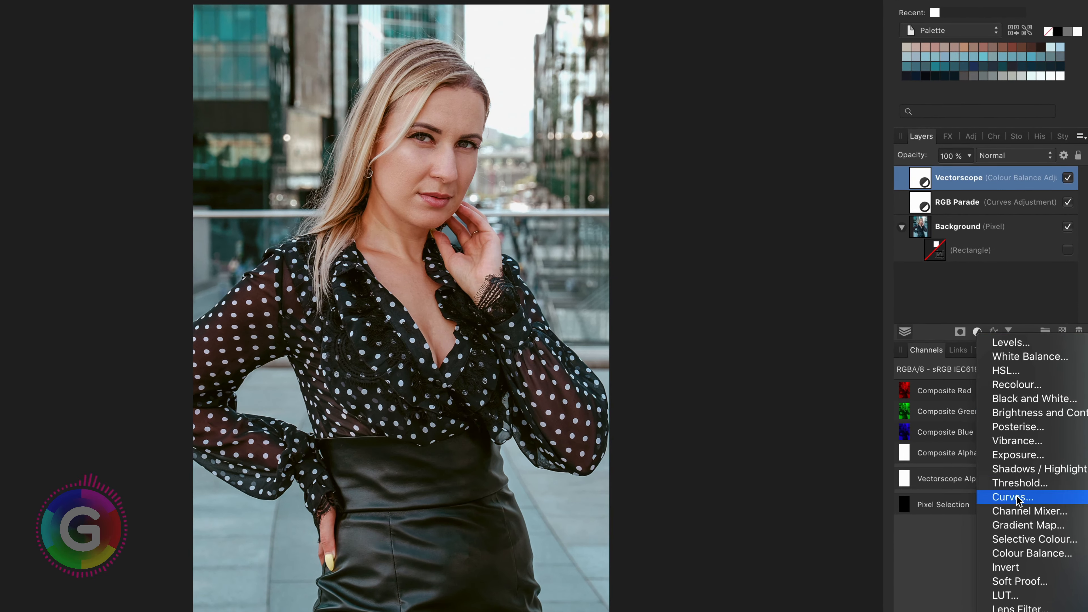
{"action": "left_click", "coordinate": [1015, 497]}
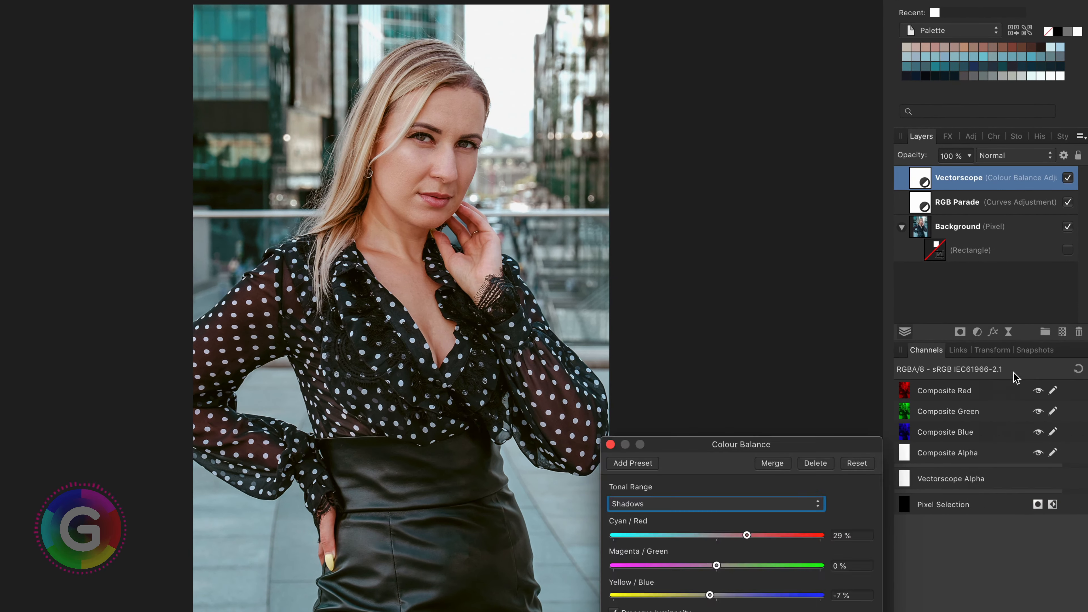
{"action": "left_click", "coordinate": [1020, 158]}
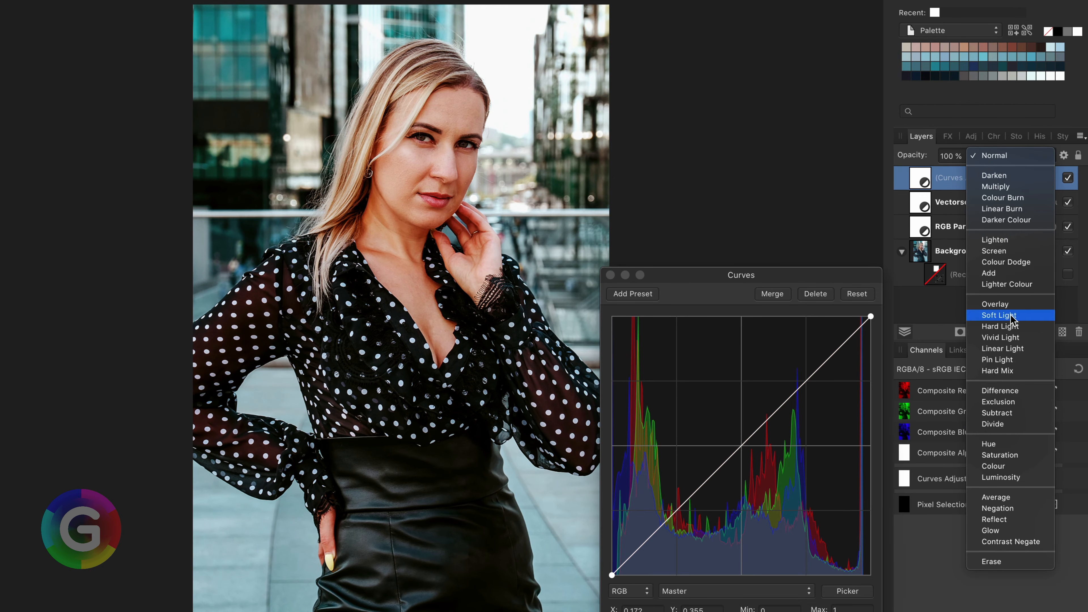
{"action": "left_click", "coordinate": [999, 315]}
{"action": "double_click", "coordinate": [949, 177]}
{"action": "type", "text": "Contrast"}
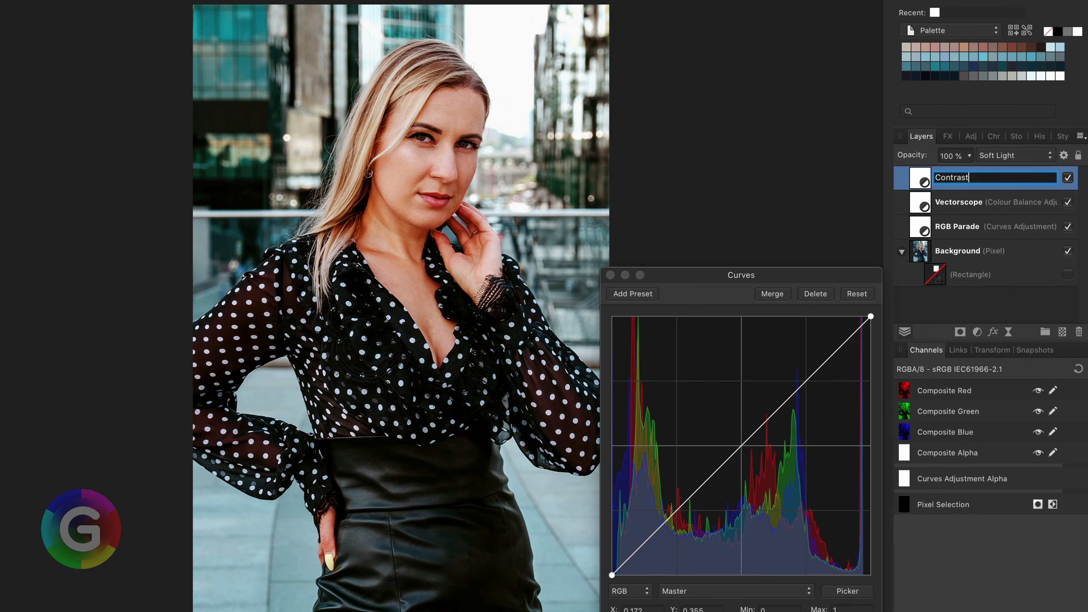
{"action": "key", "text": "Return"}
- Add two points to the Contrast layer's Master curve, lifting the shadows to output 0.471 at input 0.264 and keeping the upper point near the diagonal
{"action": "left_click_drag", "start_coordinate": [675, 511], "coordinate": [675, 461]}
{"action": "left_click_drag", "start_coordinate": [788, 348], "coordinate": [808, 401]}
{"action": "left_click_drag", "start_coordinate": [674, 461], "coordinate": [657, 478]}
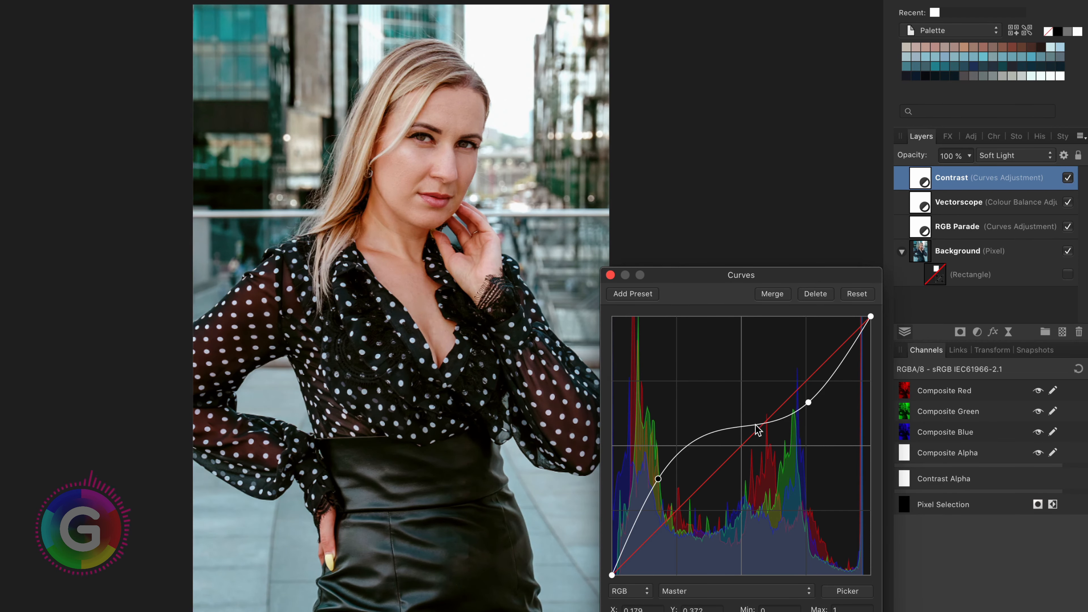
{"action": "left_click_drag", "start_coordinate": [808, 402], "coordinate": [811, 376]}
{"action": "left_click_drag", "start_coordinate": [658, 479], "coordinate": [680, 453]}
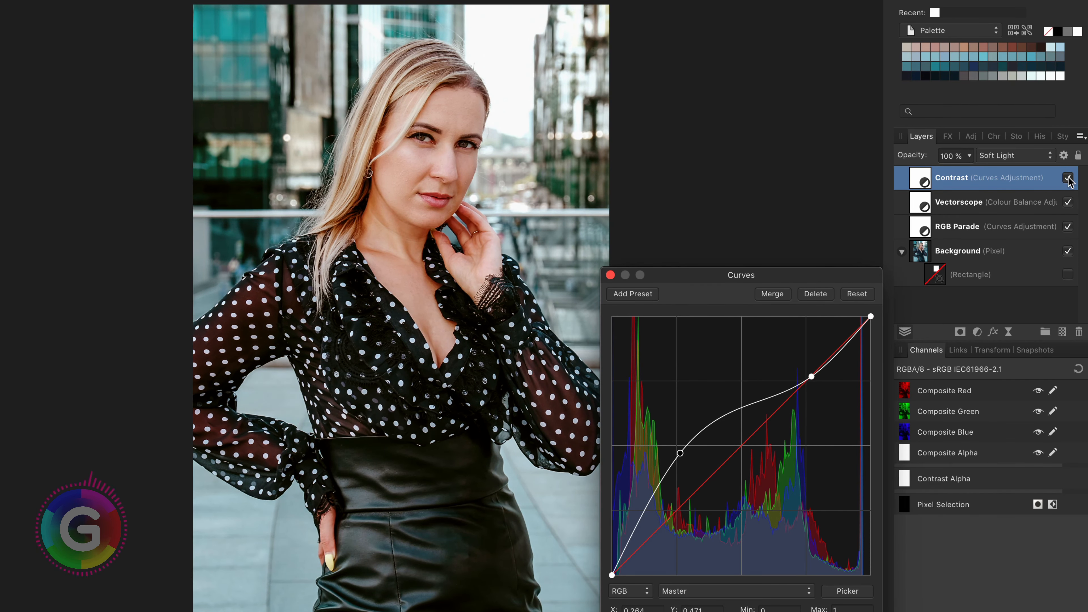
{"action": "left_click", "coordinate": [1069, 180]}
- Raise the Contrast curve's upper point to 0.83 at input 0.755, lift its middle slightly and add a deep-shadow point at input 0.051, output 0.177
{"action": "left_click_drag", "start_coordinate": [811, 377], "coordinate": [808, 365]}
{"action": "left_click_drag", "start_coordinate": [629, 549], "coordinate": [624, 531]}
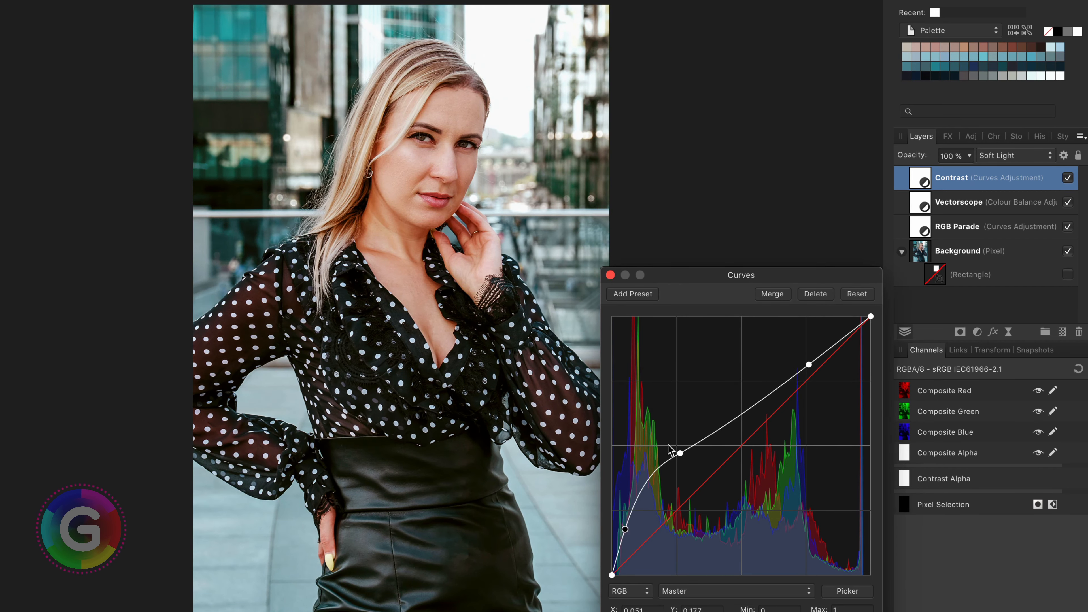
{"action": "left_click_drag", "start_coordinate": [681, 454], "coordinate": [693, 441]}
{"action": "left_click_drag", "start_coordinate": [809, 366], "coordinate": [806, 360]}
- Compare the portrait with and without the Contrast adjustment, close its curve settings and examine the face up close and in full view
{"action": "left_click", "coordinate": [1068, 179]}
{"action": "left_click", "coordinate": [1067, 178]}
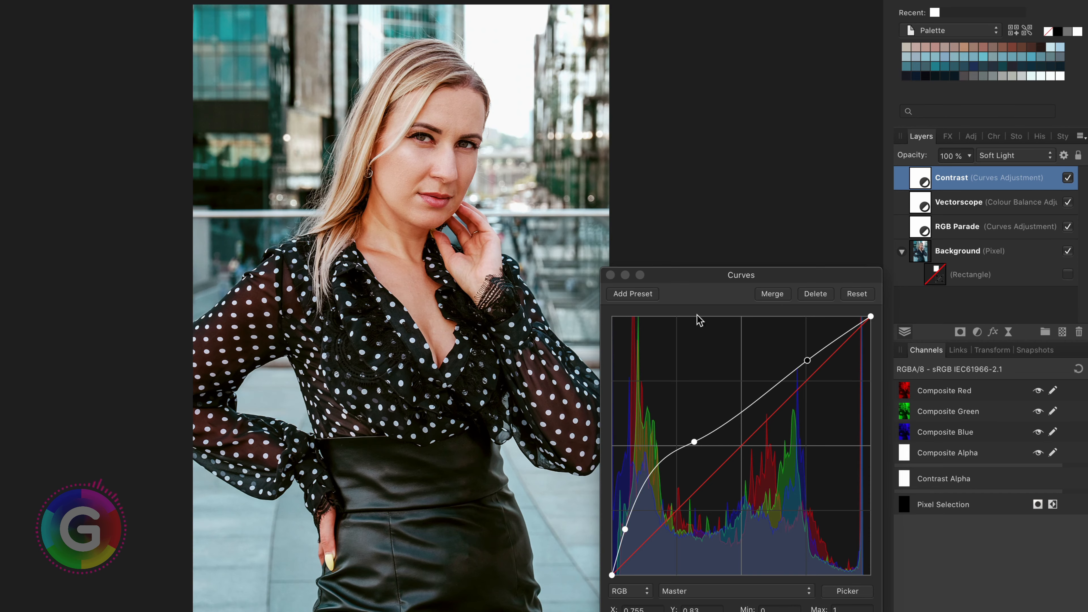
{"action": "left_click", "coordinate": [609, 275]}
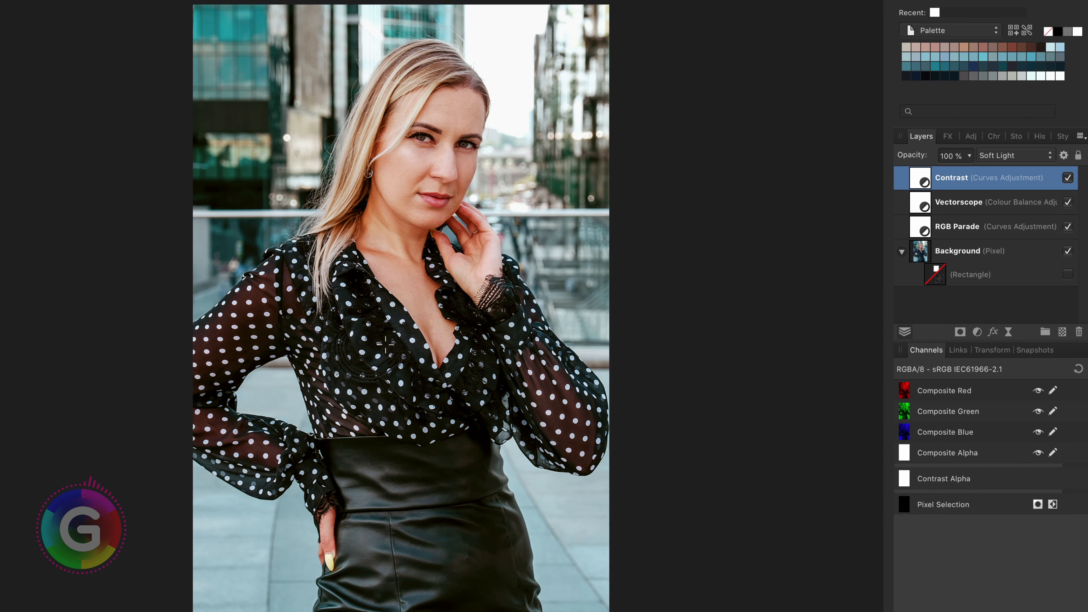
{"action": "scroll", "coordinate": [410, 302], "scroll_direction": "up", "scroll_amount": 10}
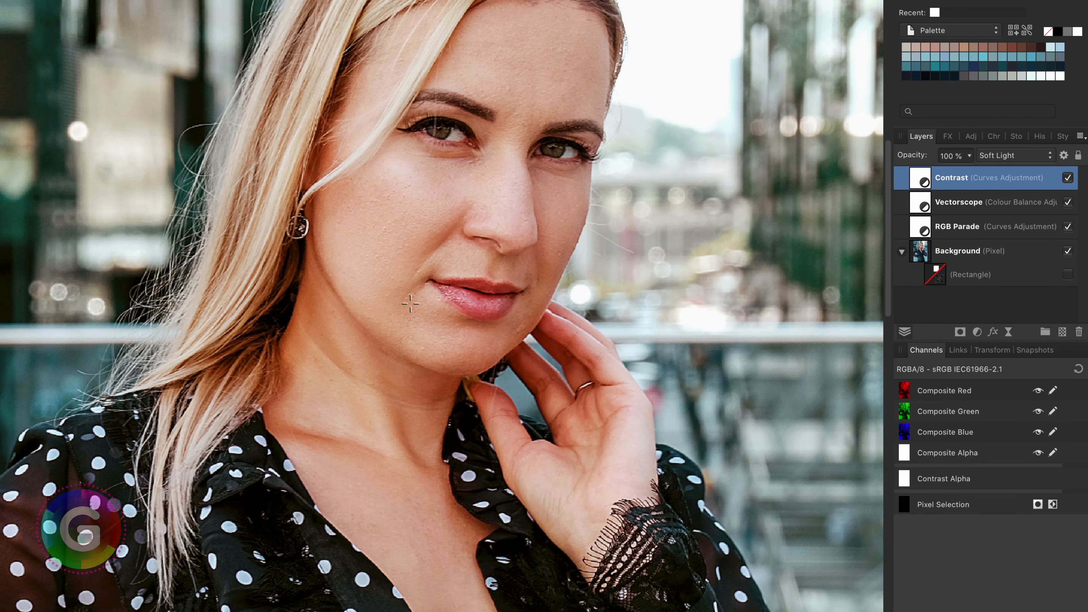
{"action": "key", "text": "super+0"}
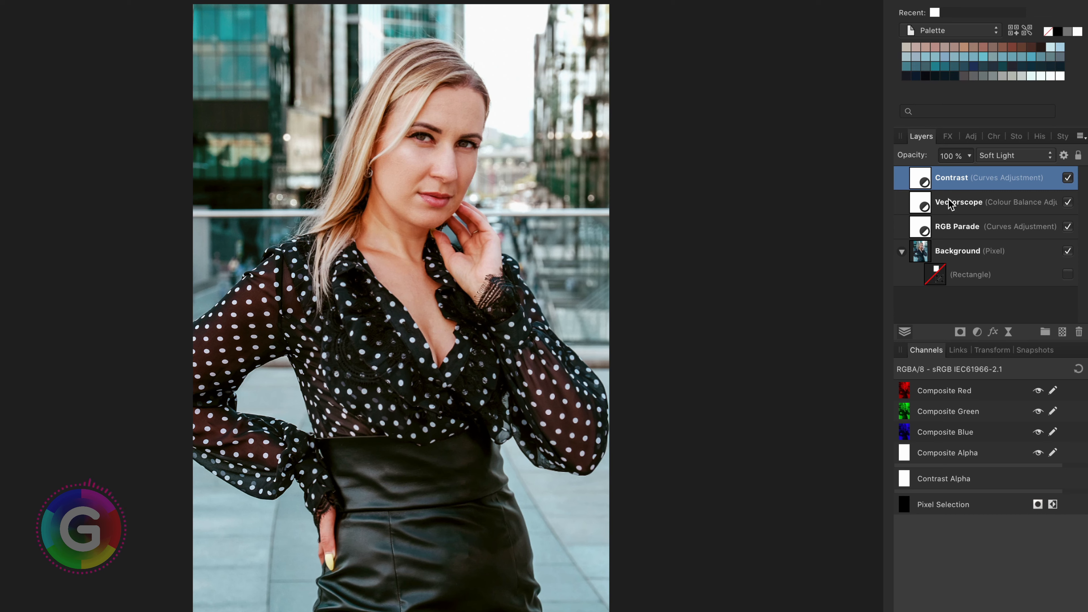
- Add another Curves adjustment above Contrast and name it Background flatten
{"action": "left_click", "coordinate": [978, 335]}
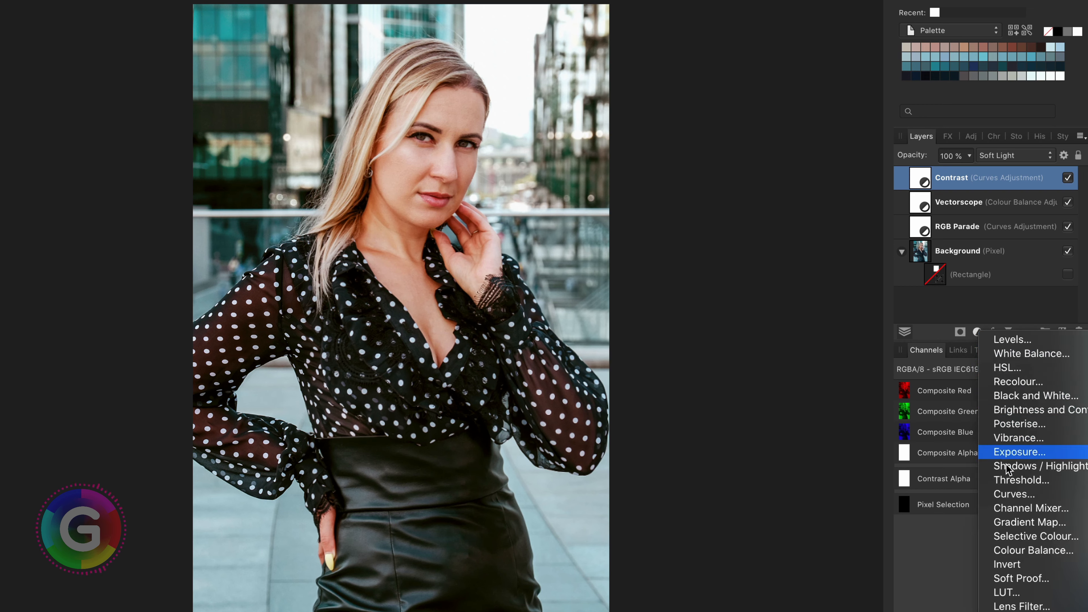
{"action": "left_click", "coordinate": [1013, 494]}
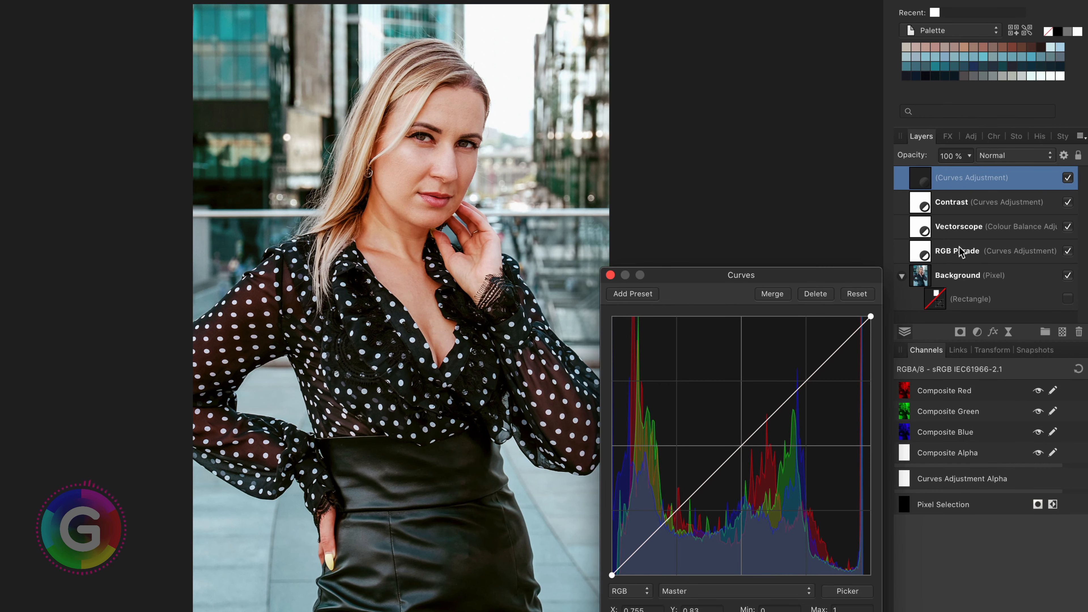
{"action": "double_click", "coordinate": [953, 184]}
{"action": "type", "text": "Backgroun"}
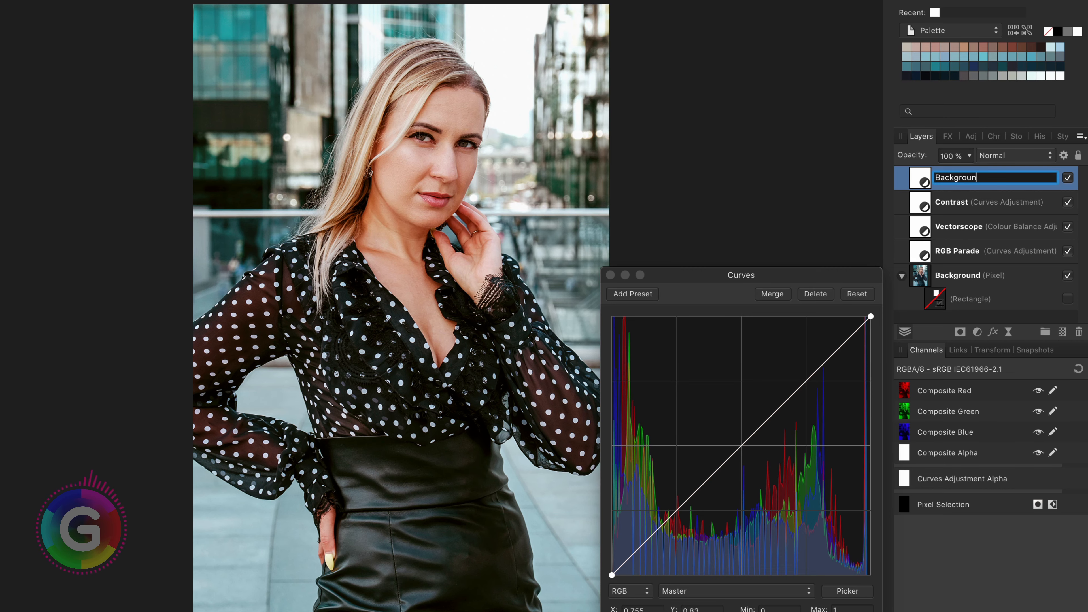
{"action": "type", "text": "d flatten"}
{"action": "key", "text": "Return"}
- Flatten the Background flatten Master curve by setting the black point output to 0.108 and the white point output to 0.887
{"action": "left_click", "coordinate": [610, 575]}
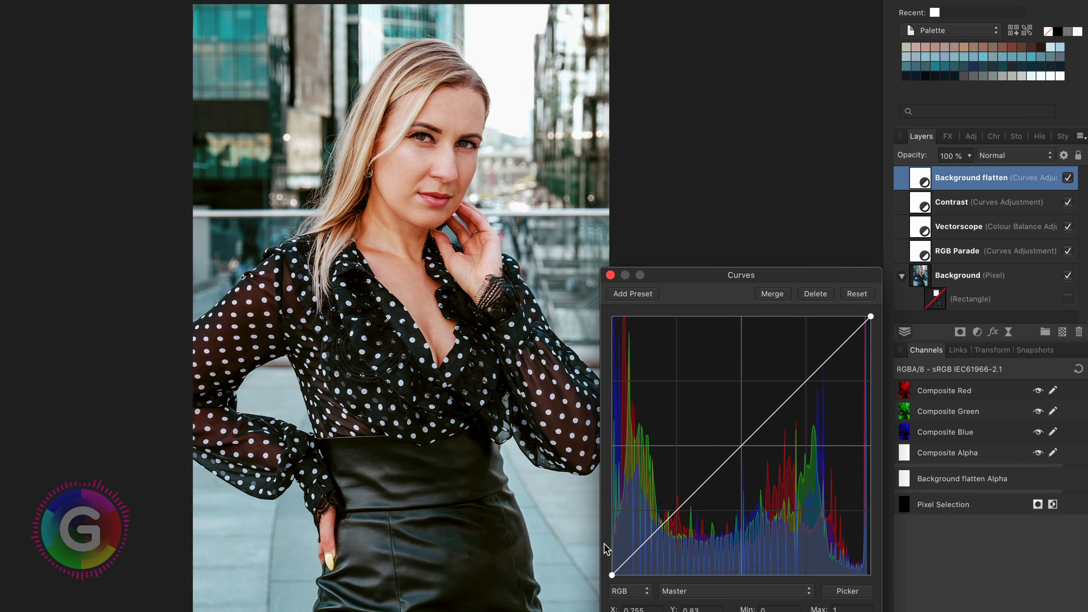
{"action": "left_click_drag", "start_coordinate": [612, 575], "coordinate": [612, 552]}
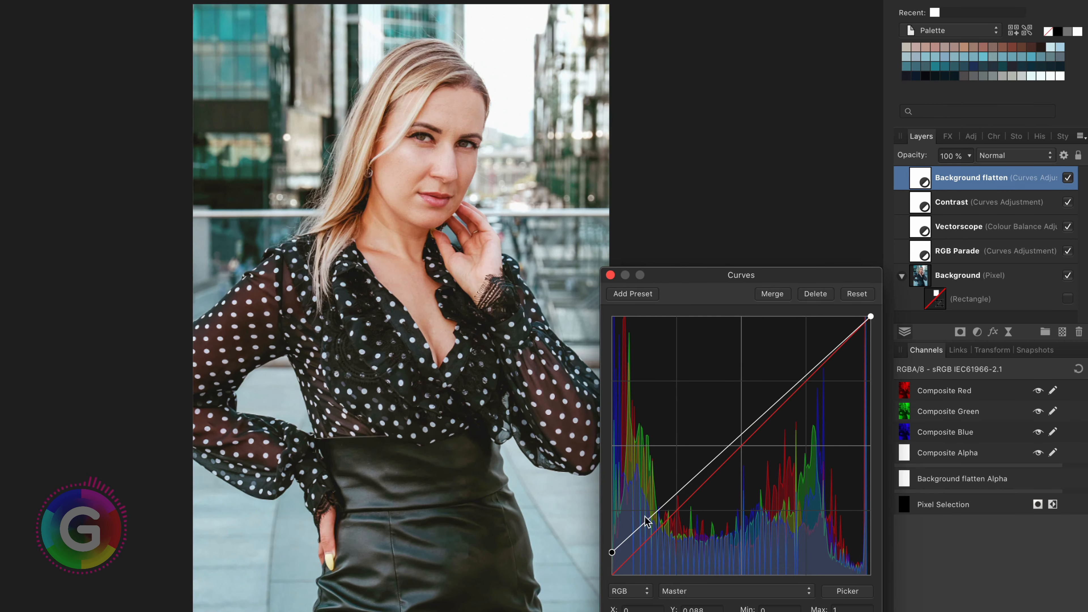
{"action": "left_click_drag", "start_coordinate": [871, 319], "coordinate": [870, 345]}
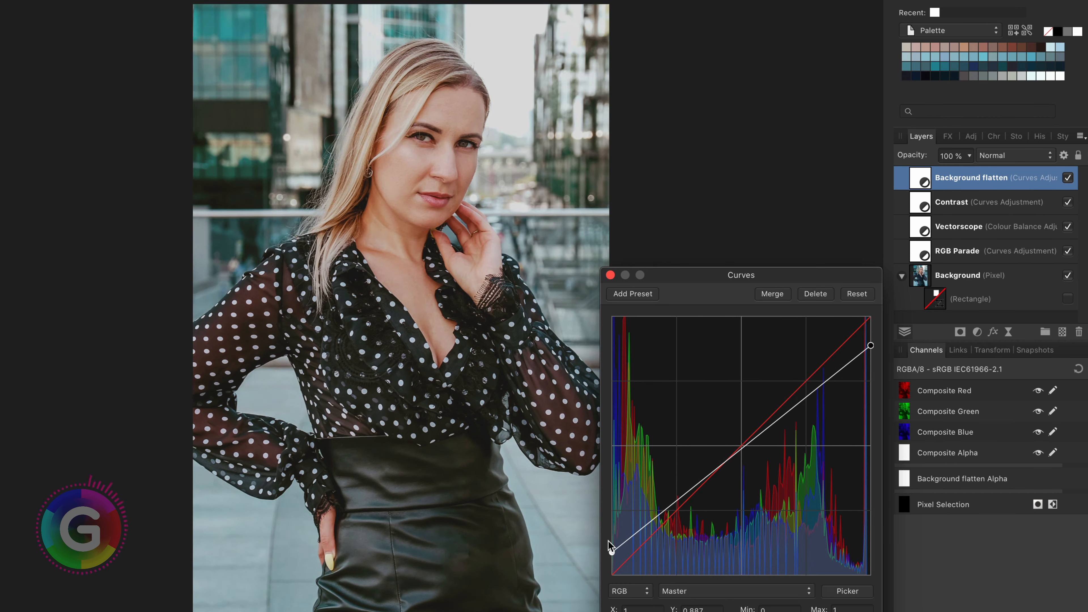
{"action": "left_click_drag", "start_coordinate": [614, 553], "coordinate": [613, 547]}
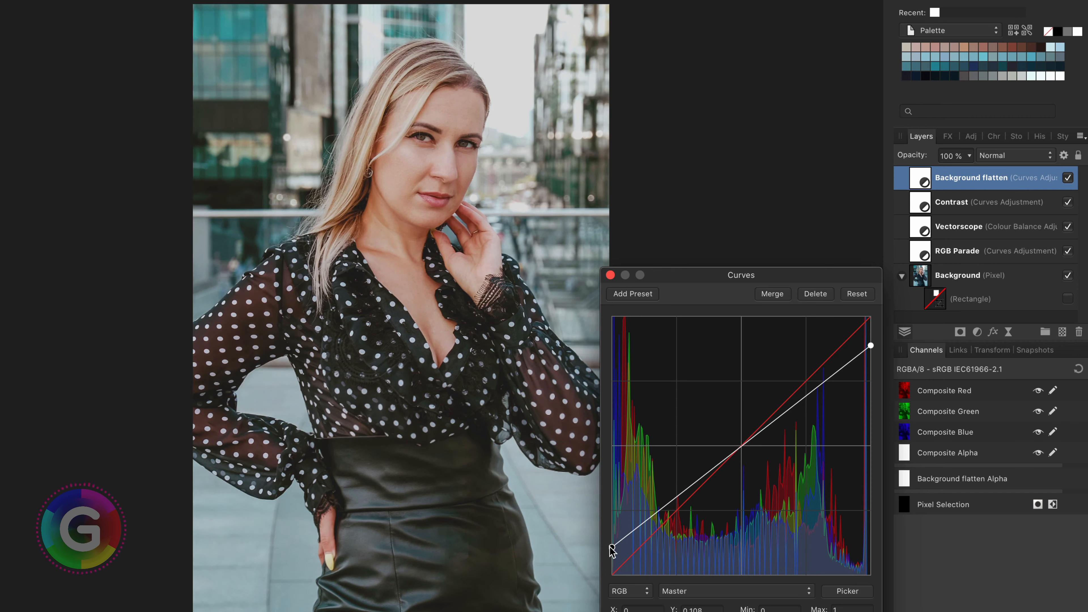
{"action": "left_click", "coordinate": [610, 275]}
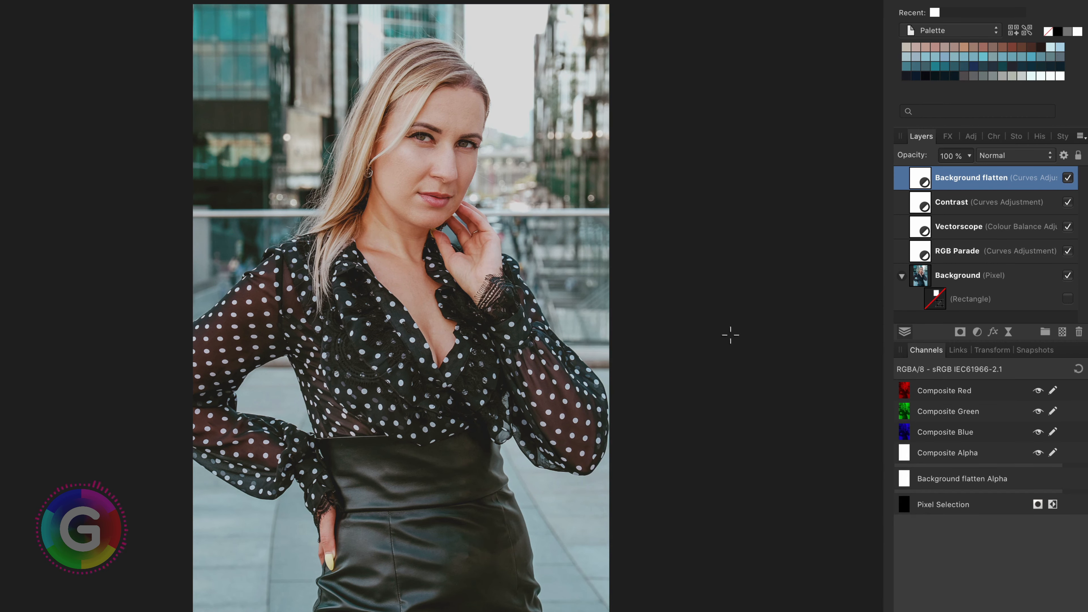
- Add a mask to Background flatten, paint black over the woman with a soft 433.2 px brush and compare the adjustment on and off
{"action": "left_click", "coordinate": [960, 333]}
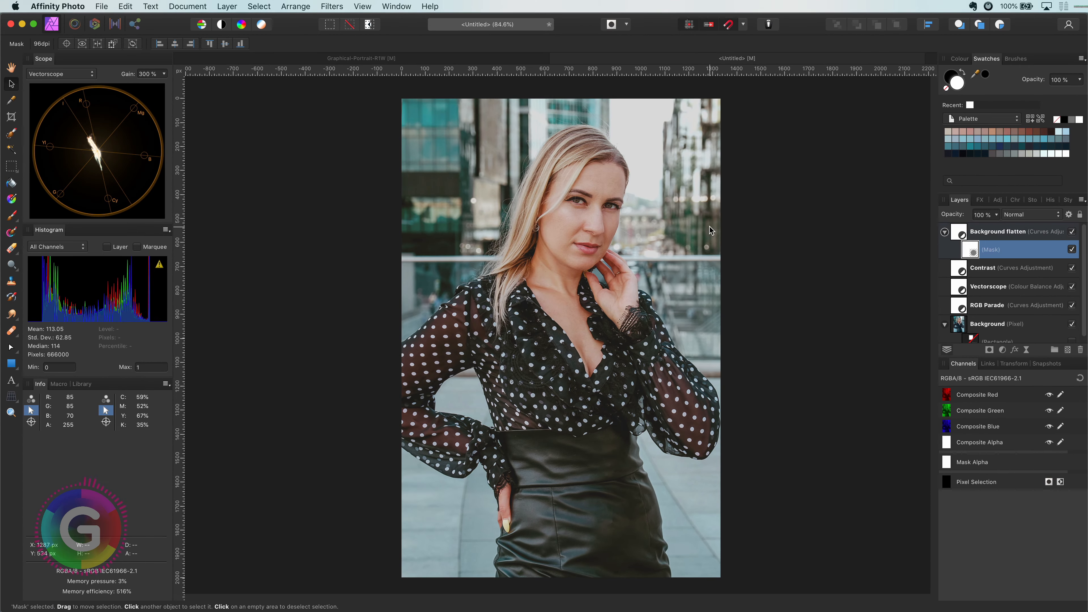
{"action": "key", "text": "b"}
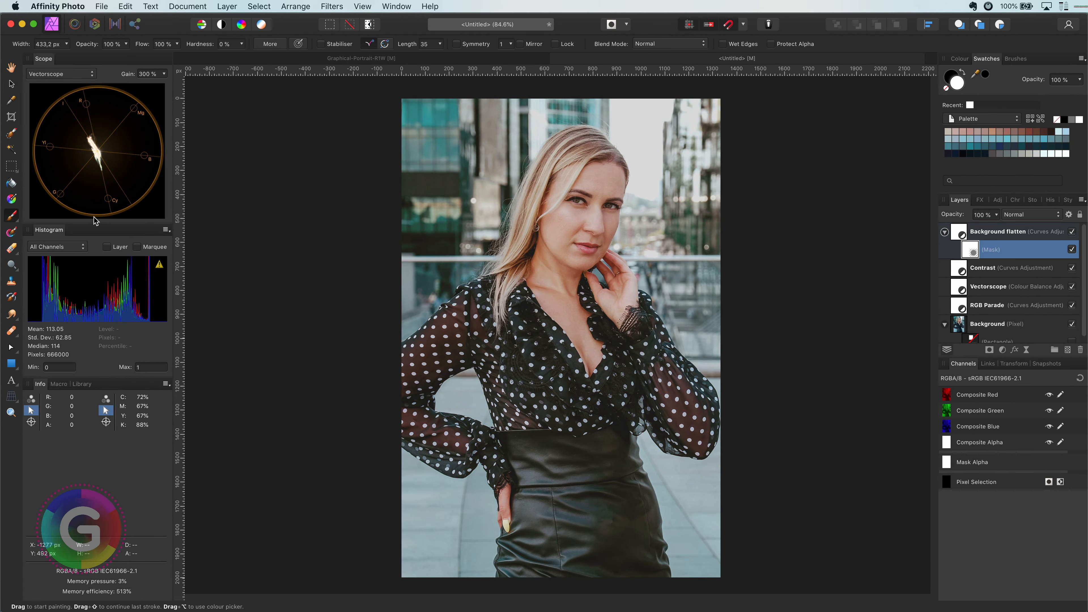
{"action": "mouse_move", "coordinate": [583, 413]}
{"action": "left_mouse_down"}
{"action": "mouse_move", "coordinate": [556, 552]}
{"action": "mouse_move", "coordinate": [546, 413]}
{"action": "mouse_move", "coordinate": [648, 568]}
{"action": "mouse_move", "coordinate": [590, 210]}
{"action": "mouse_move", "coordinate": [544, 240]}
{"action": "mouse_move", "coordinate": [619, 355]}
{"action": "mouse_move", "coordinate": [594, 176]}
{"action": "mouse_move", "coordinate": [443, 356]}
{"action": "mouse_move", "coordinate": [544, 555]}
{"action": "mouse_move", "coordinate": [393, 405]}
{"action": "mouse_move", "coordinate": [595, 169]}
{"action": "left_mouse_up"}
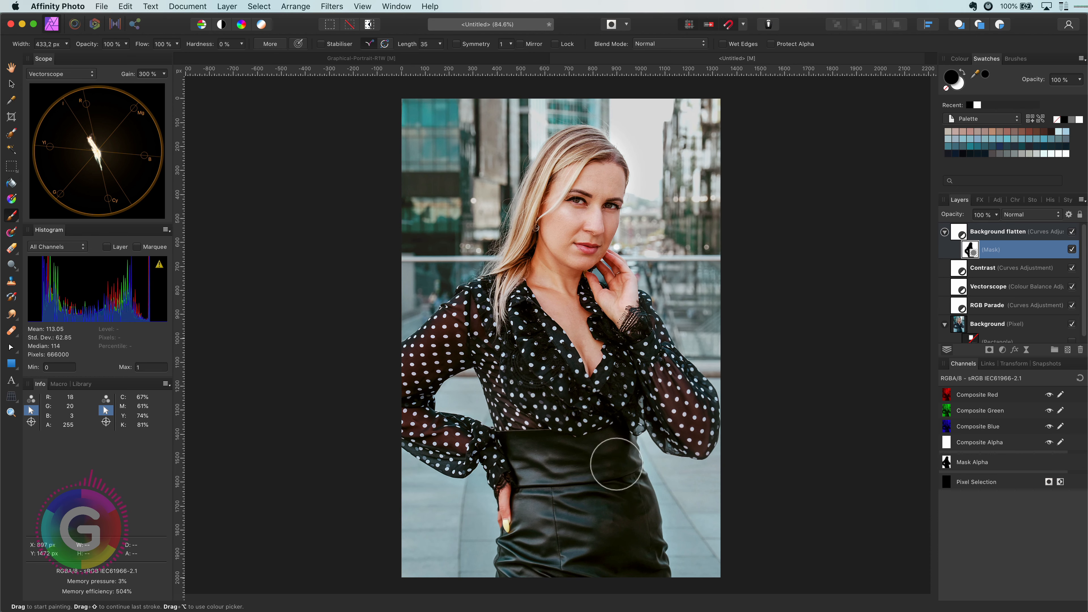
{"action": "key", "text": "bracketleft"}
{"action": "key", "text": "bracketleft"}
{"action": "key", "text": "bracketleft"}
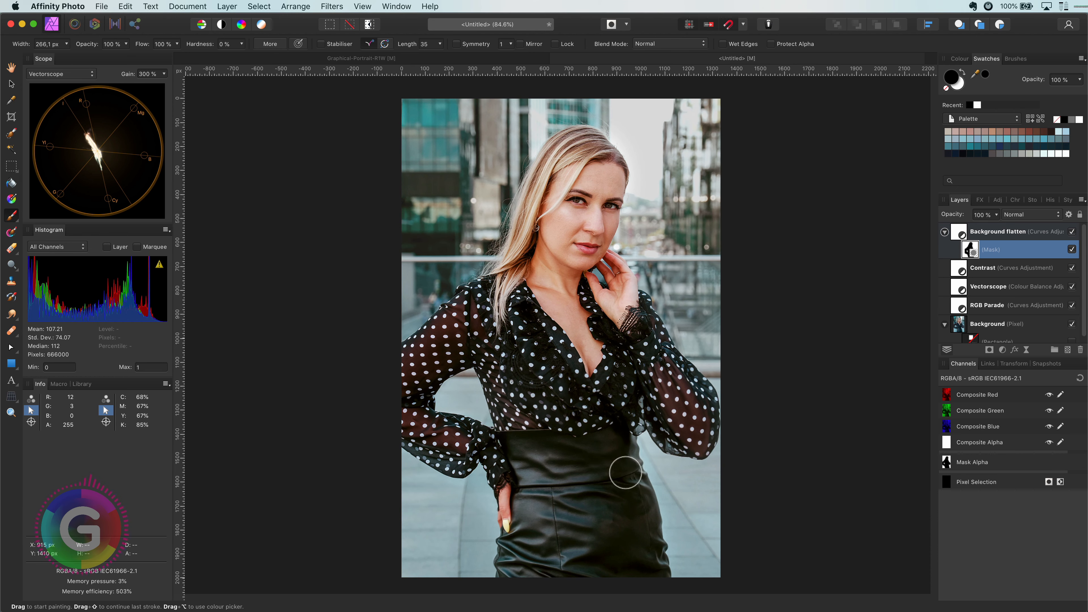
{"action": "left_click", "coordinate": [1071, 231]}
{"action": "left_click", "coordinate": [1071, 232]}
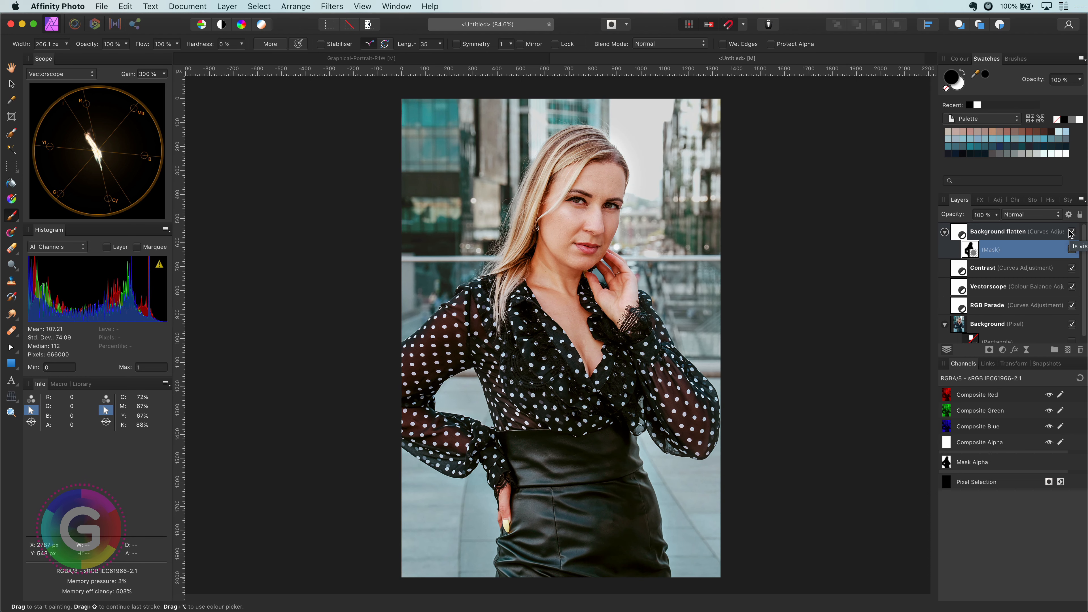
- Raise the Background flatten black point to output 0.769 to expose mask gaps, and paint the missed parts of the woman black at 266.1 px
{"action": "double_click", "coordinate": [959, 234]}
{"action": "left_click_drag", "start_coordinate": [725, 514], "coordinate": [724, 377]}
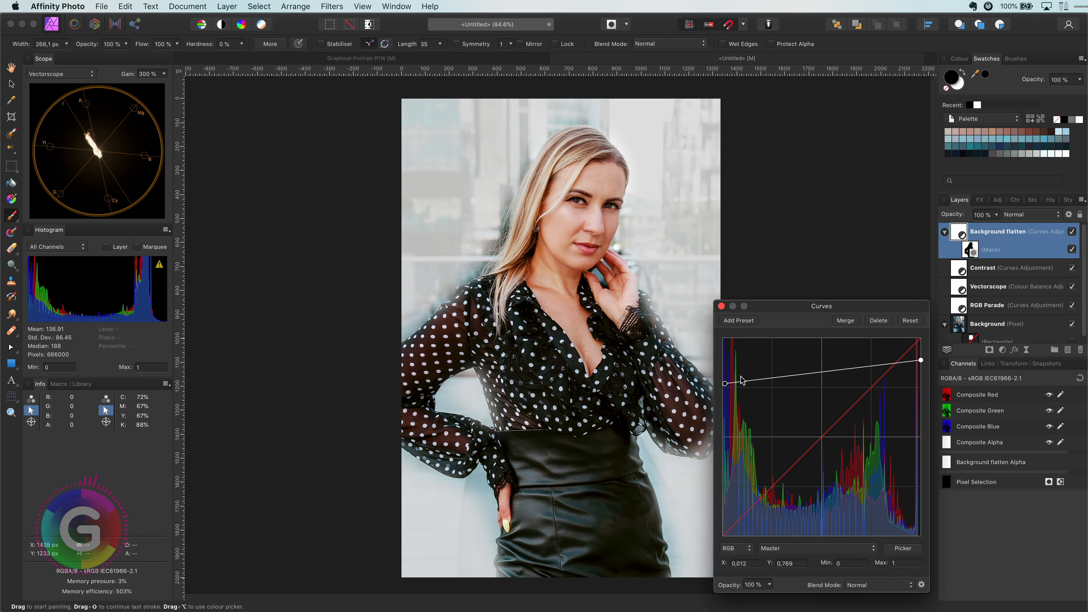
{"action": "left_click", "coordinate": [721, 305]}
{"action": "left_click", "coordinate": [970, 250]}
{"action": "mouse_move", "coordinate": [699, 444]}
{"action": "left_mouse_down"}
{"action": "mouse_move", "coordinate": [701, 417]}
{"action": "mouse_move", "coordinate": [635, 320]}
{"action": "left_mouse_up"}
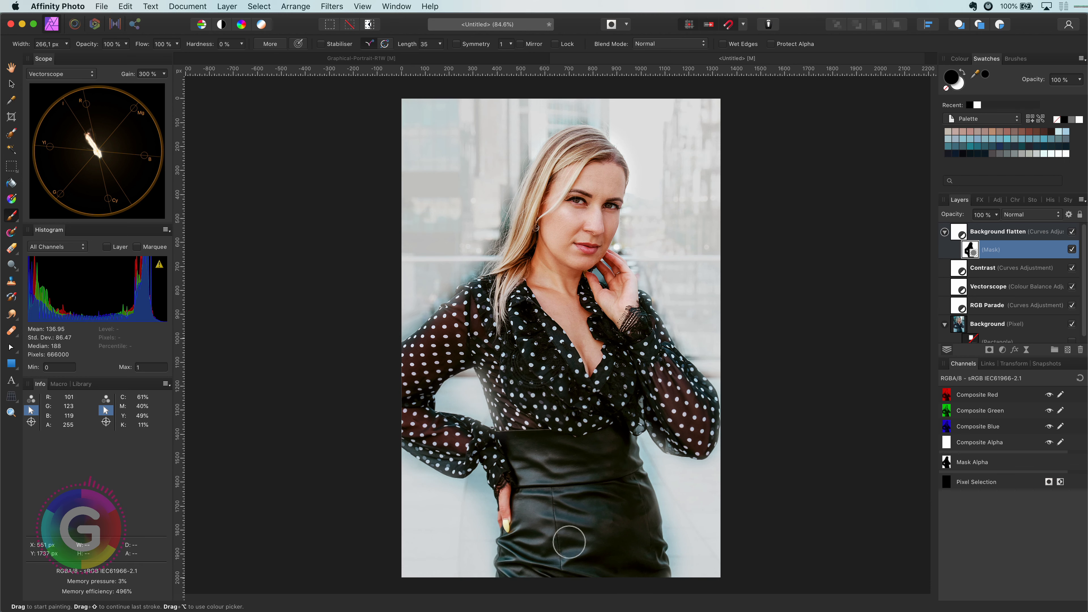
{"action": "mouse_move", "coordinate": [512, 204]}
{"action": "left_mouse_down"}
{"action": "mouse_move", "coordinate": [470, 244]}
{"action": "mouse_move", "coordinate": [416, 288]}
{"action": "mouse_move", "coordinate": [407, 310]}
{"action": "left_mouse_up"}
{"action": "key", "text": "x"}
{"action": "key", "text": "x"}
{"action": "left_click_drag", "start_coordinate": [437, 345], "coordinate": [487, 295]}
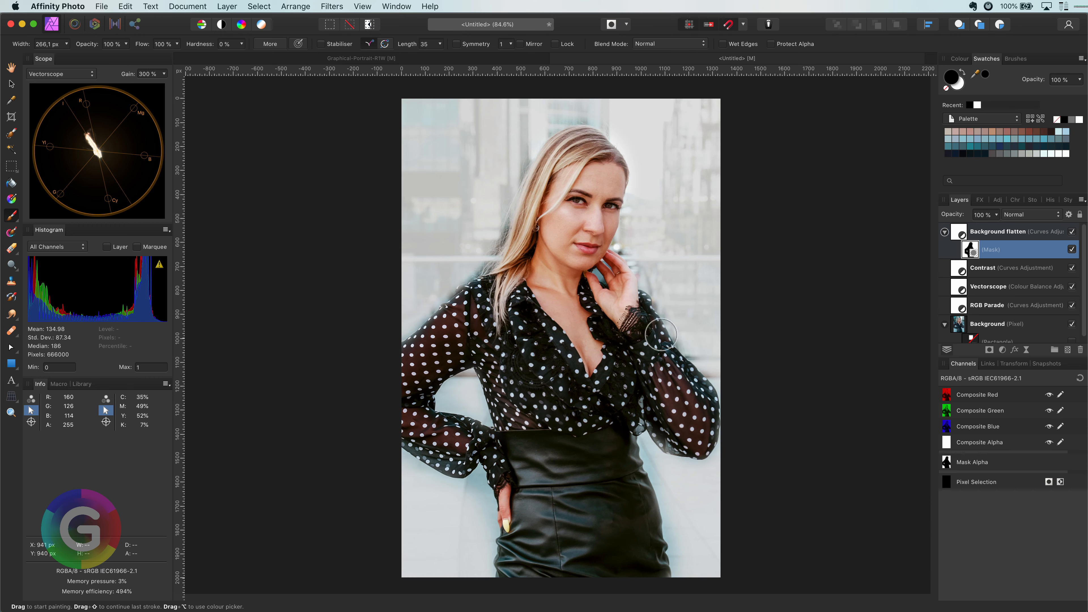
- Set the Background flatten black point output to 0.083 and compare the portrait with and without the adjustment
{"action": "double_click", "coordinate": [958, 232]}
{"action": "left_click_drag", "start_coordinate": [723, 381], "coordinate": [722, 523]}
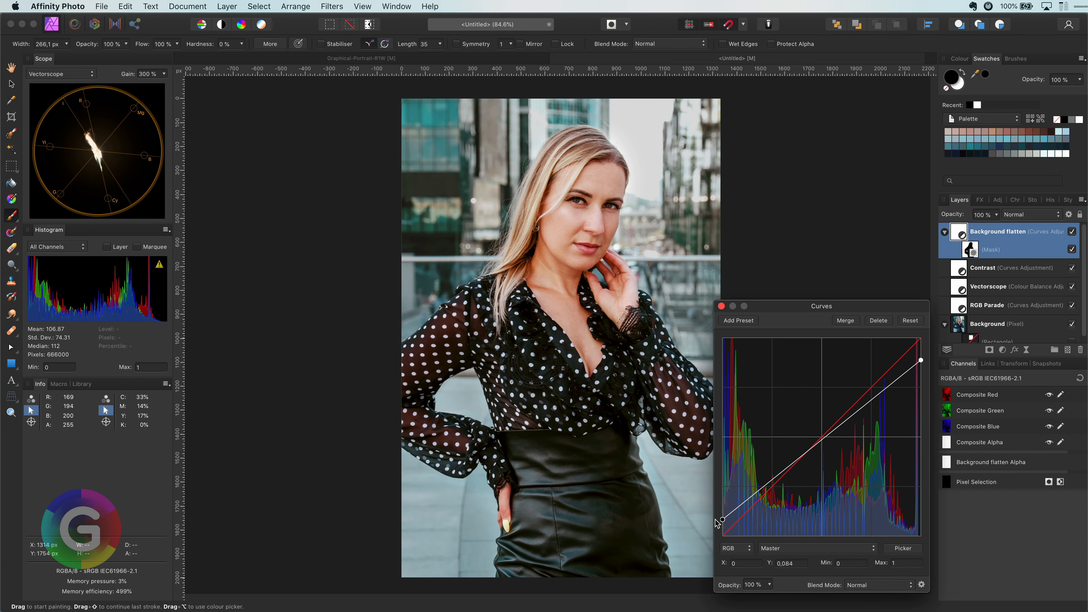
{"action": "left_click", "coordinate": [721, 305]}
{"action": "left_click", "coordinate": [1072, 231]}
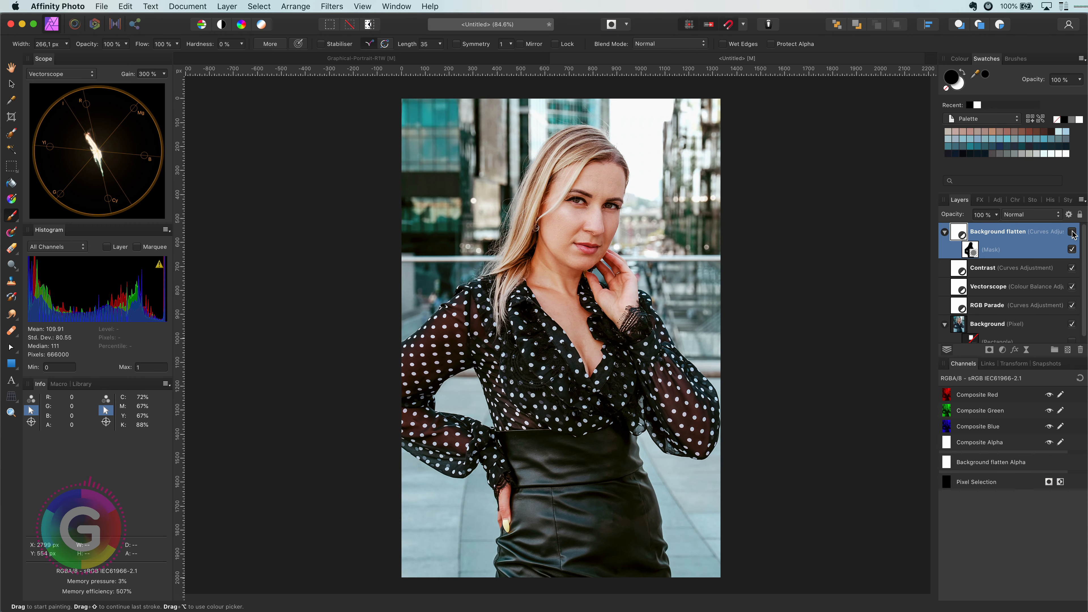
{"action": "left_click", "coordinate": [1072, 232]}
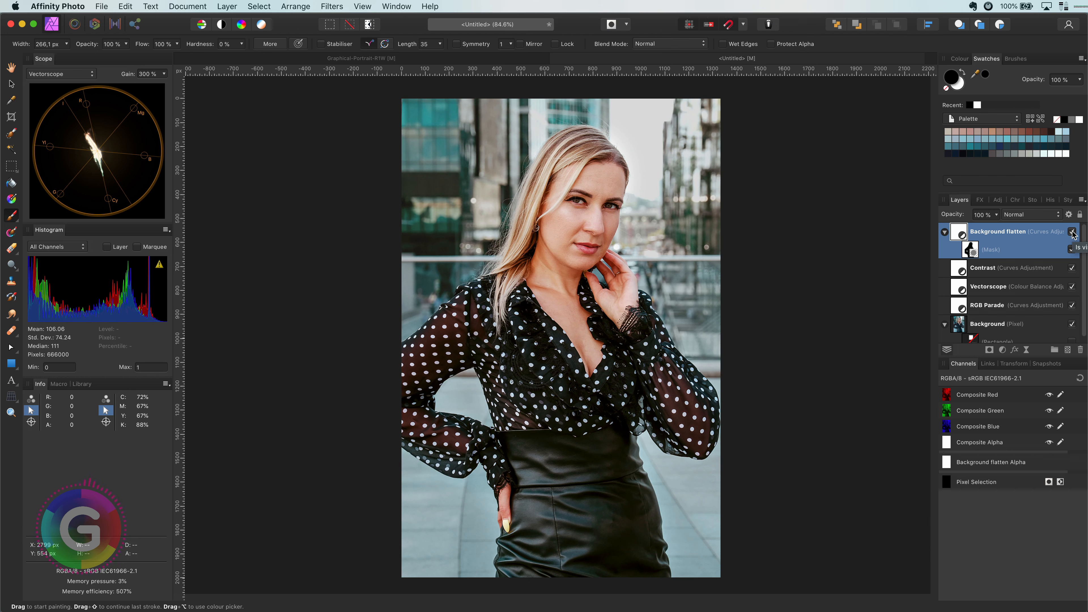
- Add another Curves adjustment above Background flatten and name it Background fix
{"action": "left_click", "coordinate": [1002, 350]}
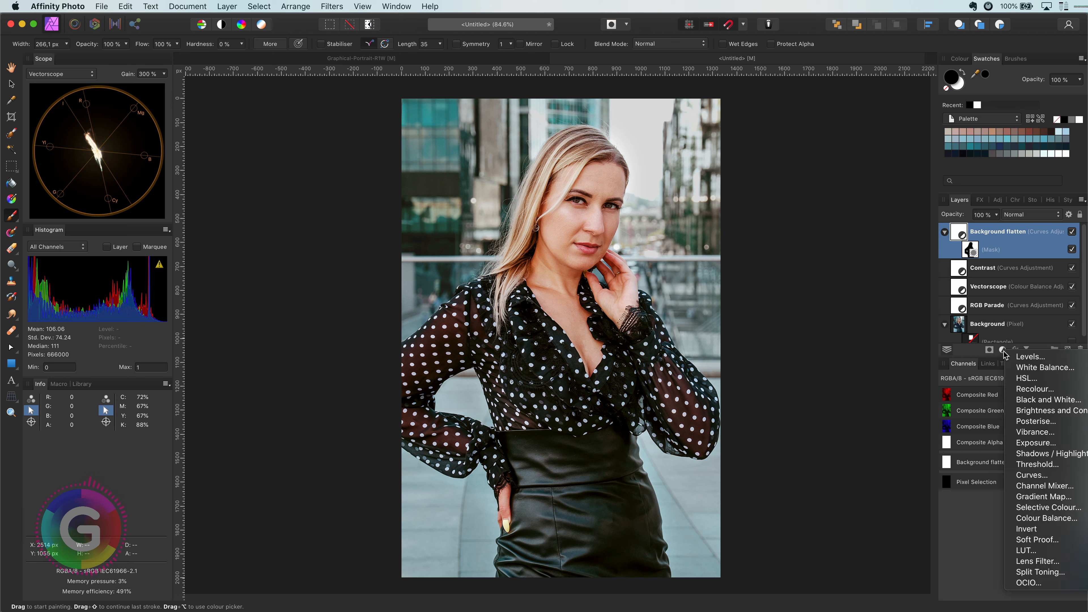
{"action": "left_click", "coordinate": [1035, 476]}
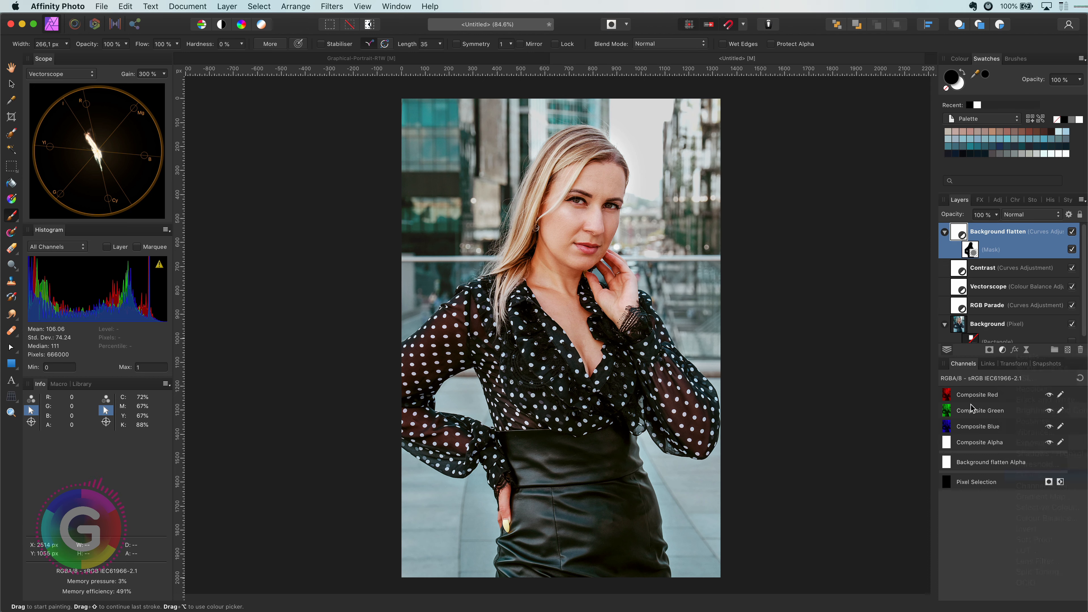
{"action": "double_click", "coordinate": [985, 231]}
{"action": "type", "text": "Background fix"}
{"action": "key", "text": "Return"}
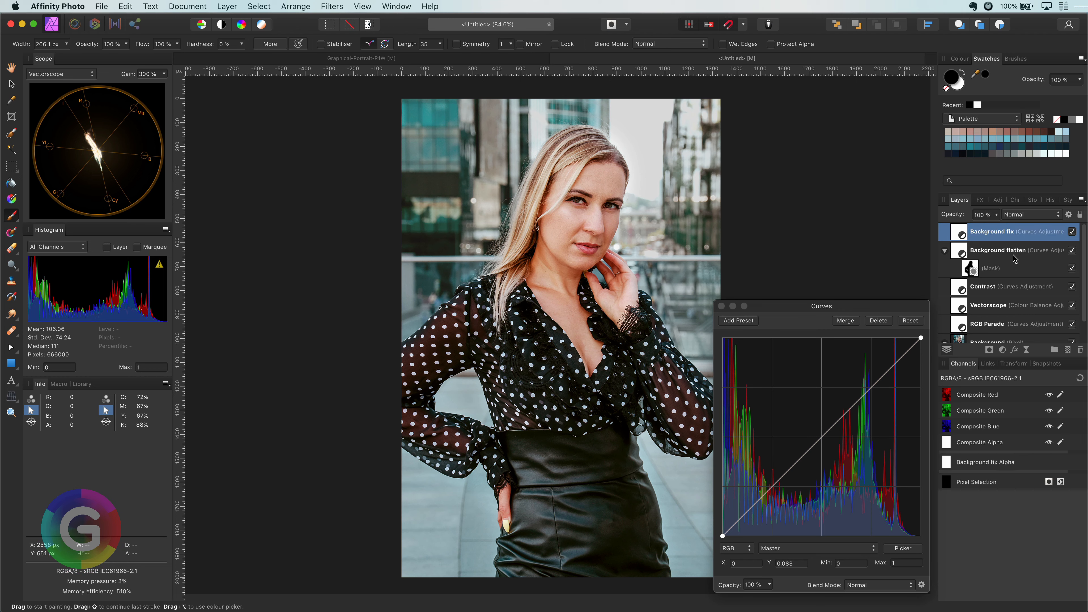
- Copy the Background flatten mask onto the Background fix adjustment
{"action": "left_click", "coordinate": [721, 306]}
{"action": "left_click", "coordinate": [969, 268]}
{"action": "left_click_drag", "start_coordinate": [970, 269], "coordinate": [961, 233]}
{"action": "left_click", "coordinate": [945, 231]}
- In the Background fix curves, pull the Blue white point inward along the top and lower the Green midtones at input 0.547, output 0.432
{"action": "double_click", "coordinate": [959, 233]}
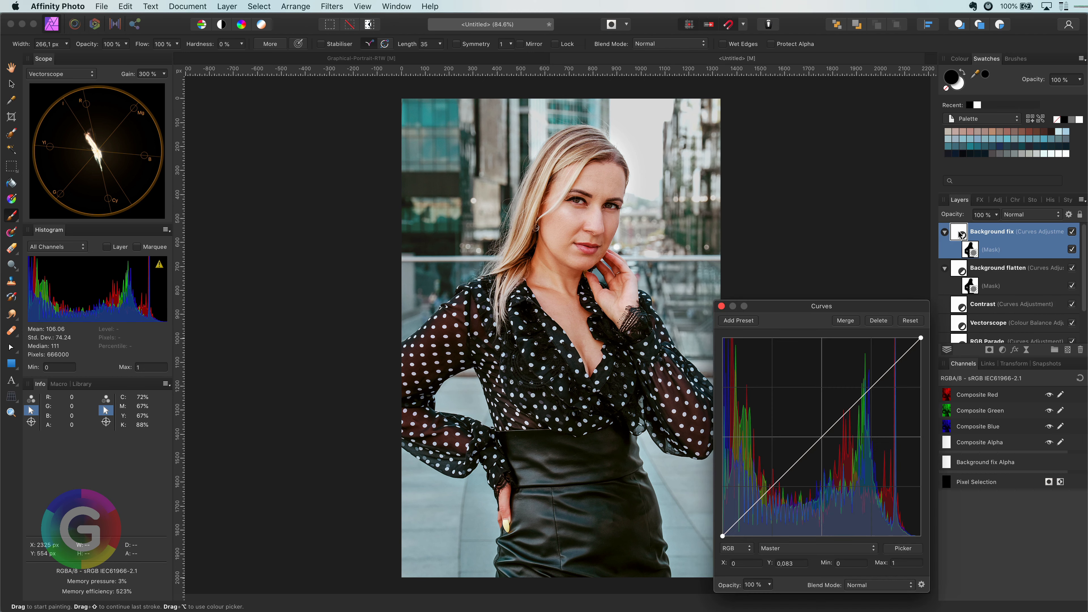
{"action": "left_click", "coordinate": [812, 549]}
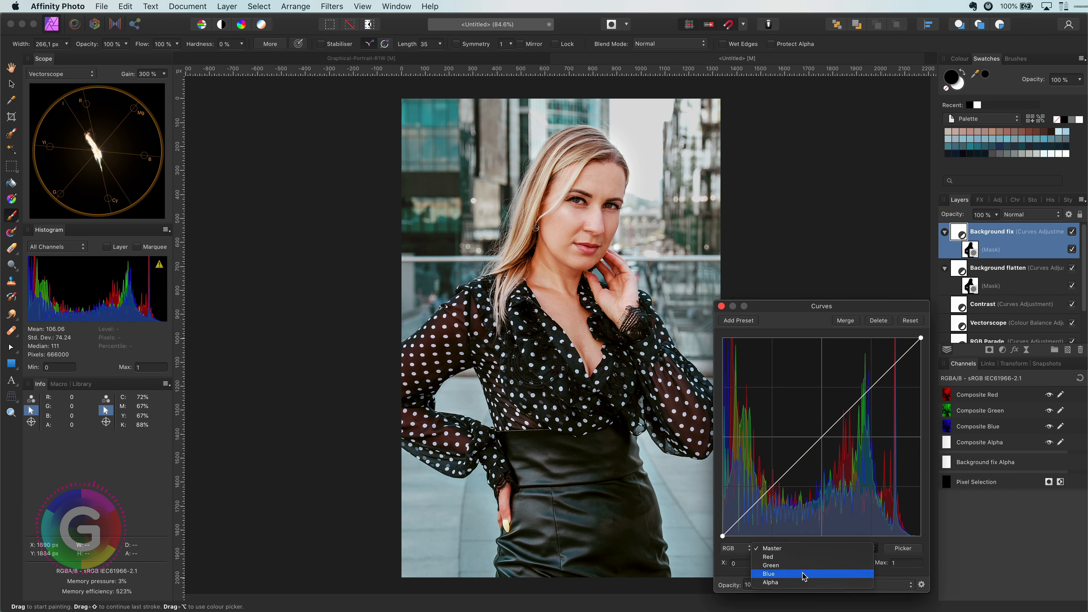
{"action": "left_click", "coordinate": [802, 574]}
{"action": "left_click_drag", "start_coordinate": [920, 338], "coordinate": [877, 338]}
{"action": "left_click_drag", "start_coordinate": [791, 448], "coordinate": [831, 450]}
{"action": "left_click", "coordinate": [773, 550]}
{"action": "left_click", "coordinate": [771, 539]}
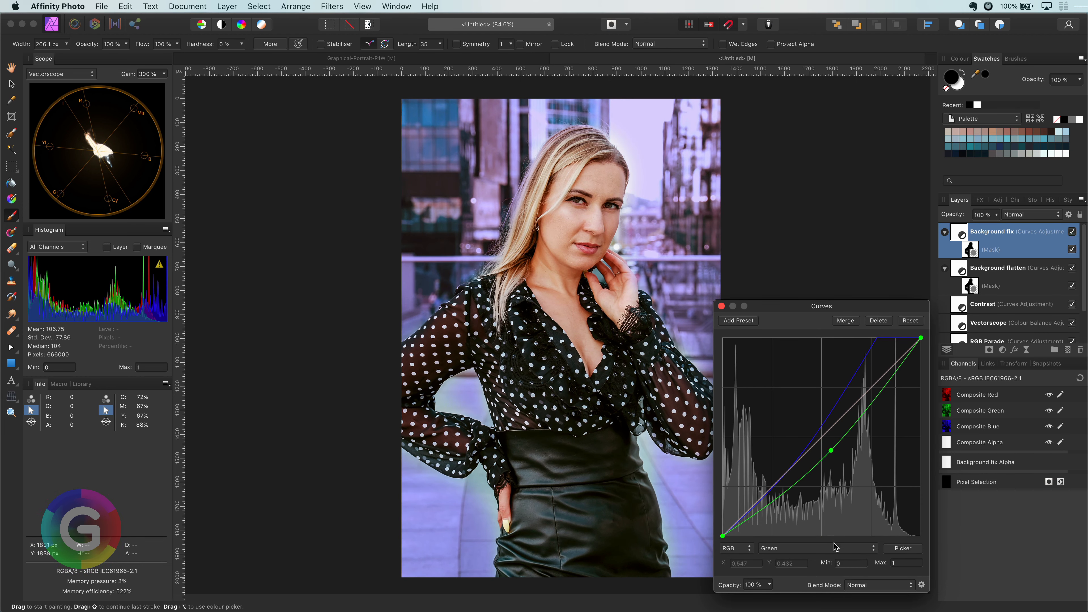
- Lower the Red curve's white point in Background fix to output 0.847
{"action": "left_click", "coordinate": [816, 548]}
{"action": "left_click", "coordinate": [814, 539]}
{"action": "left_click_drag", "start_coordinate": [920, 337], "coordinate": [920, 367]}
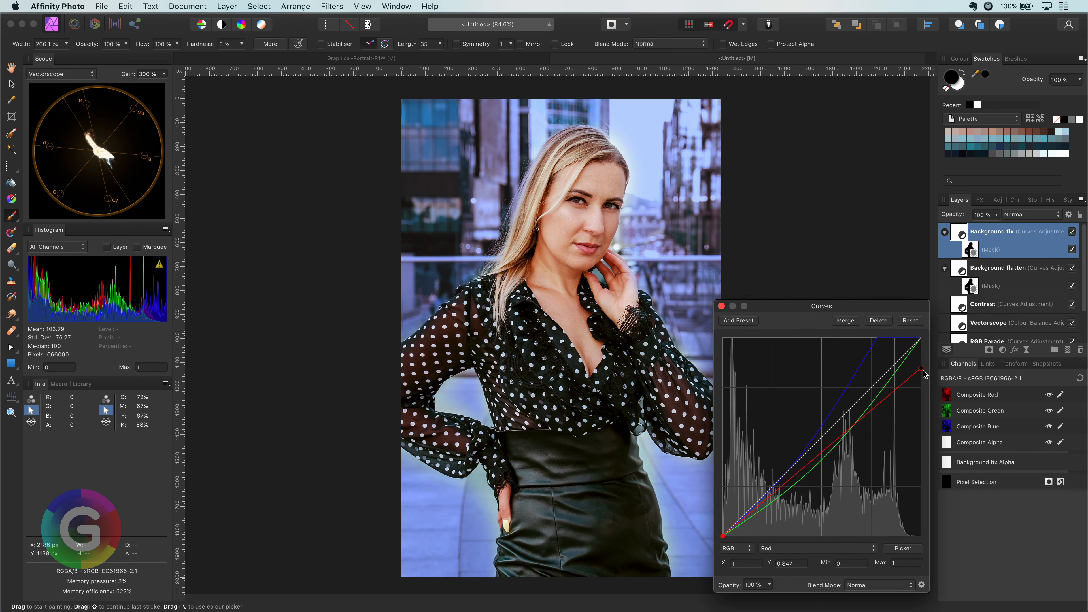
- Set the Background fix blend mode to Soft Light and compare the background with and without the adjustment
{"action": "left_click", "coordinate": [1021, 218]}
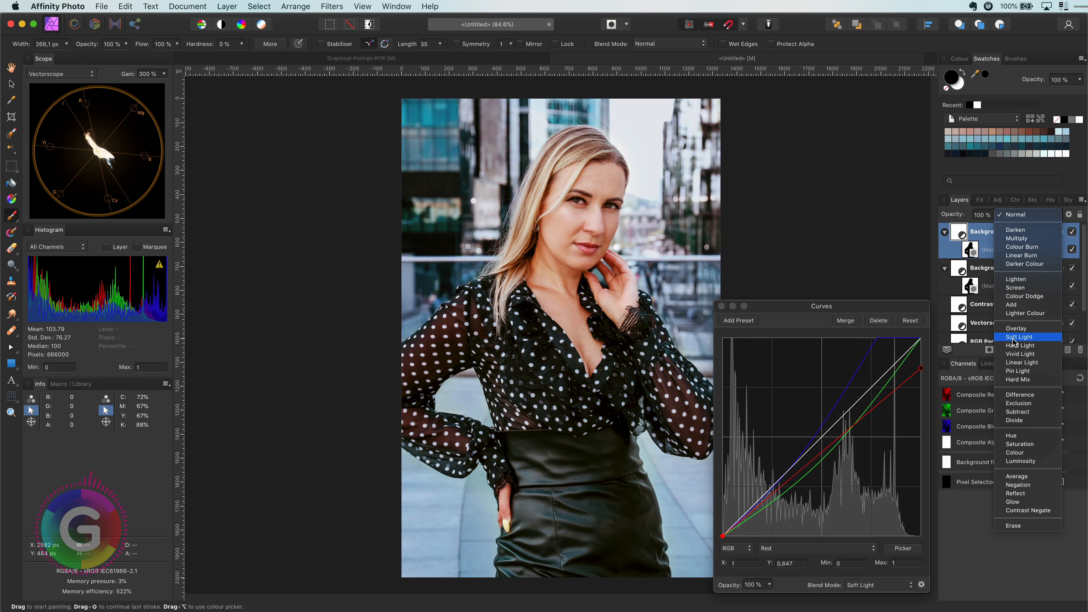
{"action": "left_click", "coordinate": [1014, 339]}
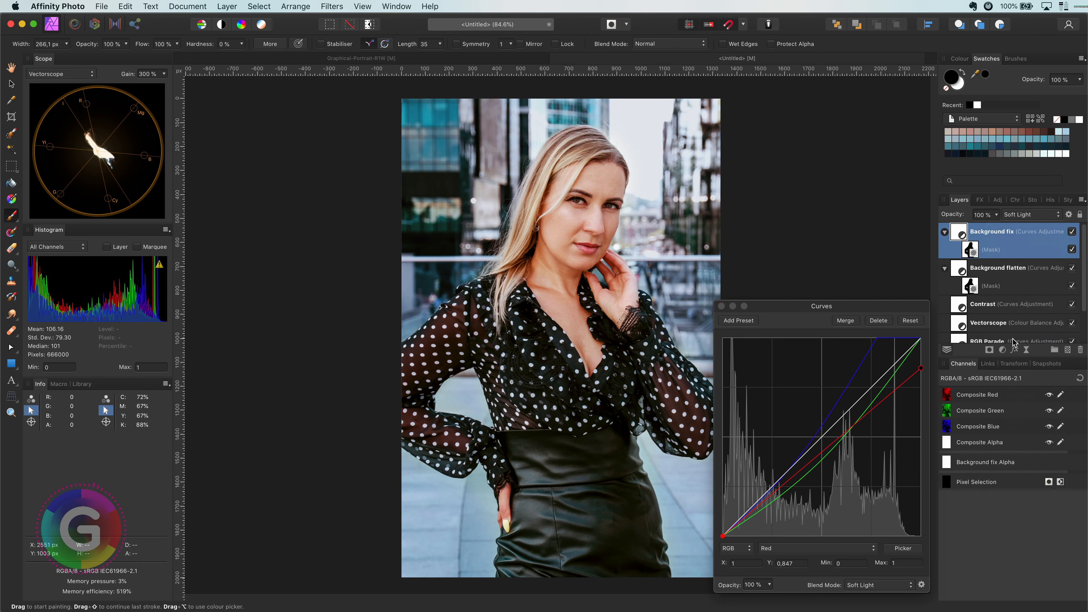
{"action": "left_click", "coordinate": [1072, 232]}
{"action": "left_click", "coordinate": [1072, 232]}
{"action": "left_click", "coordinate": [1071, 231]}
{"action": "left_click", "coordinate": [1072, 232]}
- Raise the Background fix Red white point slightly, then ease the Blue white point outward and lower the Blue midtones at input 0.466, output 0.348
{"action": "left_click_drag", "start_coordinate": [920, 369], "coordinate": [939, 352]}
{"action": "left_click", "coordinate": [821, 548]}
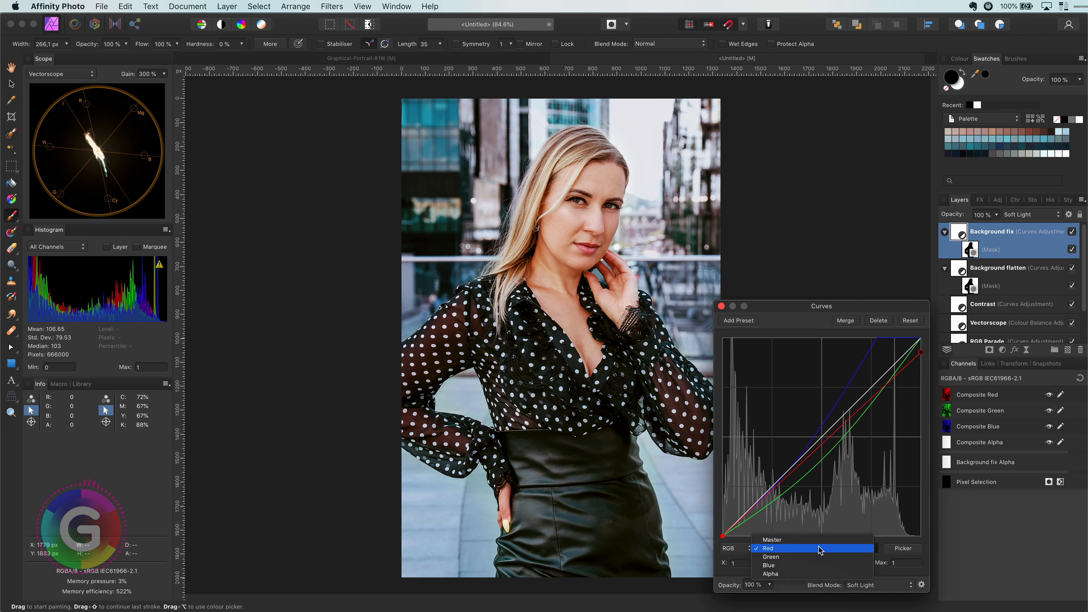
{"action": "left_click", "coordinate": [819, 565]}
{"action": "left_click_drag", "start_coordinate": [877, 338], "coordinate": [889, 339]}
{"action": "left_click_drag", "start_coordinate": [800, 454], "coordinate": [815, 468]}
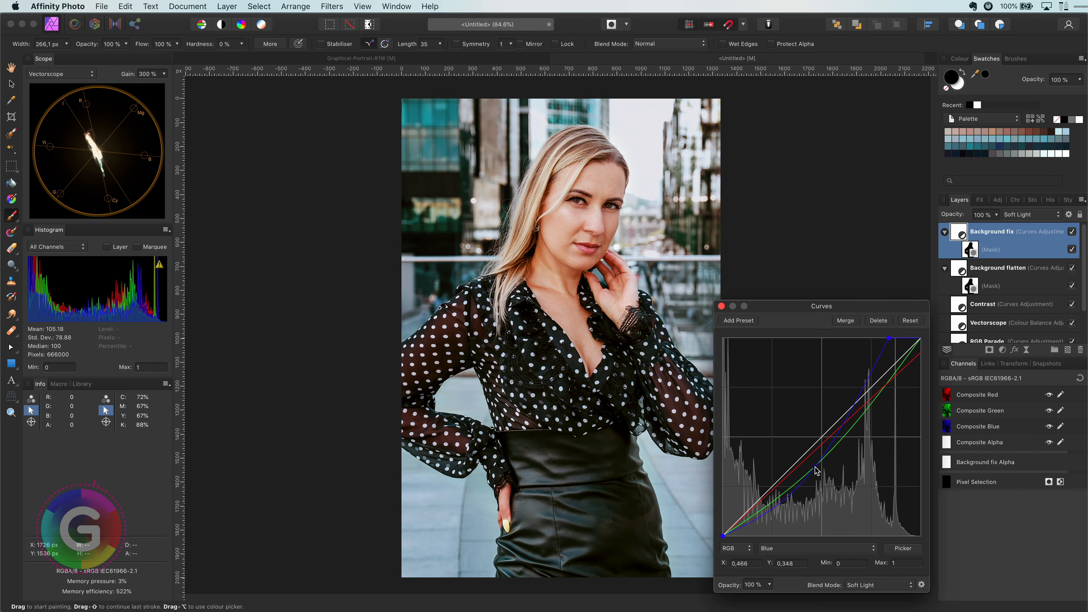
{"action": "left_click", "coordinate": [721, 306]}
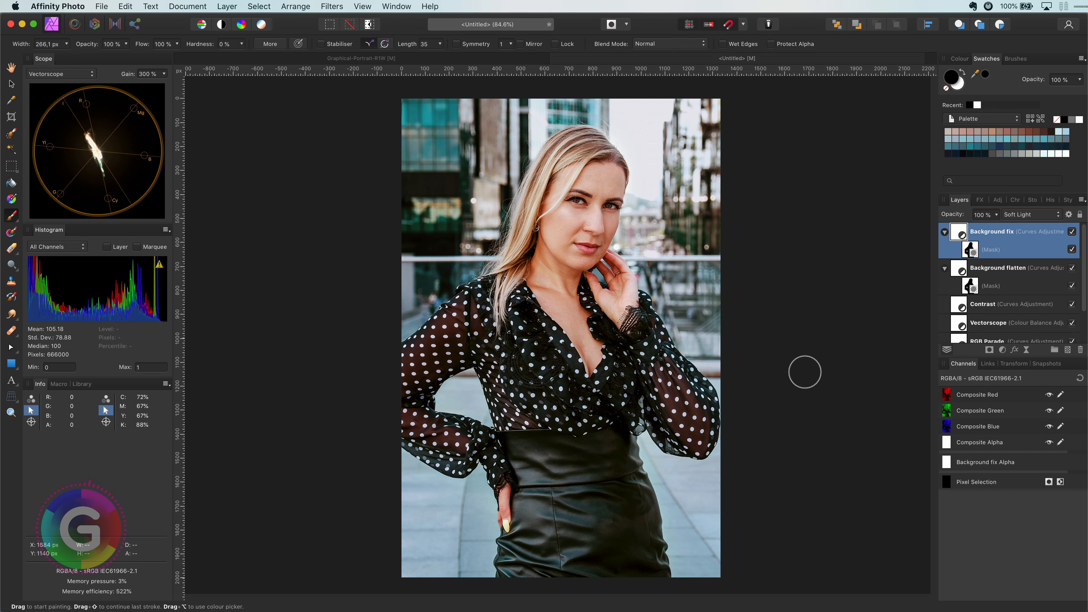
- Set the Background fix opacity to 69% and examine the portrait up close
{"action": "key", "text": "1"}
{"action": "key", "text": "7"}
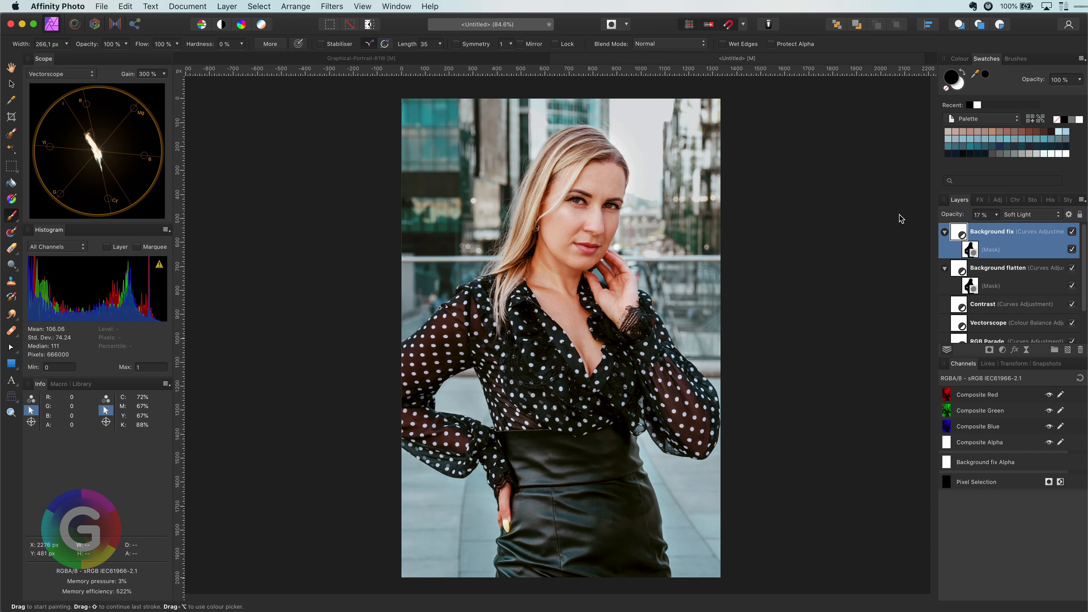
{"action": "key", "text": "6"}
{"action": "key", "text": "9"}
{"action": "scroll", "coordinate": [559, 263], "scroll_direction": "up", "scroll_amount": 3}
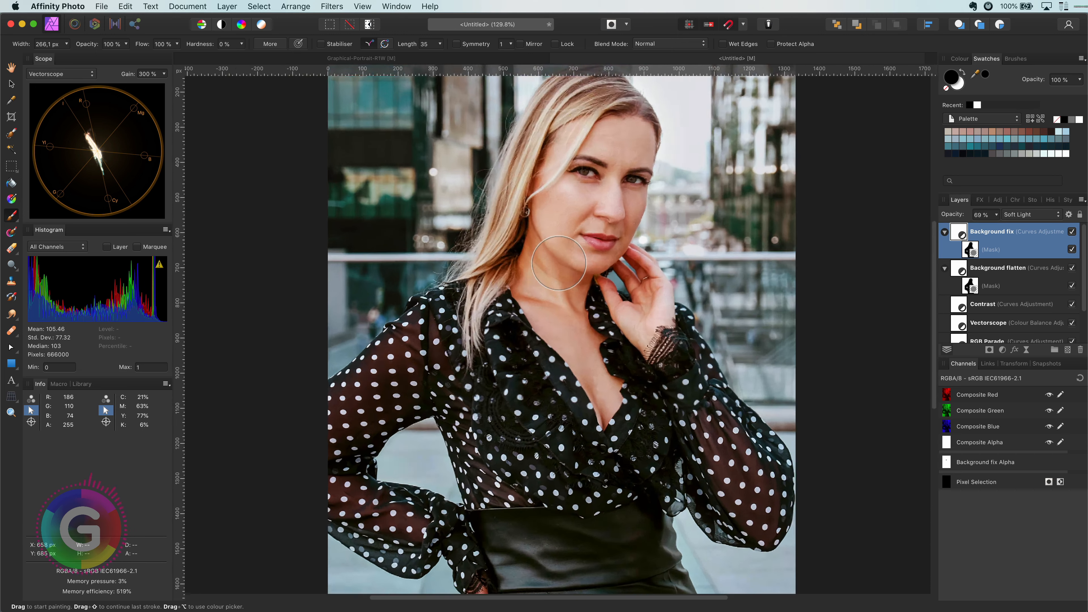
{"action": "scroll", "coordinate": [559, 263], "scroll_direction": "up", "scroll_amount": 4}
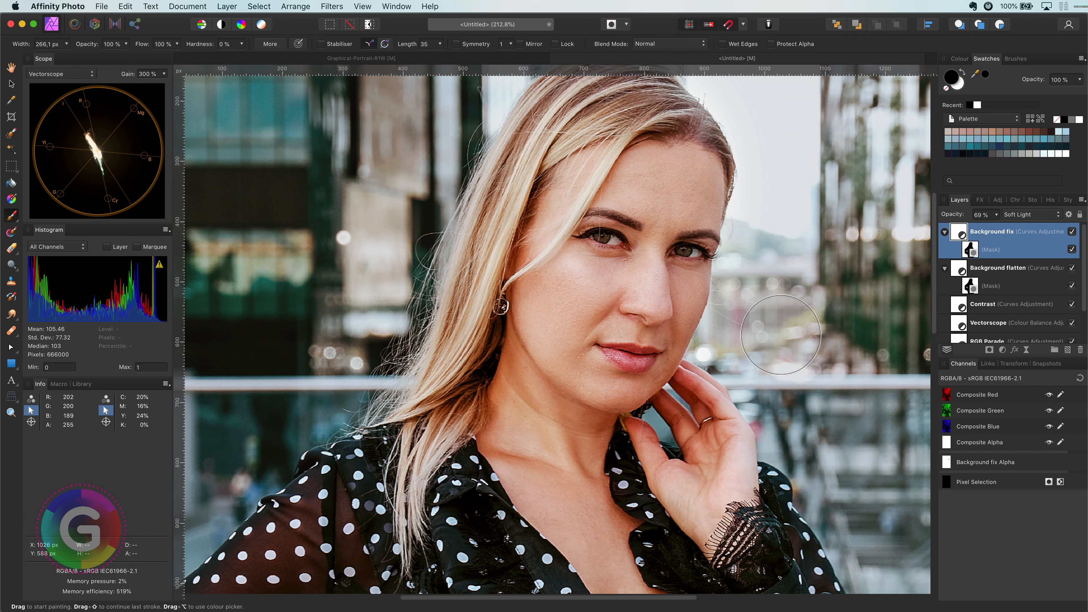
{"action": "key", "text": "super+z"}
- Reduce the brush width to 61.6 px and add a Channel Mixer adjustment above Background fix
{"action": "key", "text": "bracketleft"}
{"action": "key", "text": "bracketleft"}
{"action": "key", "text": "bracketleft"}
{"action": "key", "text": "bracketleft"}
{"action": "key", "text": "bracketleft"}
{"action": "key", "text": "bracketleft"}
{"action": "key", "text": "bracketleft"}
{"action": "key", "text": "bracketleft"}
{"action": "key", "text": "bracketleft"}
{"action": "left_click", "coordinate": [1003, 351]}
{"action": "left_click", "coordinate": [1036, 482]}
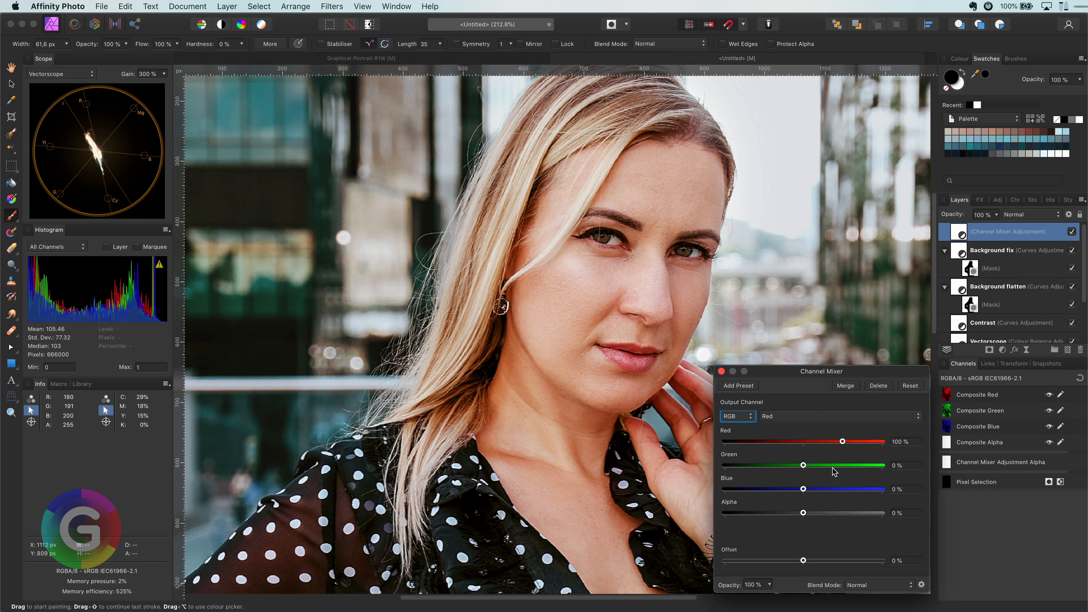
- In the Channel Mixer's Red output channel, set Green to 74% and Blue to -67%
{"action": "left_click_drag", "start_coordinate": [803, 489], "coordinate": [832, 465]}
{"action": "double_click", "coordinate": [818, 466]}
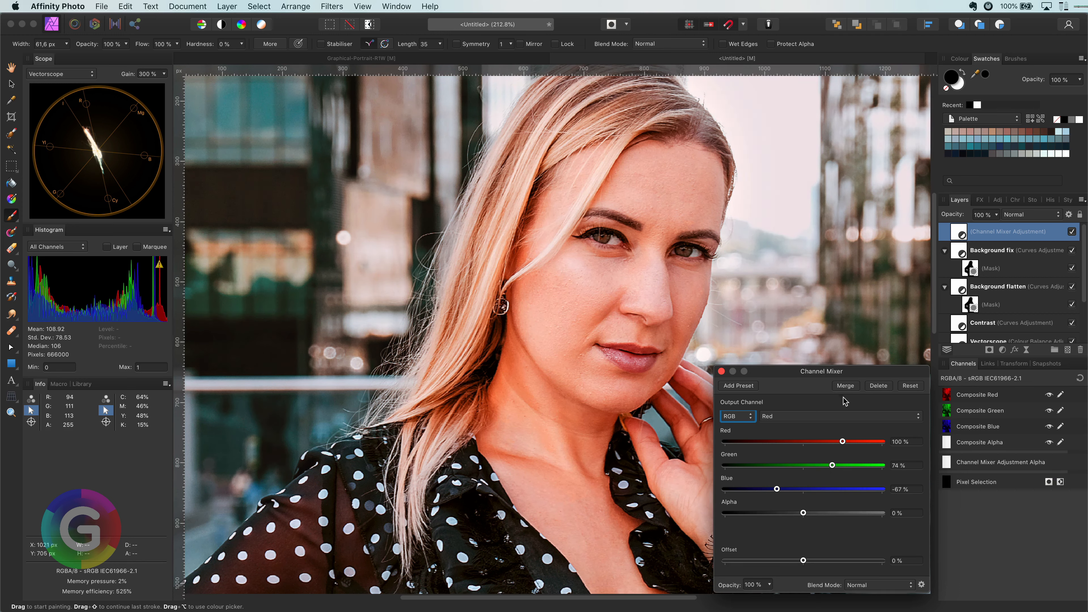
{"action": "left_click", "coordinate": [721, 371]}
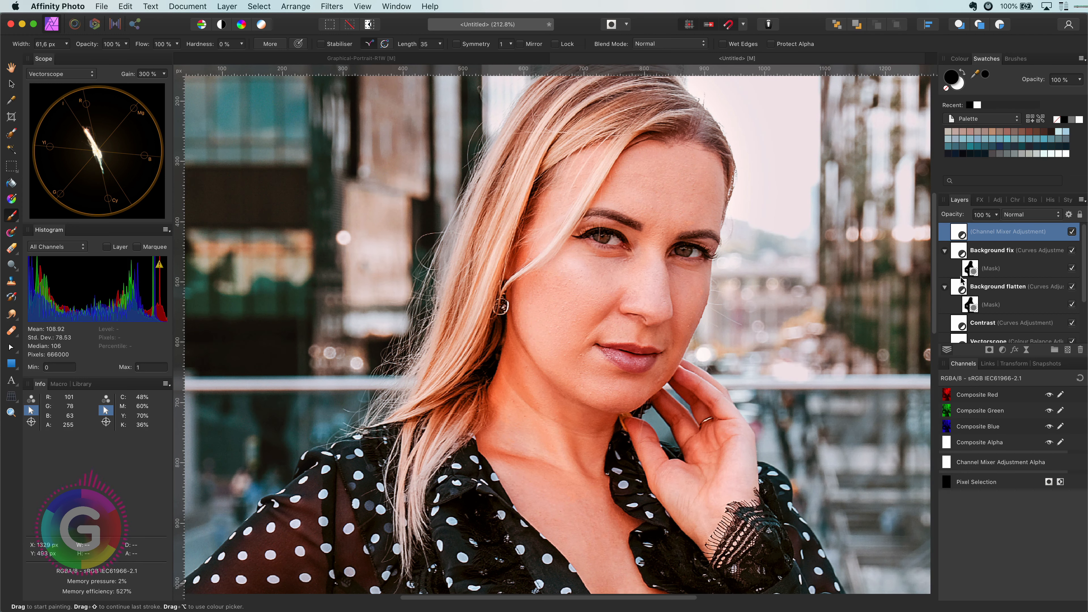
- Fade the Channel Mixer out towards the highlights by lowering the bright end of its underlying composition range to 0%
{"action": "left_click", "coordinate": [1067, 215]}
{"action": "left_click_drag", "start_coordinate": [928, 157], "coordinate": [936, 332]}
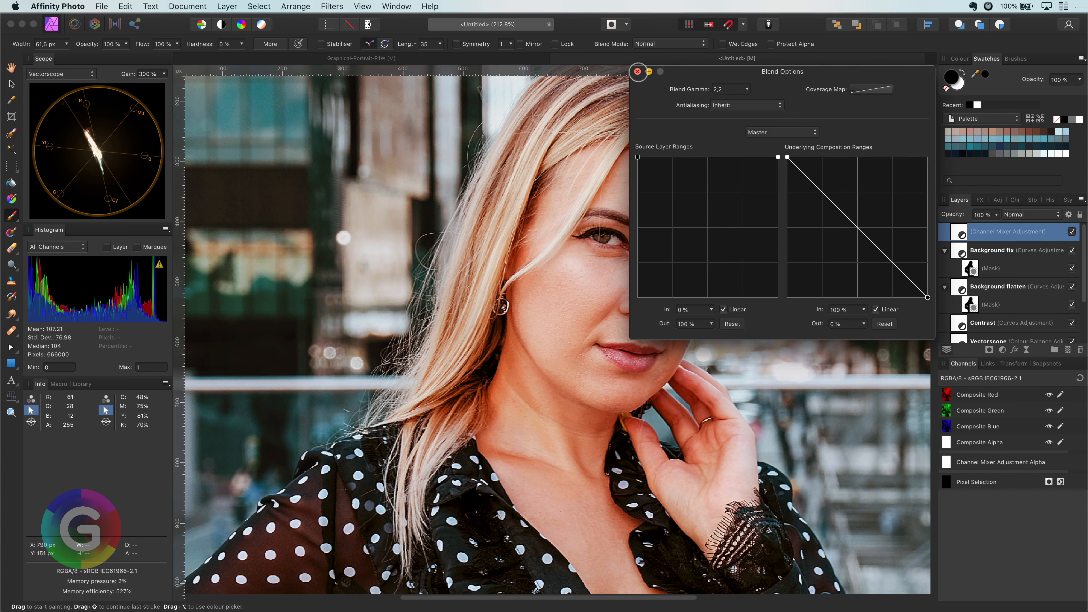
{"action": "left_click", "coordinate": [637, 72]}
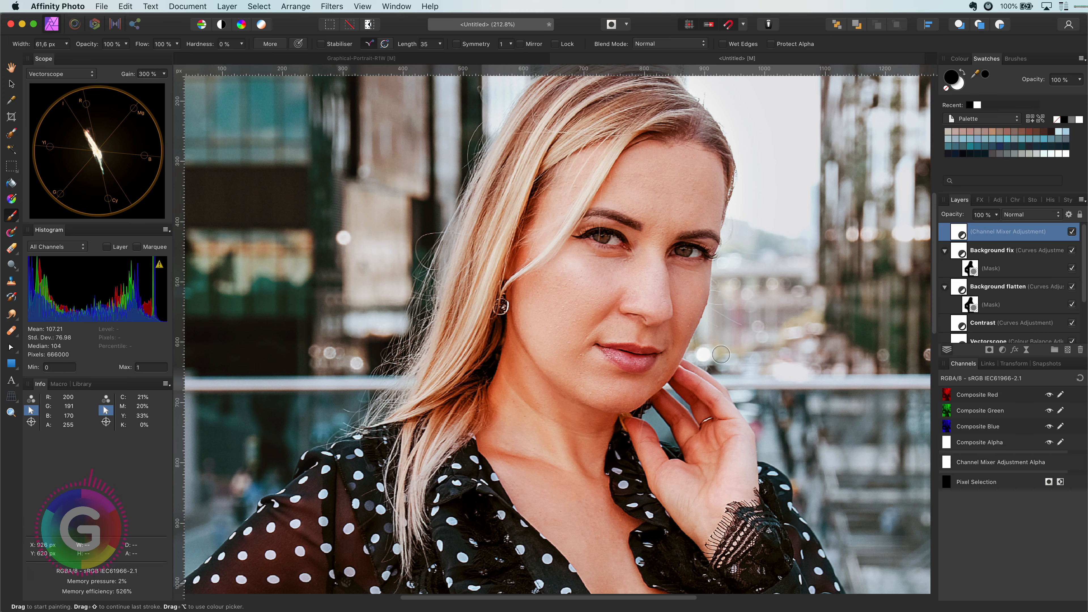
- Invert the Channel Mixer adjustment's mask to hide its effect and set its blend mode to Multiply
{"action": "key", "text": "super+i"}
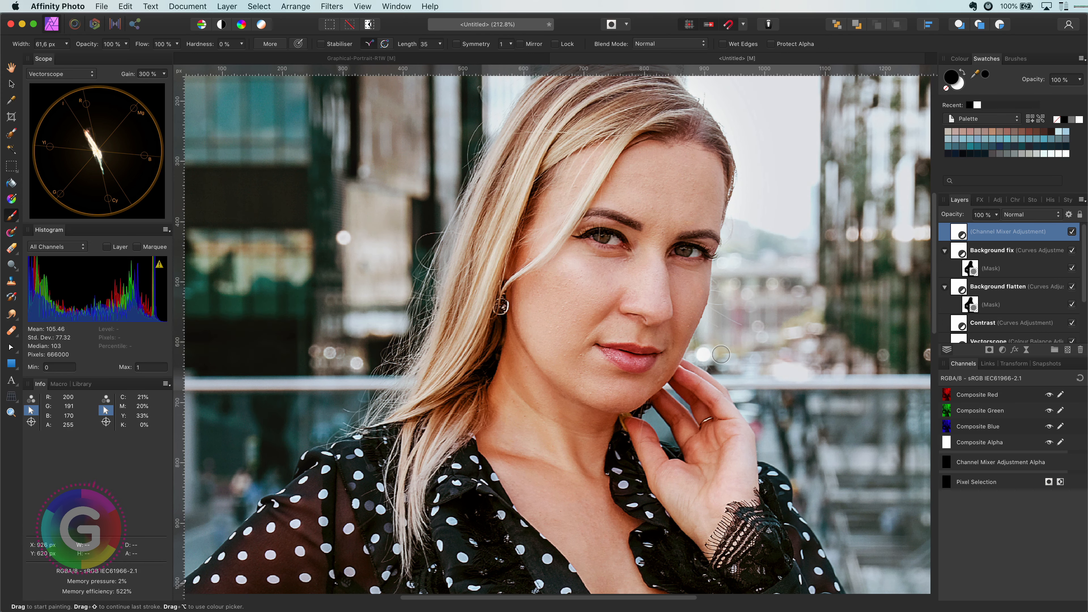
{"action": "scroll", "coordinate": [638, 359], "scroll_direction": "up", "scroll_amount": 5}
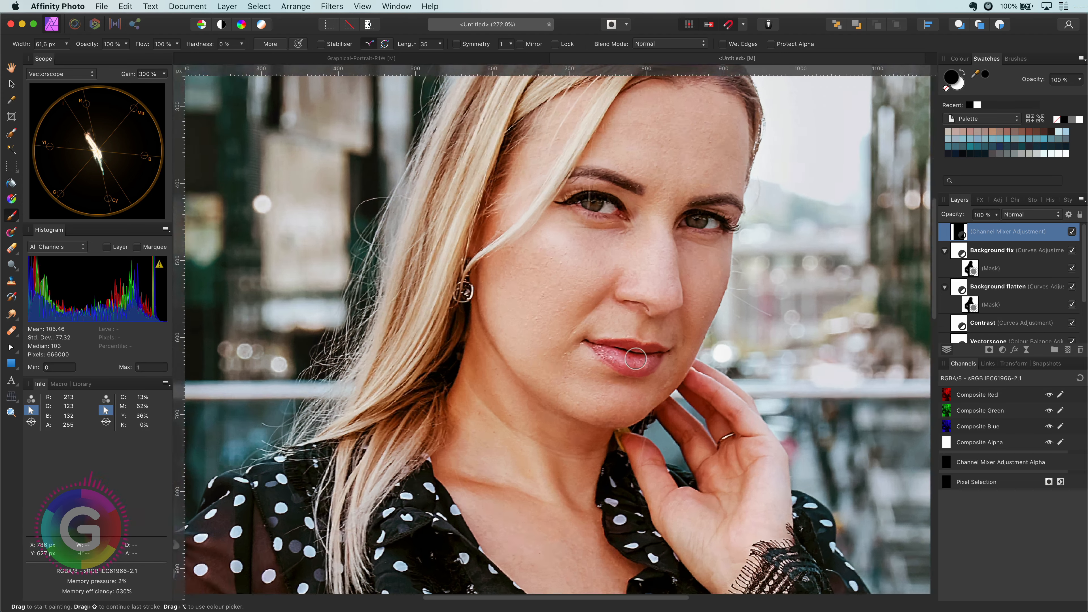
{"action": "scroll", "coordinate": [636, 359], "scroll_direction": "down", "scroll_amount": 1}
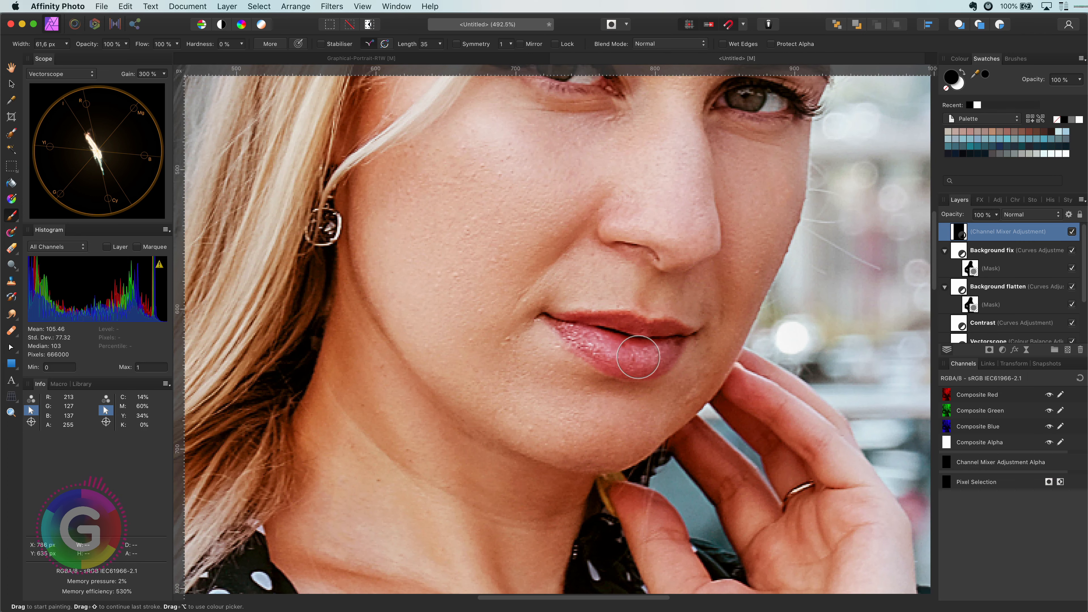
{"action": "key", "text": "v"}
{"action": "left_click", "coordinate": [1030, 215]}
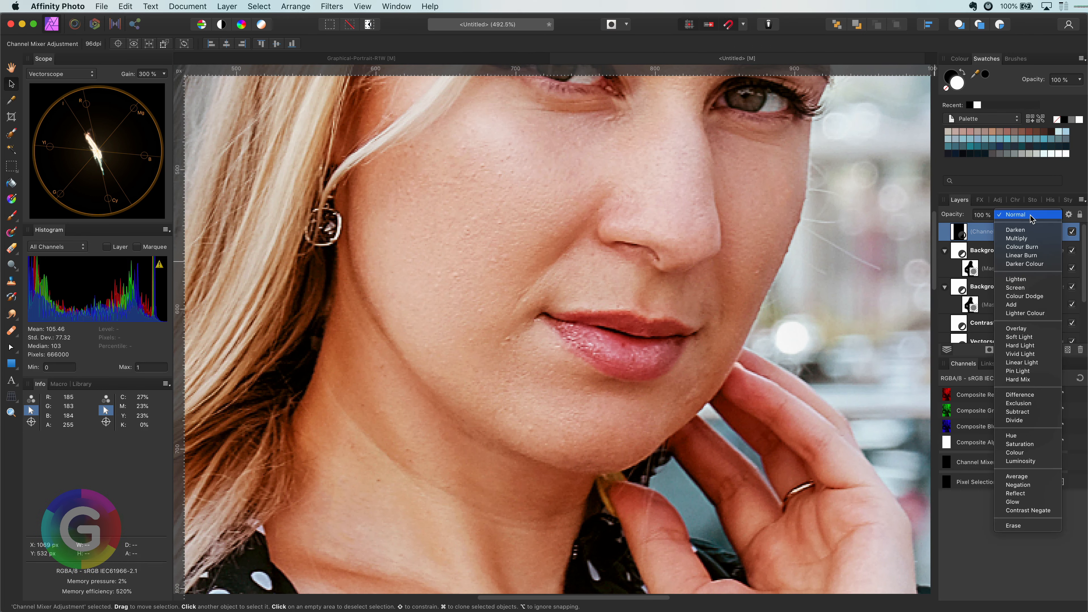
{"action": "left_click", "coordinate": [1031, 239]}
- Paint the lips into the Channel Mixer's mask with a 27.3 px white brush and compare the result with the adjustment hidden
{"action": "key", "text": "b"}
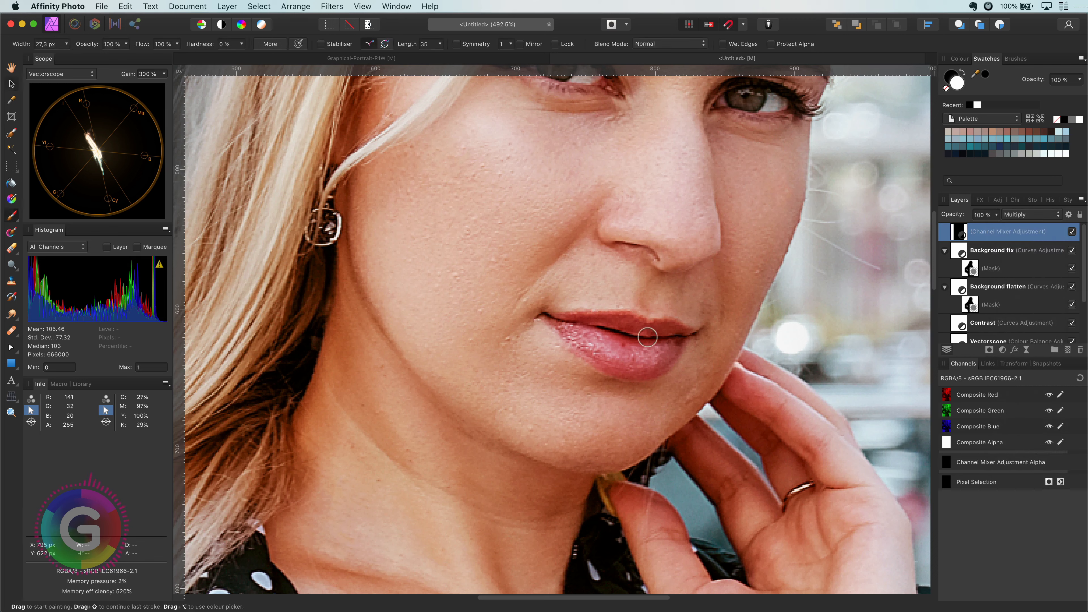
{"action": "mouse_move", "coordinate": [655, 336]}
{"action": "left_mouse_down"}
{"action": "mouse_move", "coordinate": [589, 323]}
{"action": "mouse_move", "coordinate": [641, 362]}
{"action": "mouse_move", "coordinate": [635, 348]}
{"action": "mouse_move", "coordinate": [685, 333]}
{"action": "mouse_move", "coordinate": [600, 348]}
{"action": "mouse_move", "coordinate": [547, 320]}
{"action": "mouse_move", "coordinate": [623, 349]}
{"action": "left_mouse_up"}
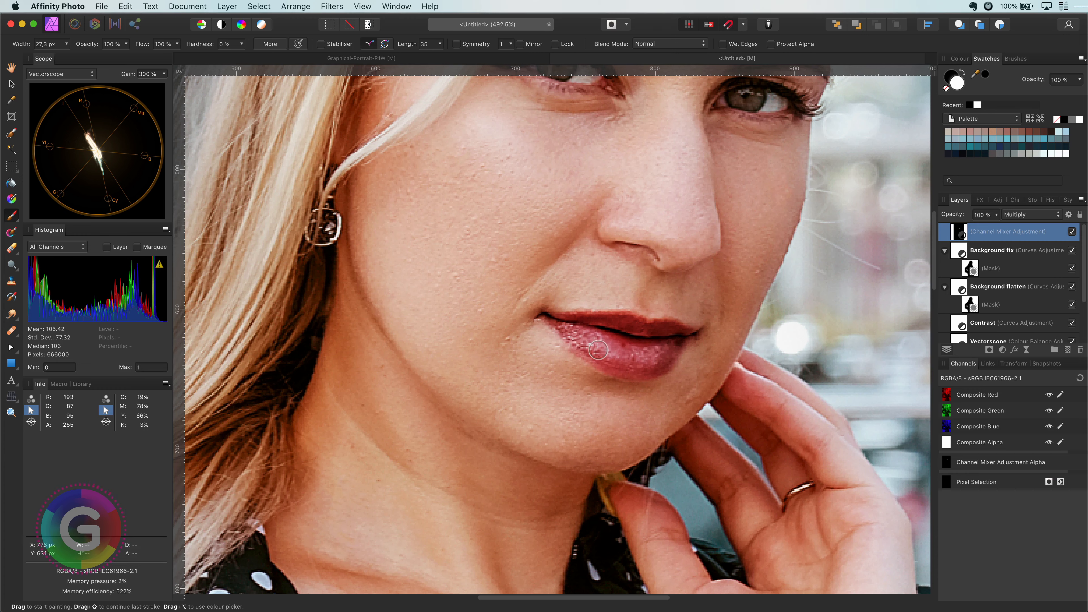
{"action": "scroll", "coordinate": [620, 341], "scroll_direction": "down", "scroll_amount": 5}
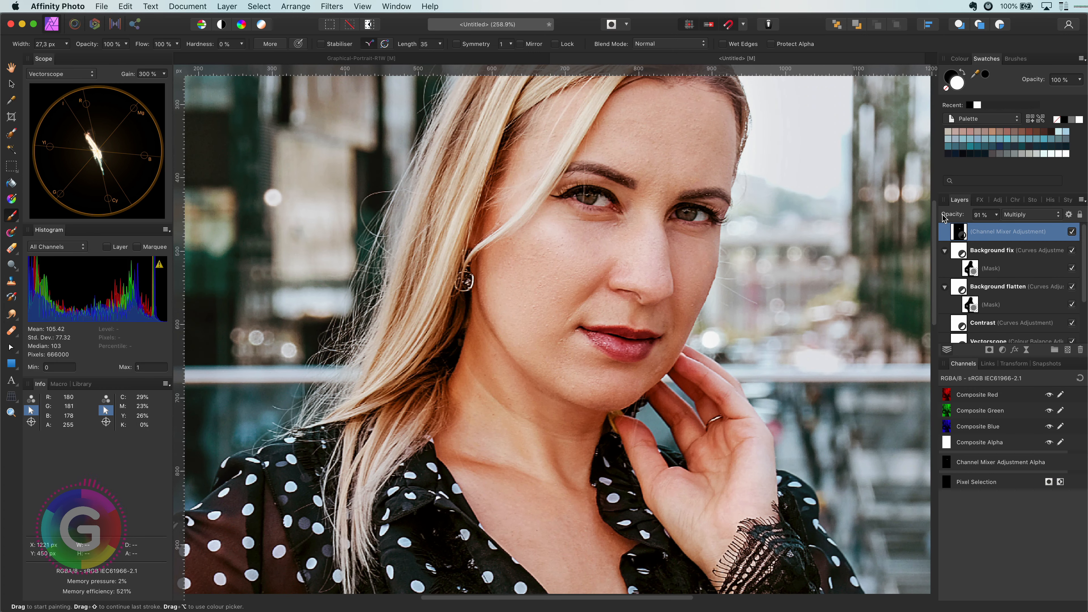
{"action": "scroll", "coordinate": [623, 347], "scroll_direction": "up", "scroll_amount": 5}
{"action": "left_click", "coordinate": [1072, 232]}
{"action": "left_click", "coordinate": [1072, 232]}
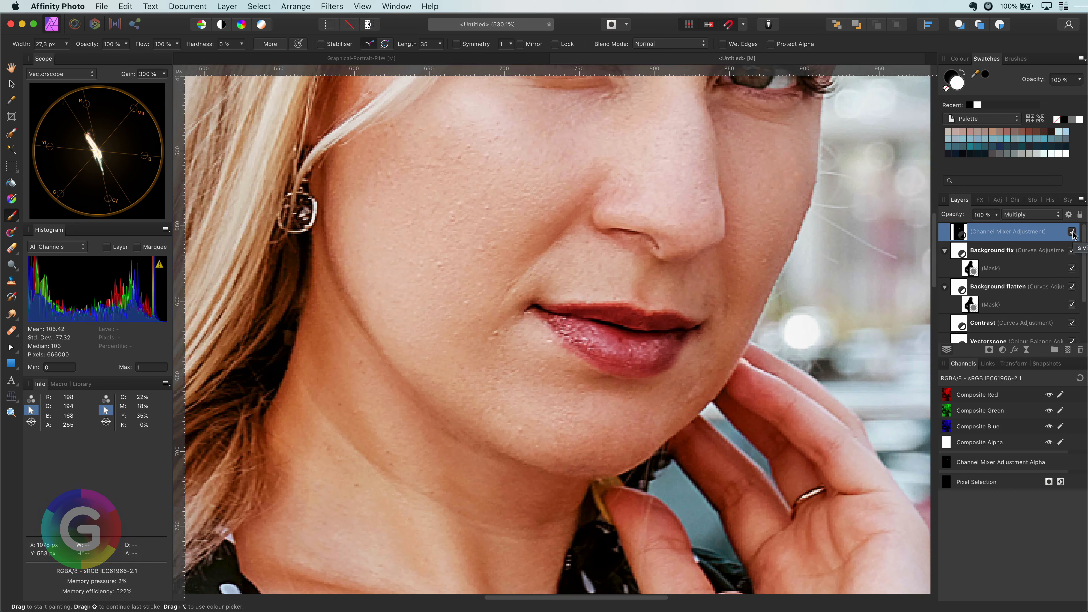
- In the Channel Mixer's Red output channel, set Green to 103% and fine-tune Blue for the lips
{"action": "double_click", "coordinate": [959, 233]}
{"action": "left_click_drag", "start_coordinate": [832, 465], "coordinate": [844, 466]}
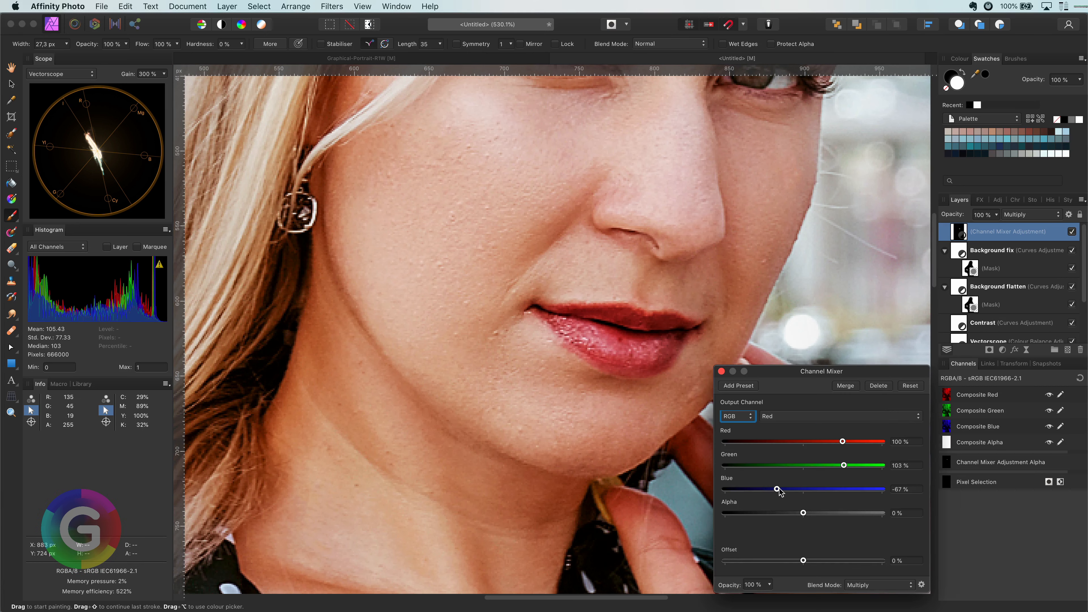
{"action": "left_click_drag", "start_coordinate": [784, 490], "coordinate": [783, 489]}
{"action": "left_click", "coordinate": [721, 371]}
{"action": "scroll", "coordinate": [829, 447], "scroll_direction": "down", "scroll_amount": 10}
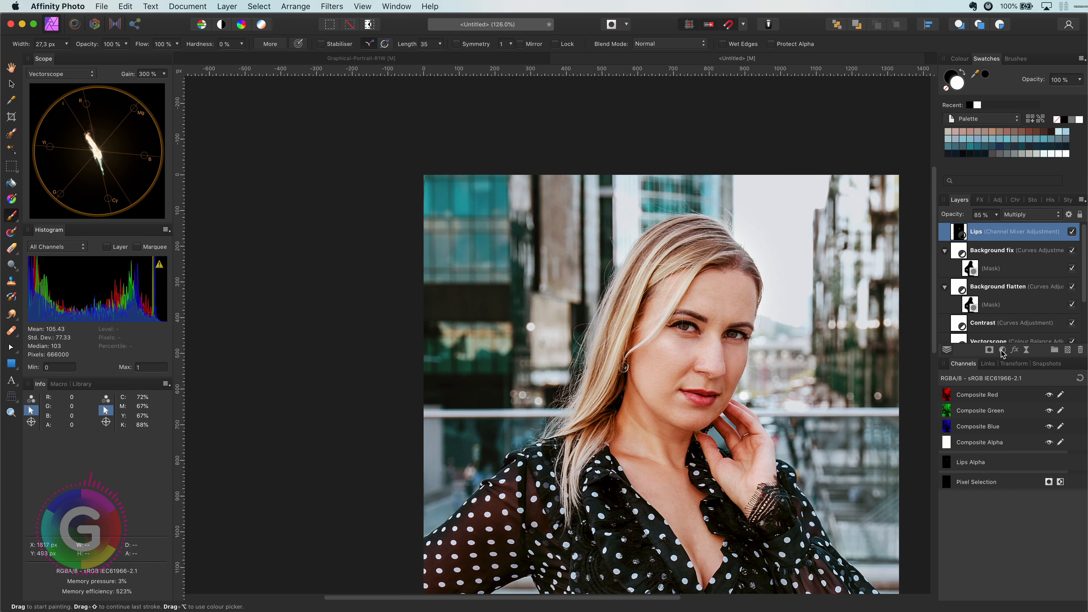
- Add a Curves adjustment above Lips and name it Hair Shadows
{"action": "left_click", "coordinate": [1002, 350]}
{"action": "left_click", "coordinate": [1037, 476]}
{"action": "double_click", "coordinate": [1006, 232]}
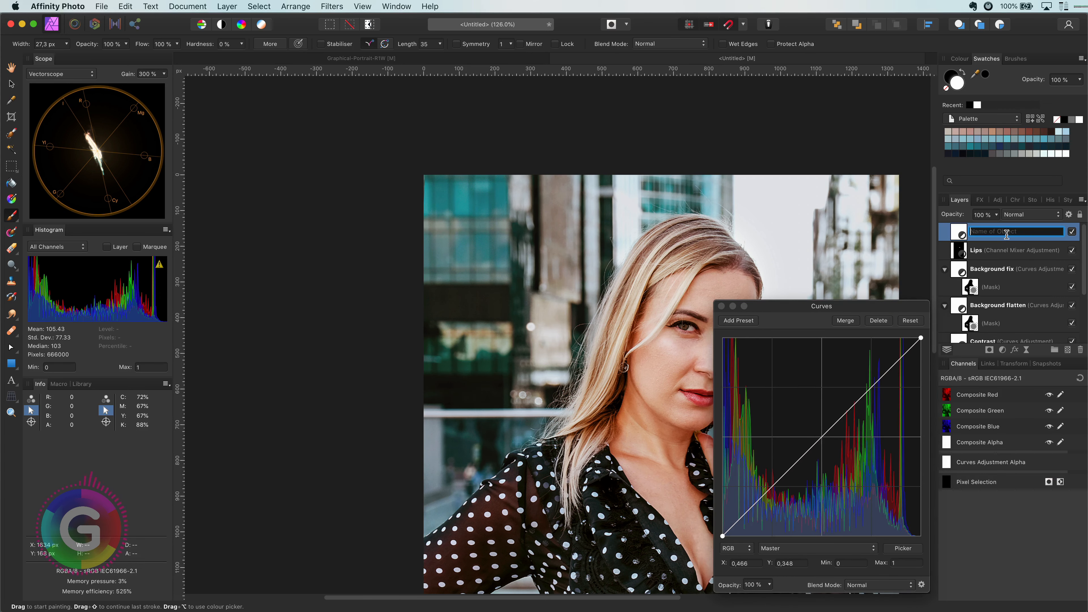
{"action": "type", "text": "Hair Shadows"}
{"action": "key", "text": "Return"}
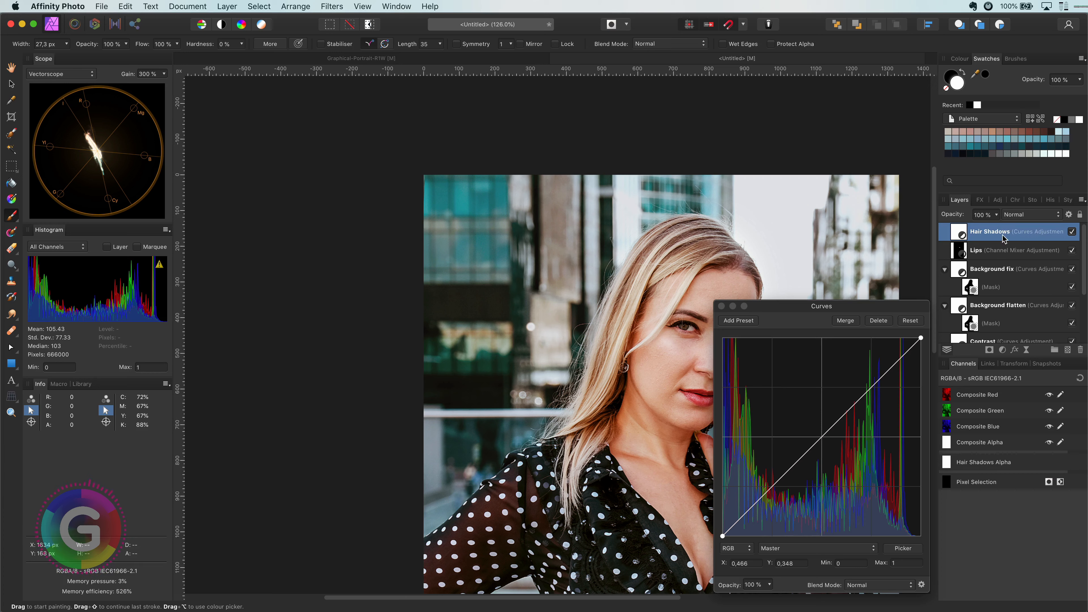
- Darken the Hair Shadows curve with a point at about X 0.263, Y 0.162 and invert the adjustment's mask
{"action": "mouse_move", "coordinate": [776, 484]}
{"action": "left_mouse_down"}
{"action": "mouse_move", "coordinate": [774, 514]}
{"action": "mouse_move", "coordinate": [777, 502]}
{"action": "left_mouse_up"}
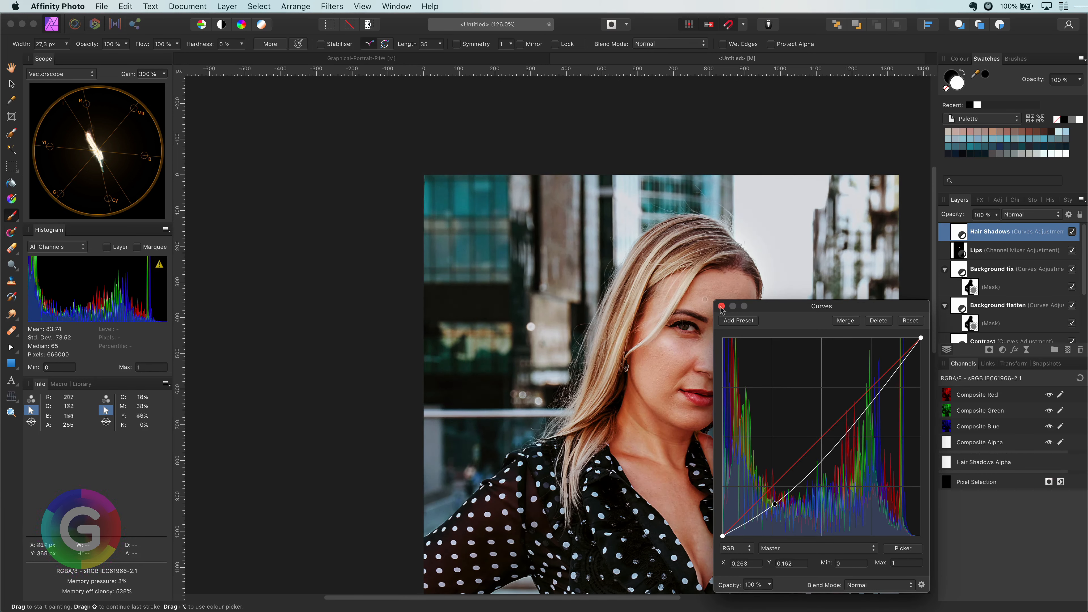
{"action": "left_click", "coordinate": [721, 306]}
{"action": "key", "text": "super+i"}
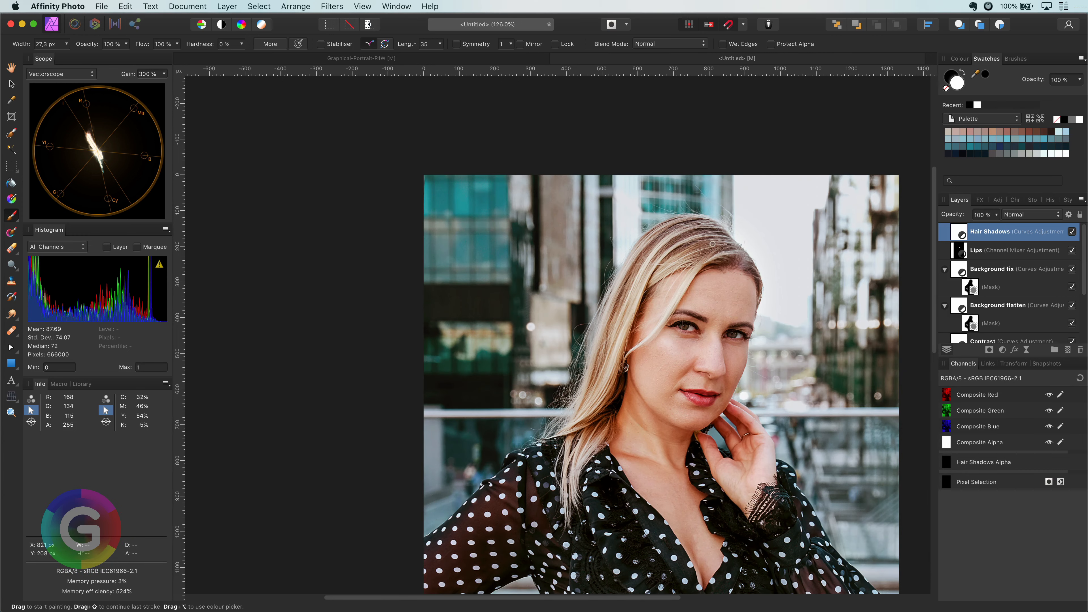
- Paint the hair from the crown down to the ear into the Hair Shadows mask with a brush about 145 px wide at 25% flow
{"action": "scroll", "coordinate": [695, 270], "scroll_direction": "up", "scroll_amount": 5}
{"action": "key", "text": "b"}
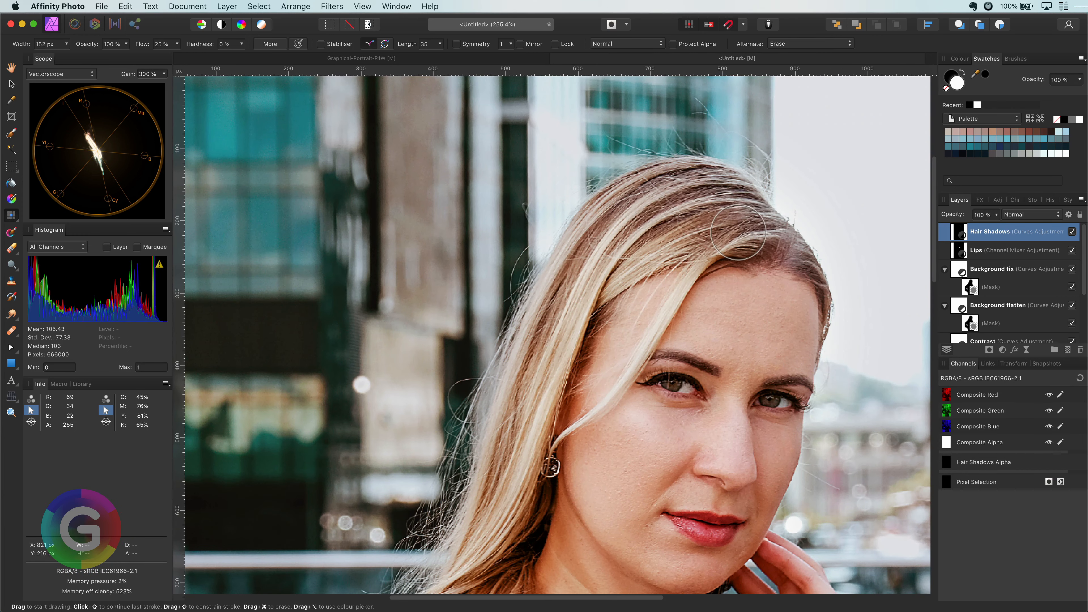
{"action": "scroll", "coordinate": [738, 232], "scroll_direction": "down", "scroll_amount": 5}
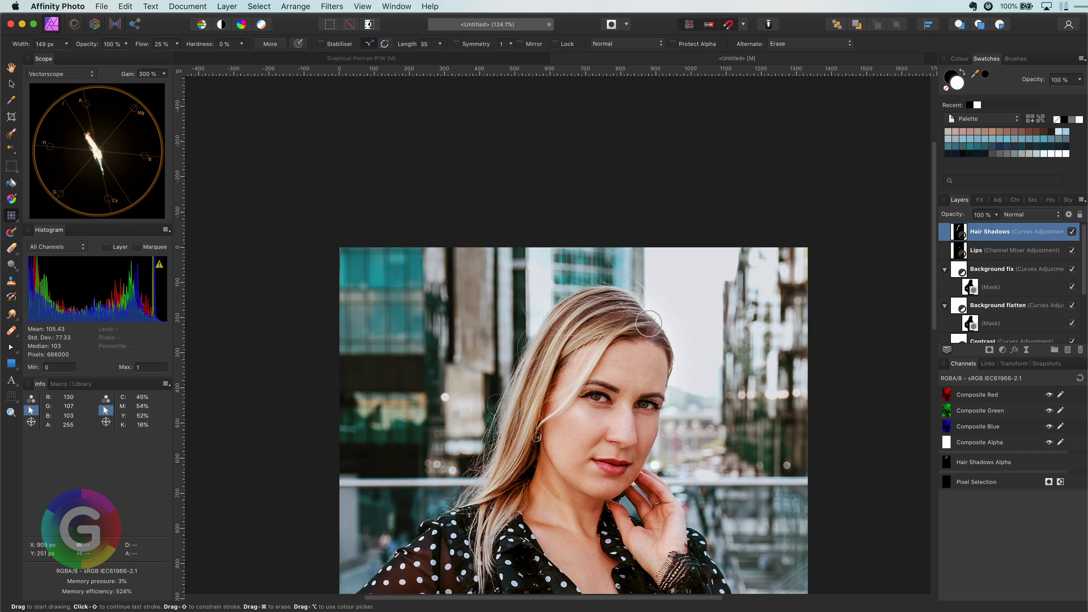
{"action": "mouse_move", "coordinate": [648, 323]}
{"action": "left_mouse_down"}
{"action": "mouse_move", "coordinate": [588, 312]}
{"action": "mouse_move", "coordinate": [523, 366]}
{"action": "mouse_move", "coordinate": [536, 394]}
{"action": "mouse_move", "coordinate": [487, 539]}
{"action": "mouse_move", "coordinate": [531, 423]}
{"action": "left_mouse_up"}
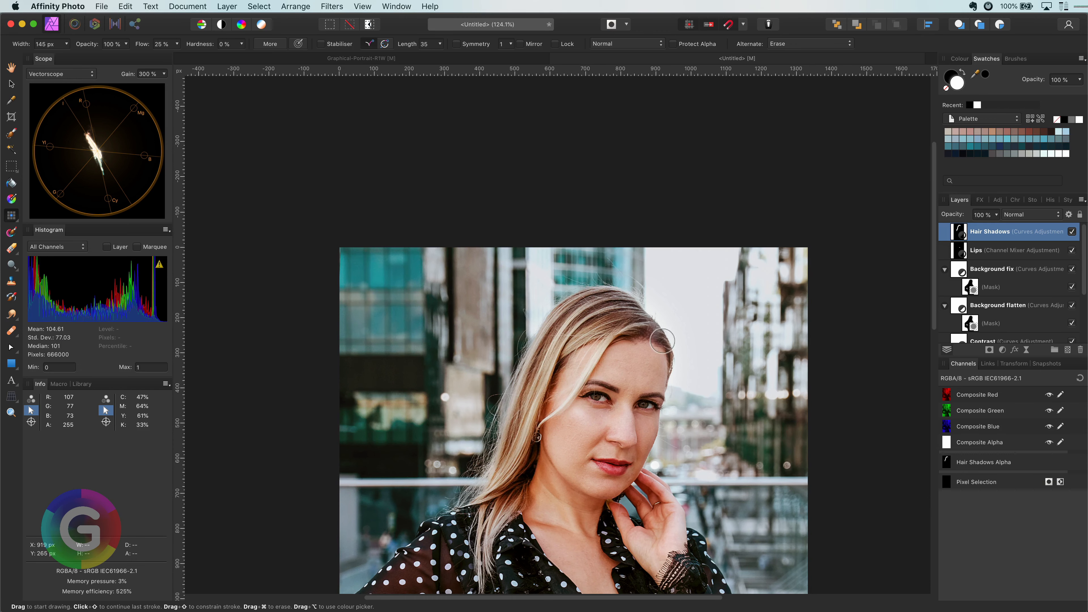
- Reduce the brush width to 42 px and paint the darker hair strands between the hairline and the ear into the Hair Shadows mask
{"action": "scroll", "coordinate": [661, 341], "scroll_direction": "up", "scroll_amount": 9}
{"action": "key", "text": "bracketleft"}
{"action": "key", "text": "bracketleft"}
{"action": "key", "text": "bracketleft"}
{"action": "key", "text": "bracketleft"}
{"action": "key", "text": "bracketleft"}
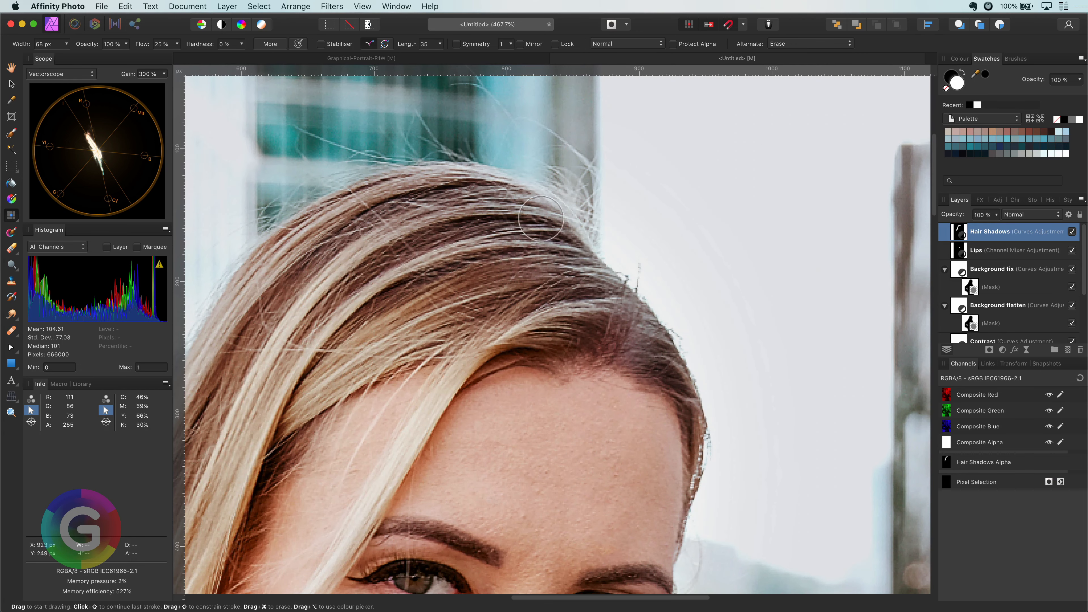
{"action": "scroll", "coordinate": [541, 218], "scroll_direction": "down", "scroll_amount": 8}
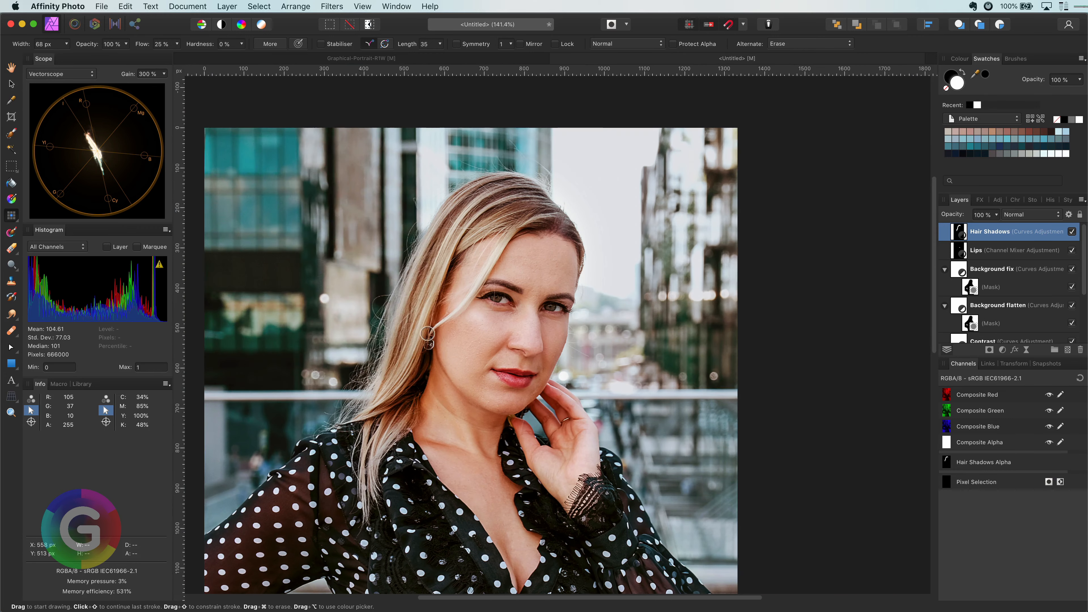
{"action": "key", "text": "bracketleft"}
{"action": "left_click_drag", "start_coordinate": [513, 229], "coordinate": [432, 332]}
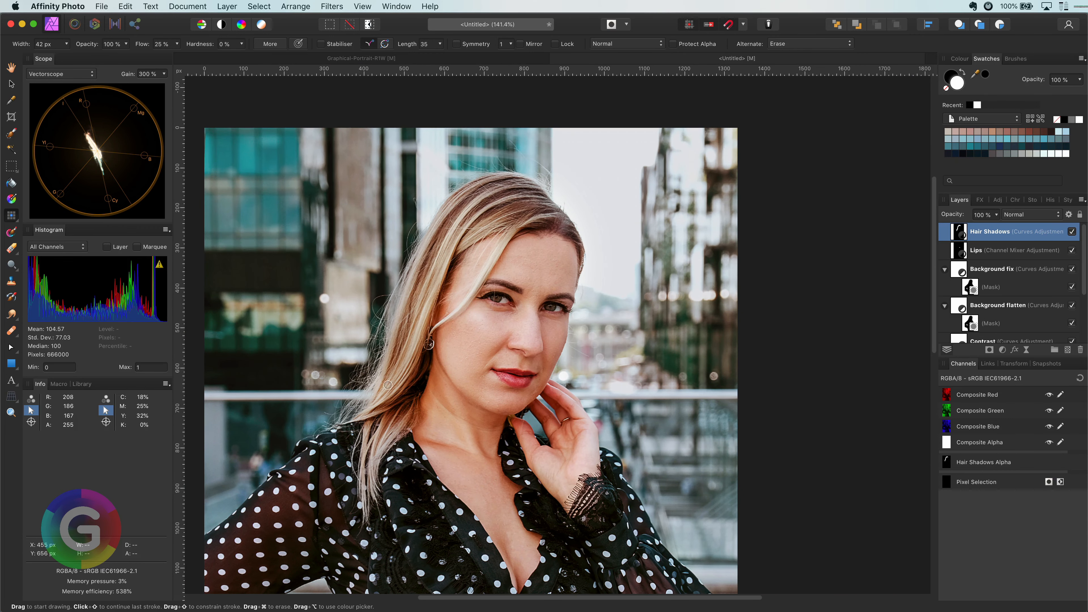
- Fade Hair Shadows out towards the highlights by lowering the bright end of its underlying composition range to 0%, and compare it on and off
{"action": "left_click", "coordinate": [1068, 215]}
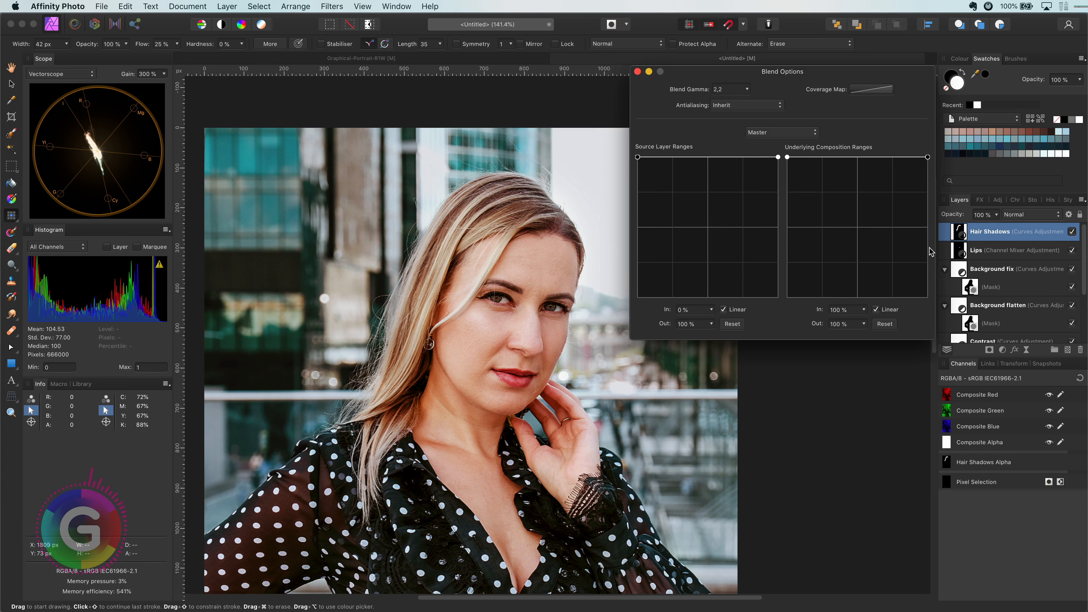
{"action": "left_click_drag", "start_coordinate": [927, 157], "coordinate": [934, 334]}
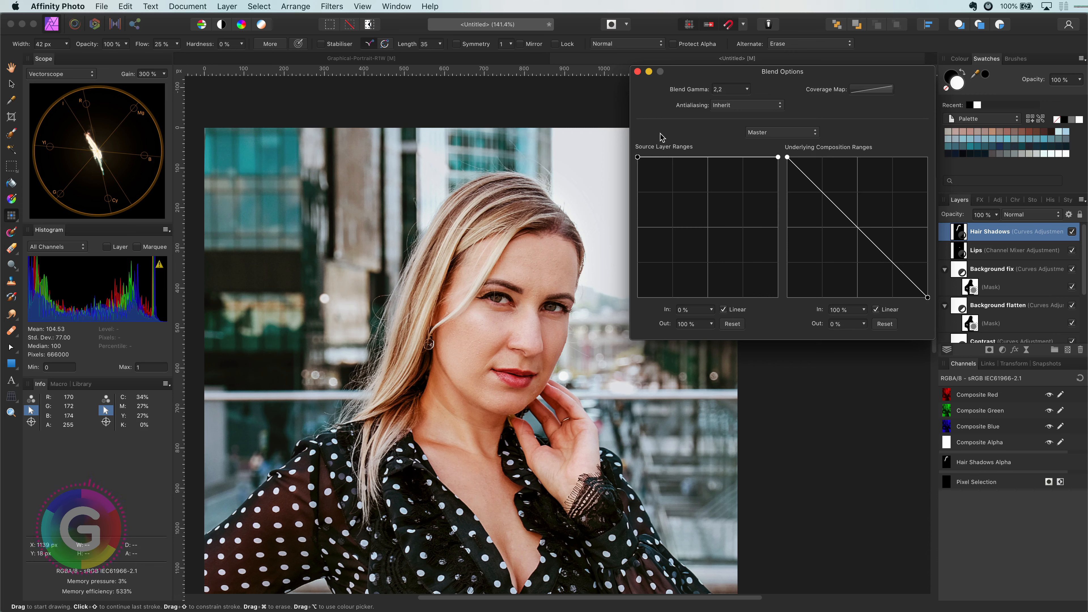
{"action": "left_click", "coordinate": [636, 72]}
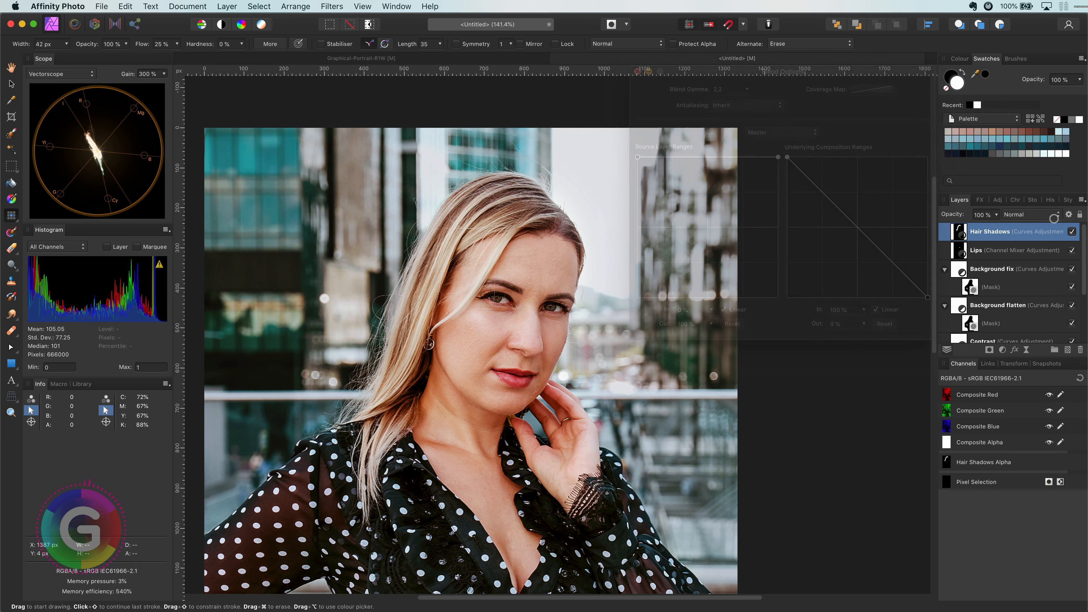
{"action": "left_click", "coordinate": [1071, 232]}
{"action": "left_click", "coordinate": [1072, 232]}
{"action": "left_click", "coordinate": [1072, 231]}
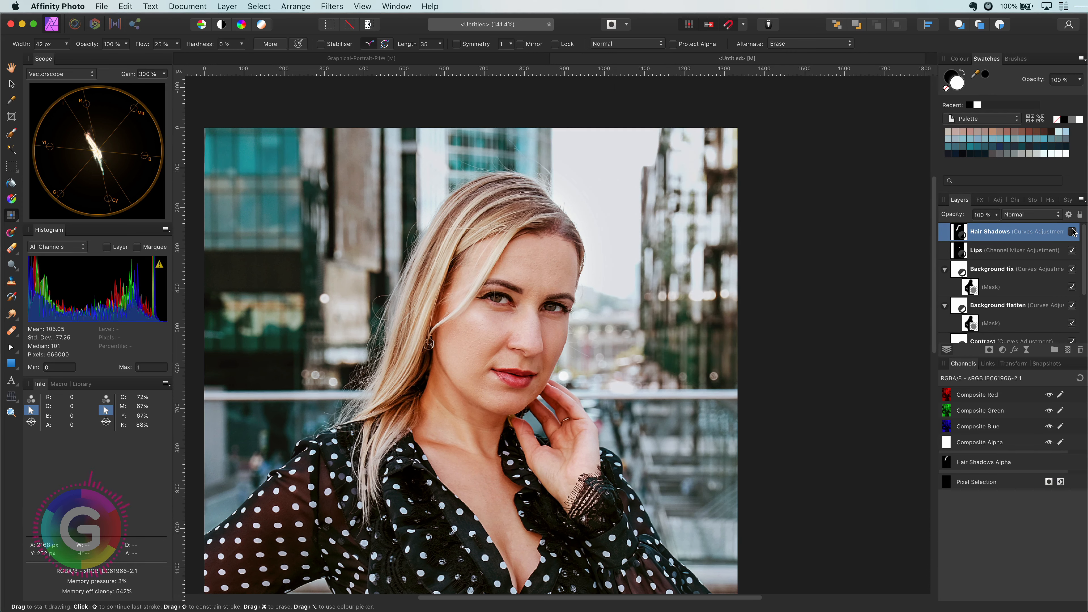
{"action": "left_click", "coordinate": [1072, 231]}
- Add another Curves adjustment above Hair Shadows and name it Hair Highligths
{"action": "left_click", "coordinate": [1002, 350]}
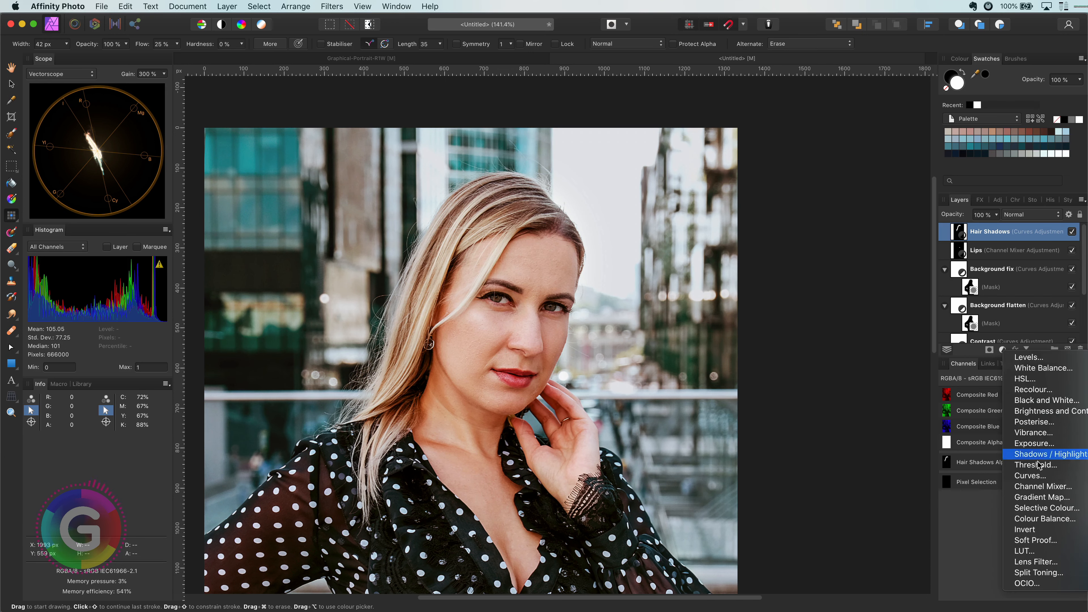
{"action": "left_click", "coordinate": [1019, 382]}
{"action": "type", "text": "Hair Highligths"}
{"action": "key", "text": "Return"}
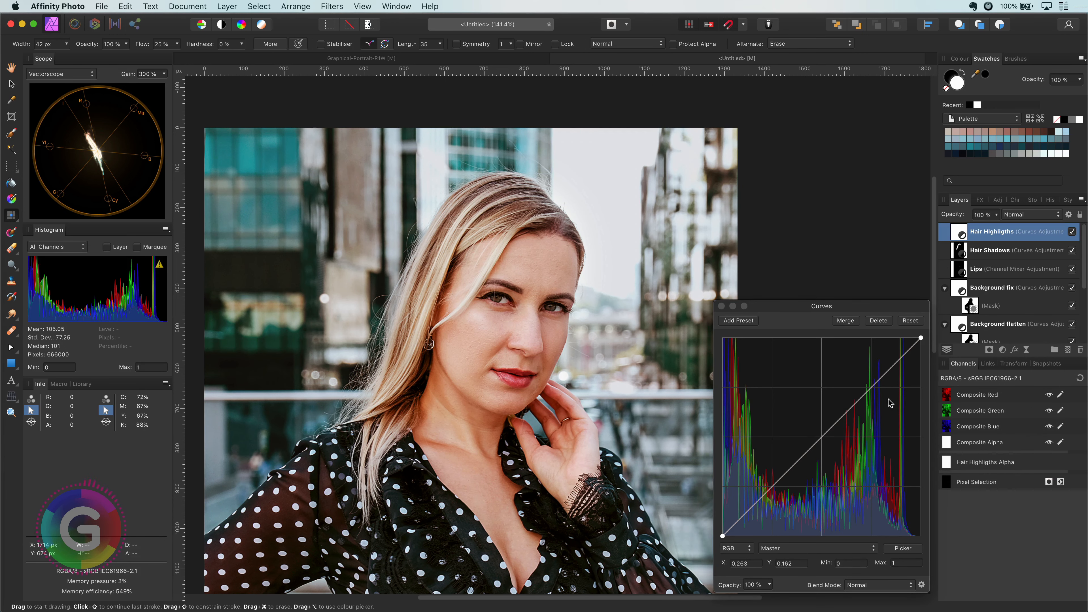
- Raise the midtones of the Hair Highligths curve to brighten the image and invert the adjustment's mask
{"action": "left_click_drag", "start_coordinate": [798, 461], "coordinate": [796, 436]}
{"action": "left_click", "coordinate": [721, 306]}
{"action": "key", "text": "super+i"}
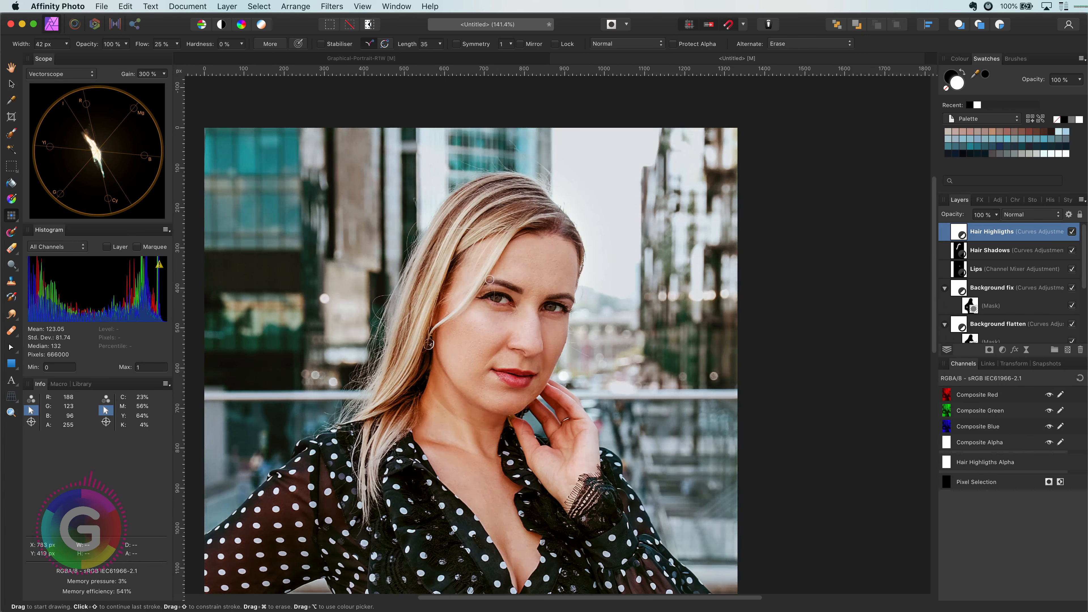
- Paint along the bright hair strands from the crown down to the tips in the Hair Highligths mask with a 36 px brush
{"action": "scroll", "coordinate": [463, 172], "scroll_direction": "up", "scroll_amount": 5}
{"action": "scroll", "coordinate": [463, 278], "scroll_direction": "down", "scroll_amount": 1}
{"action": "key", "text": "["}
{"action": "left_click_drag", "start_coordinate": [595, 211], "coordinate": [439, 338]}
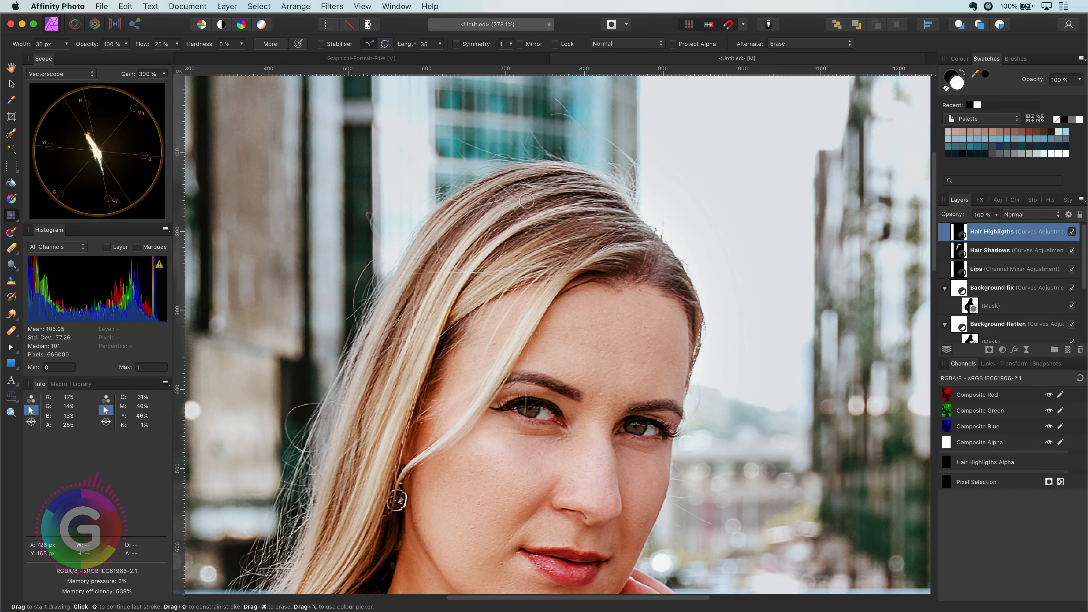
{"action": "left_click_drag", "start_coordinate": [527, 200], "coordinate": [405, 433]}
{"action": "mouse_move", "coordinate": [627, 253]}
{"action": "left_mouse_down"}
{"action": "mouse_move", "coordinate": [565, 291]}
{"action": "mouse_move", "coordinate": [503, 374]}
{"action": "left_mouse_up"}
{"action": "scroll", "coordinate": [462, 338], "scroll_direction": "down", "scroll_amount": 3}
{"action": "left_click_drag", "start_coordinate": [399, 271], "coordinate": [300, 483]}
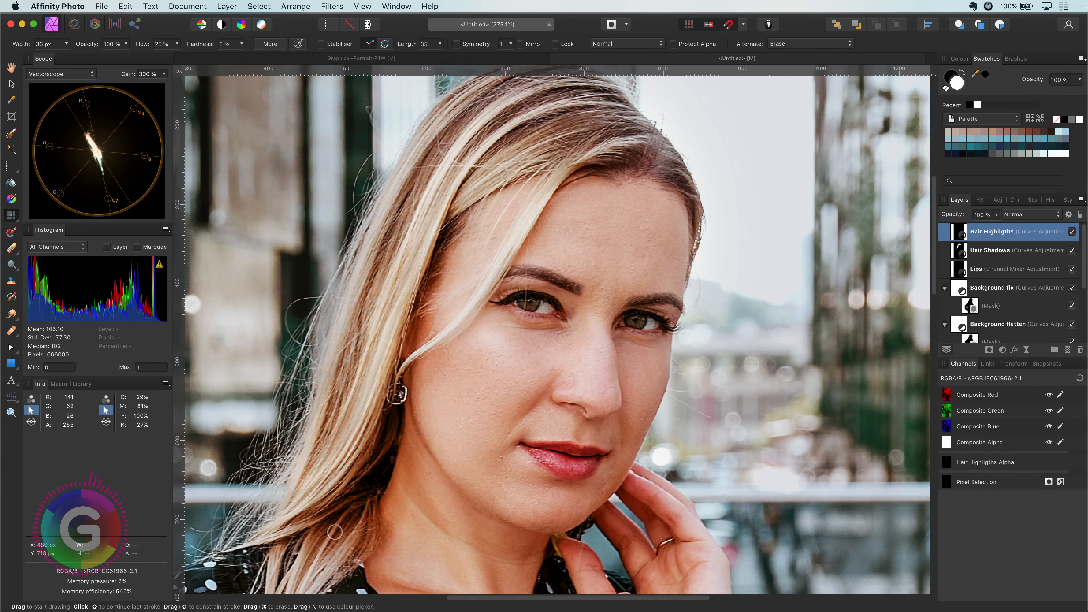
{"action": "left_click_drag", "start_coordinate": [335, 532], "coordinate": [309, 579]}
{"action": "scroll", "coordinate": [359, 522], "scroll_direction": "down", "scroll_amount": 7}
{"action": "left_click_drag", "start_coordinate": [311, 344], "coordinate": [268, 472]}
- Reduce the brush width to 21 px and paint the fine light strands near the crown into the Hair Highligths mask
{"action": "scroll", "coordinate": [268, 472], "scroll_direction": "up", "scroll_amount": 10}
{"action": "key", "text": "["}
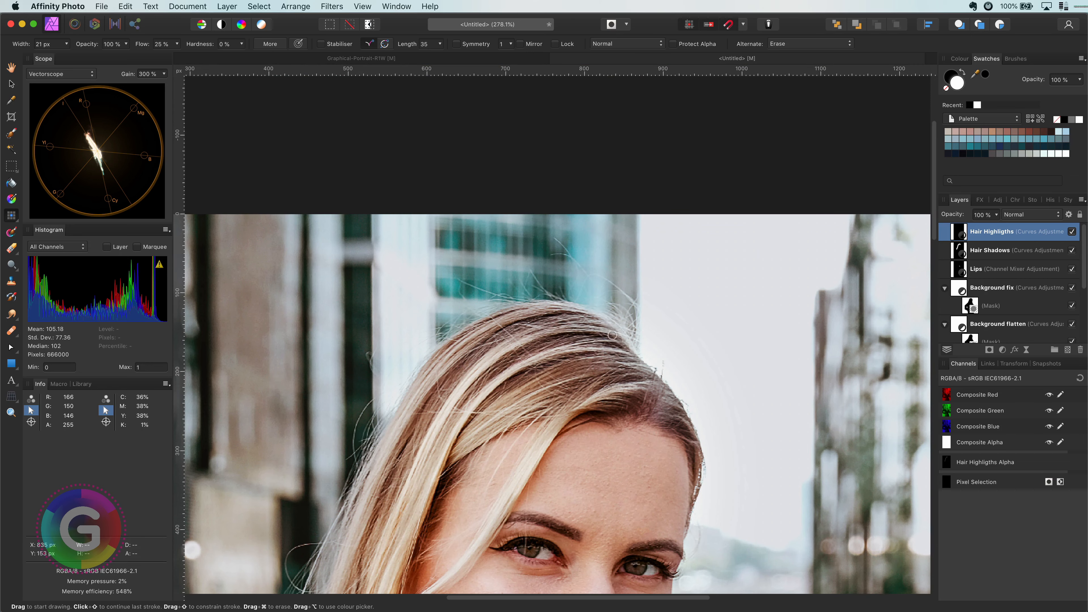
{"action": "mouse_move", "coordinate": [612, 335]}
{"action": "left_mouse_down"}
{"action": "mouse_move", "coordinate": [488, 321]}
{"action": "mouse_move", "coordinate": [396, 445]}
{"action": "left_mouse_up"}
{"action": "scroll", "coordinate": [396, 445], "scroll_direction": "down", "scroll_amount": 3}
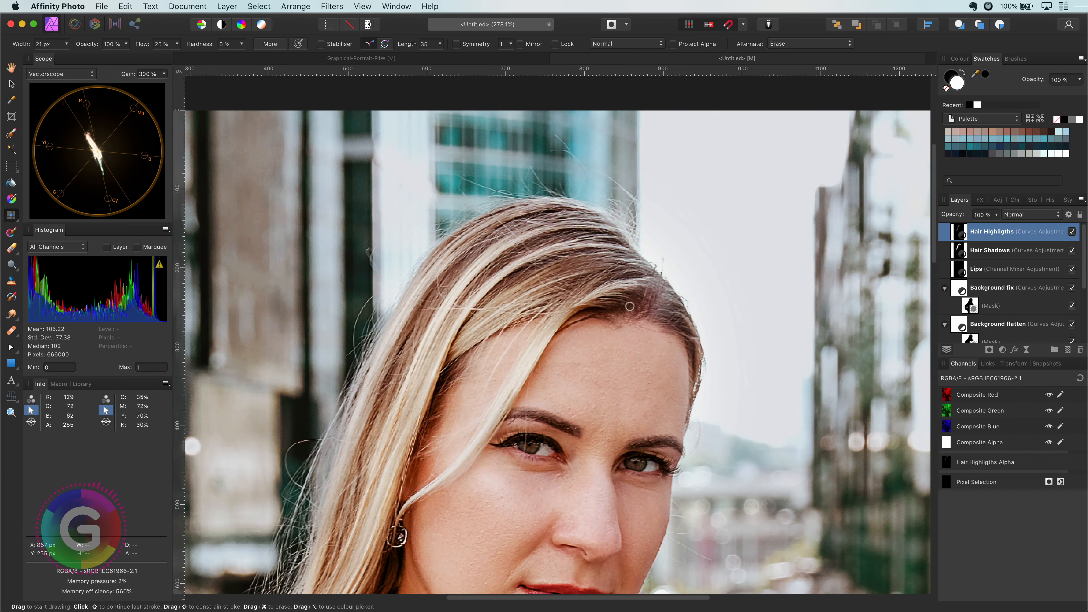
- Compare the portrait with Hair Highligths and Hair Shadows both hidden and shown, and view the whole image
{"action": "key", "text": "super+minus"}
{"action": "scroll", "coordinate": [617, 300], "scroll_direction": "down", "scroll_amount": 2}
{"action": "left_click", "coordinate": [1056, 250], "text": "shift"}
{"action": "left_click", "coordinate": [1071, 232]}
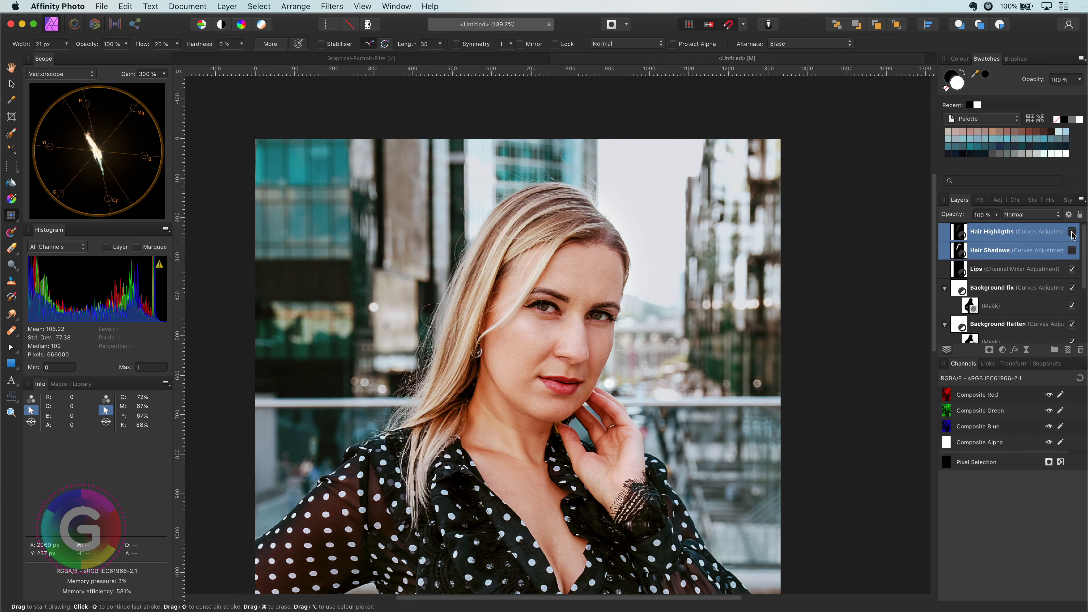
{"action": "left_click", "coordinate": [1072, 231]}
{"action": "key", "text": "super+0"}
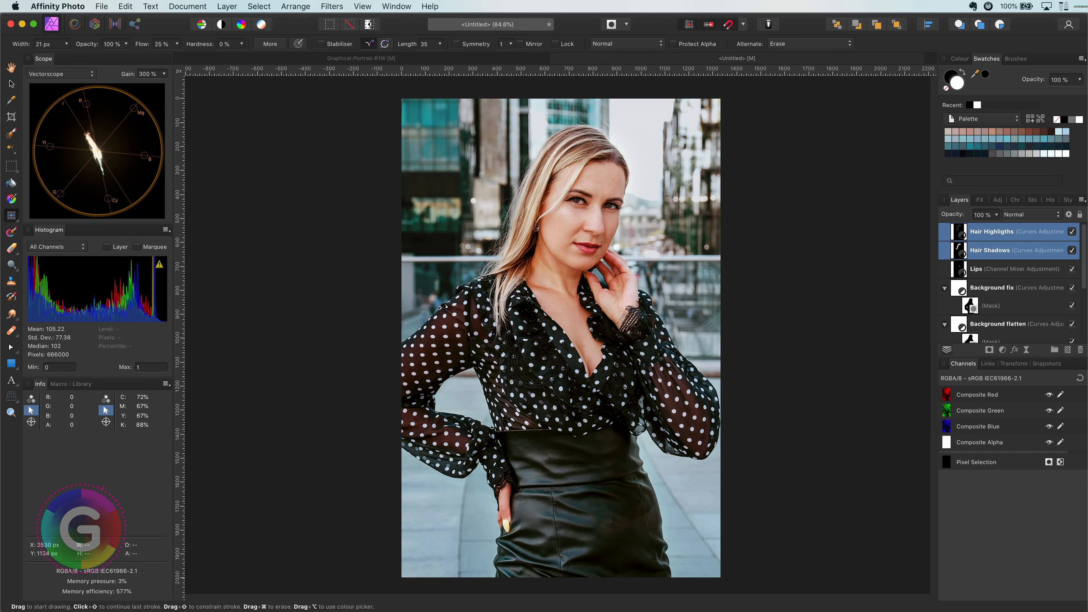
- Fade Hair Highligths out towards the shadows by lowering the dark end of its underlying composition range to 0% output at 2% input
{"action": "left_click", "coordinate": [977, 239]}
{"action": "left_click", "coordinate": [1067, 214]}
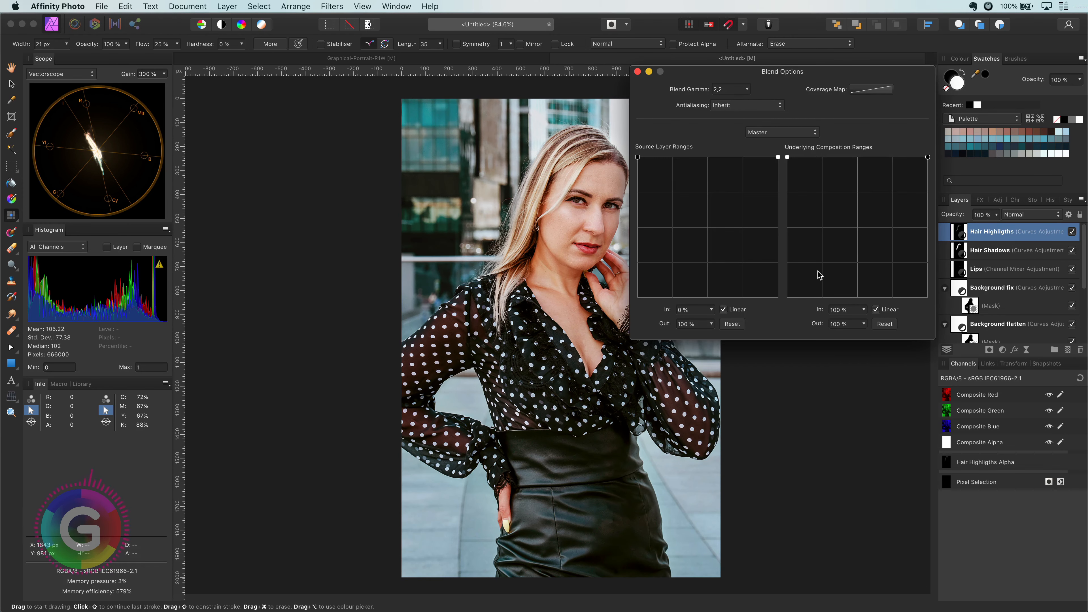
{"action": "left_click_drag", "start_coordinate": [787, 157], "coordinate": [790, 331]}
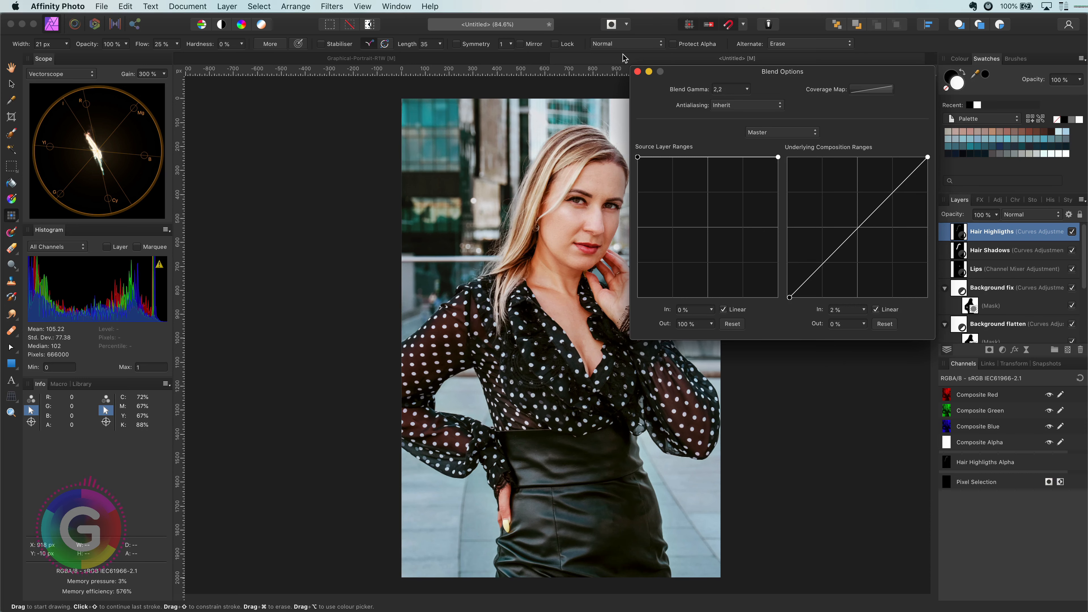
- Close the blend options and add an empty pixel layer above Hair Highligths
{"action": "left_click", "coordinate": [637, 72]}
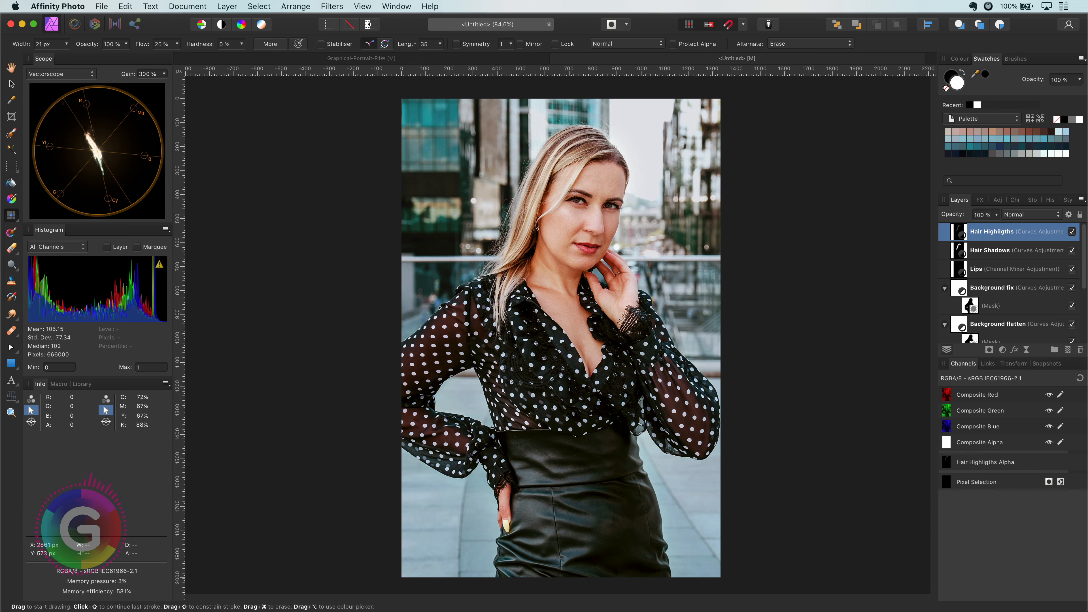
{"action": "scroll", "coordinate": [565, 209], "scroll_direction": "up", "scroll_amount": 10}
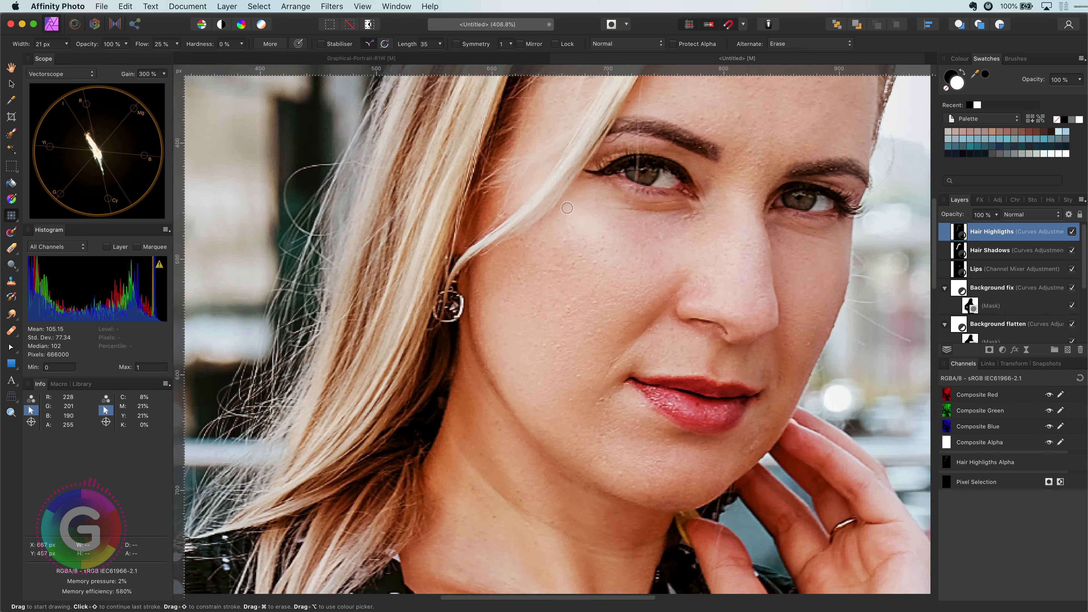
{"action": "scroll", "coordinate": [523, 281], "scroll_direction": "down", "scroll_amount": 1}
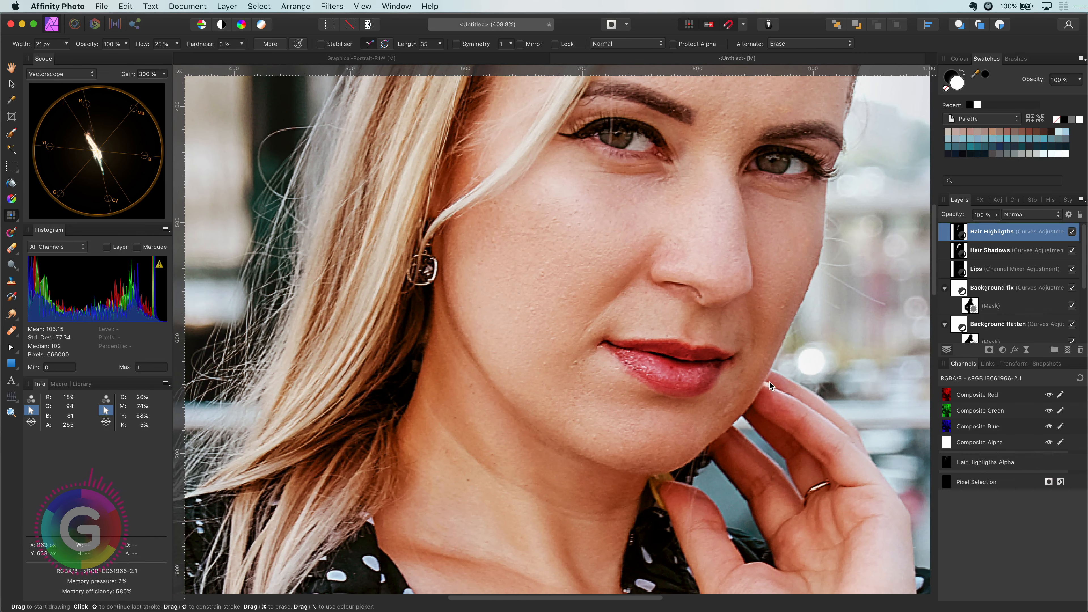
{"action": "left_click", "coordinate": [1067, 351]}
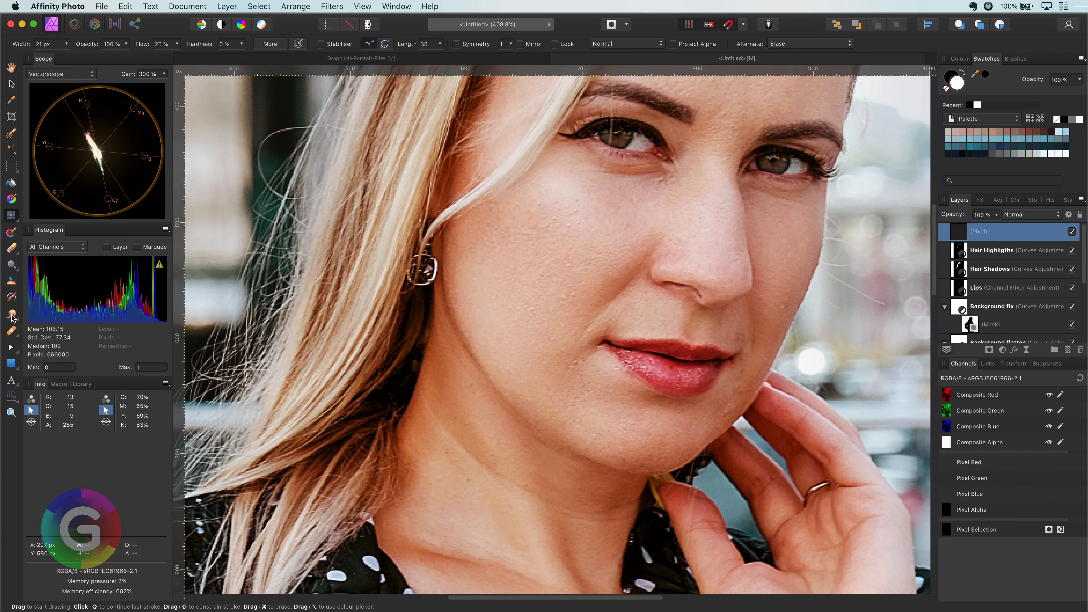
- Set up the Healing Brush Tool with a smaller width and Current Layer & Below as its source
{"action": "left_click", "coordinate": [11, 331]}
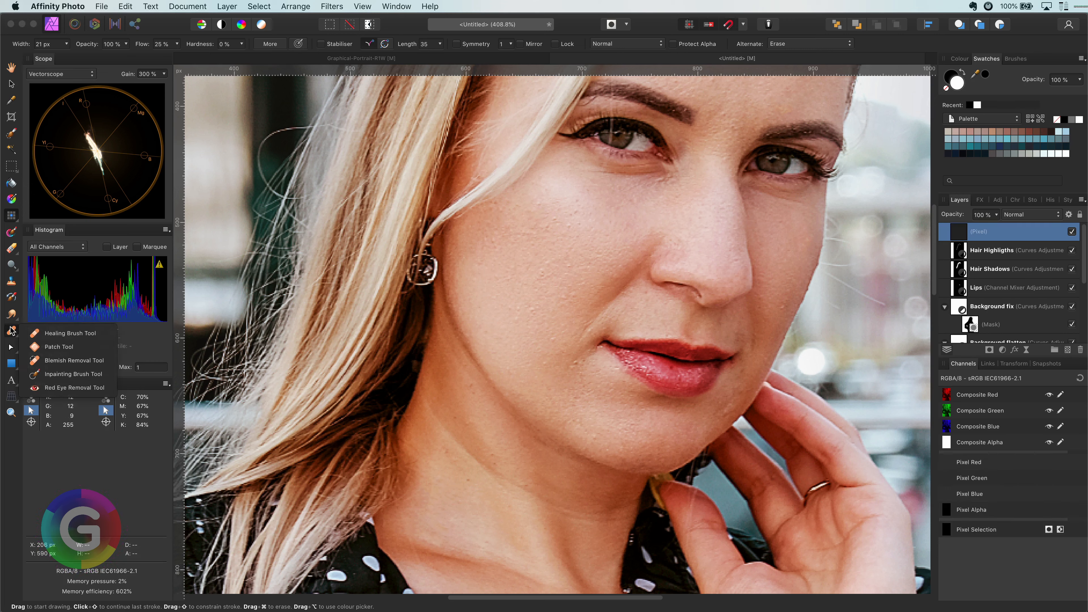
{"action": "left_click", "coordinate": [33, 333]}
{"action": "key", "text": "["}
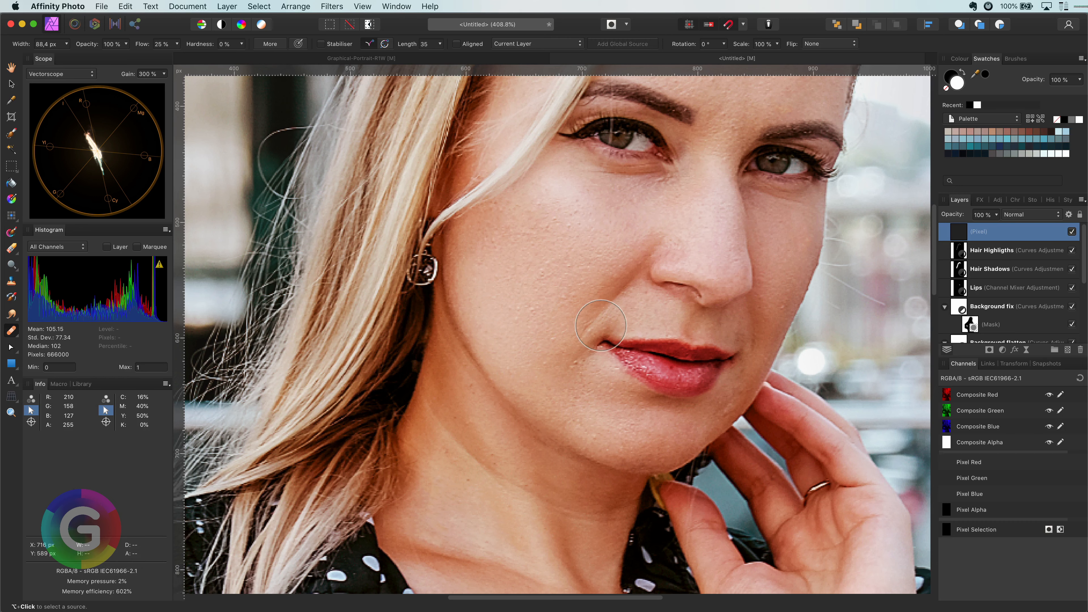
{"action": "key", "text": "["}
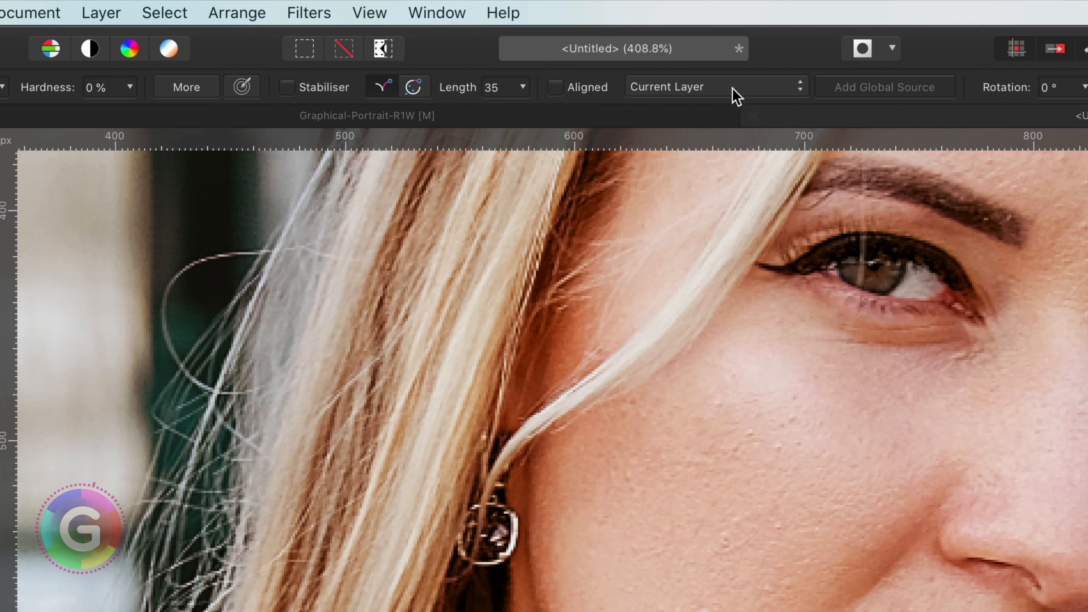
{"action": "left_click", "coordinate": [594, 56]}
{"action": "left_click", "coordinate": [591, 66]}
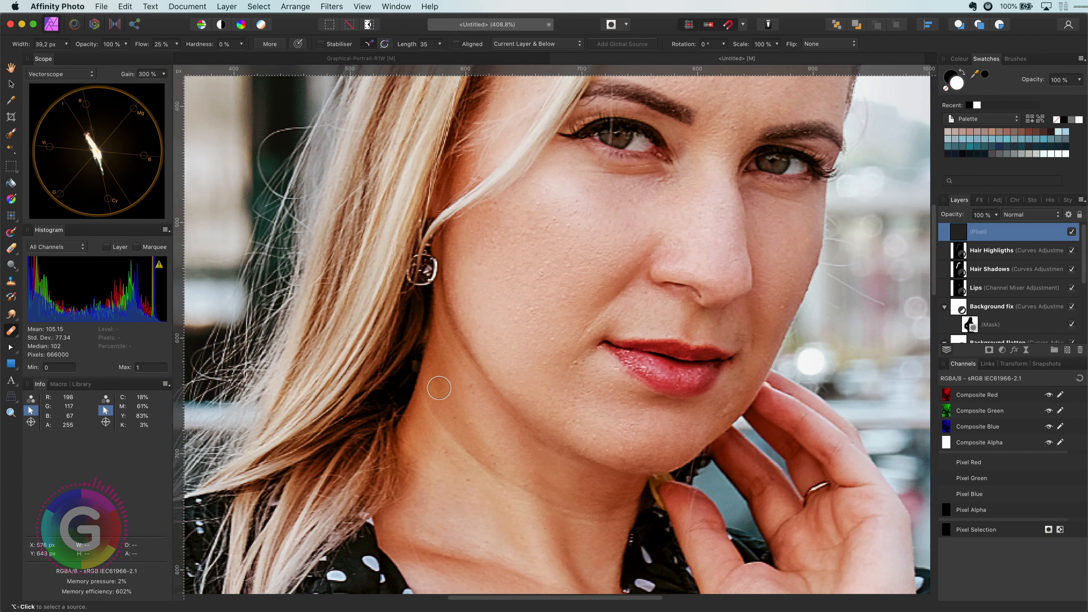
- Heal the skin on the neck and both cheeks with a 33.4 px brush, sampling clean skin nearby
{"action": "key", "text": "bracketleft"}
{"action": "left_click", "coordinate": [430, 413], "text": "alt"}
{"action": "left_click_drag", "start_coordinate": [434, 414], "coordinate": [483, 472]}
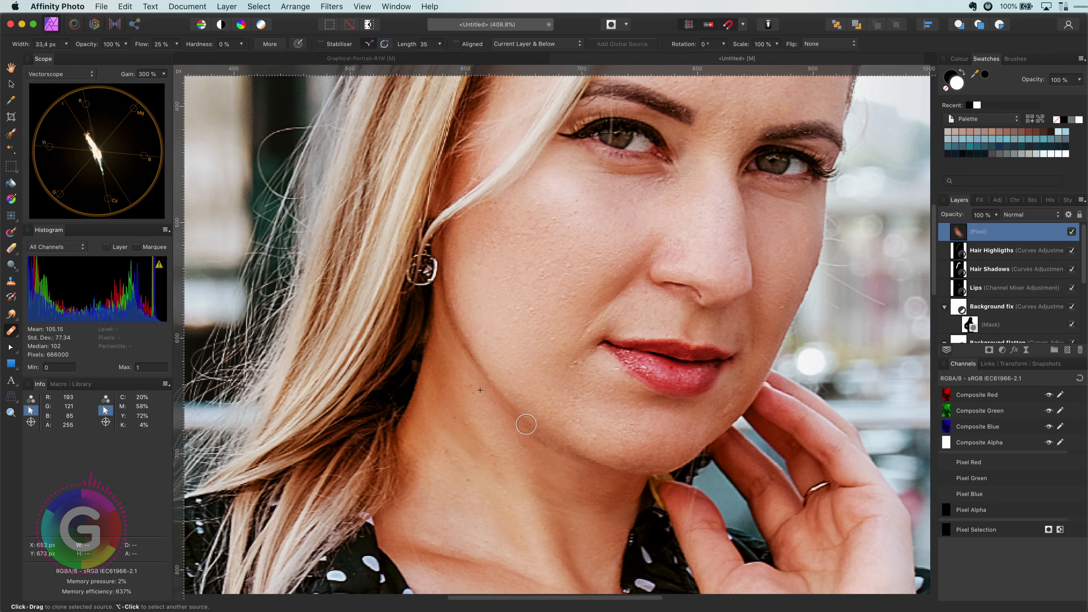
{"action": "left_click", "coordinate": [502, 347], "text": "alt"}
{"action": "left_click_drag", "start_coordinate": [575, 361], "coordinate": [608, 301]}
{"action": "left_click", "coordinate": [780, 286], "text": "alt"}
{"action": "left_click", "coordinate": [756, 344]}
- Heal the skin beneath both eyes, sampling smooth areas of the cheeks
{"action": "scroll", "coordinate": [532, 355], "scroll_direction": "up", "scroll_amount": 5}
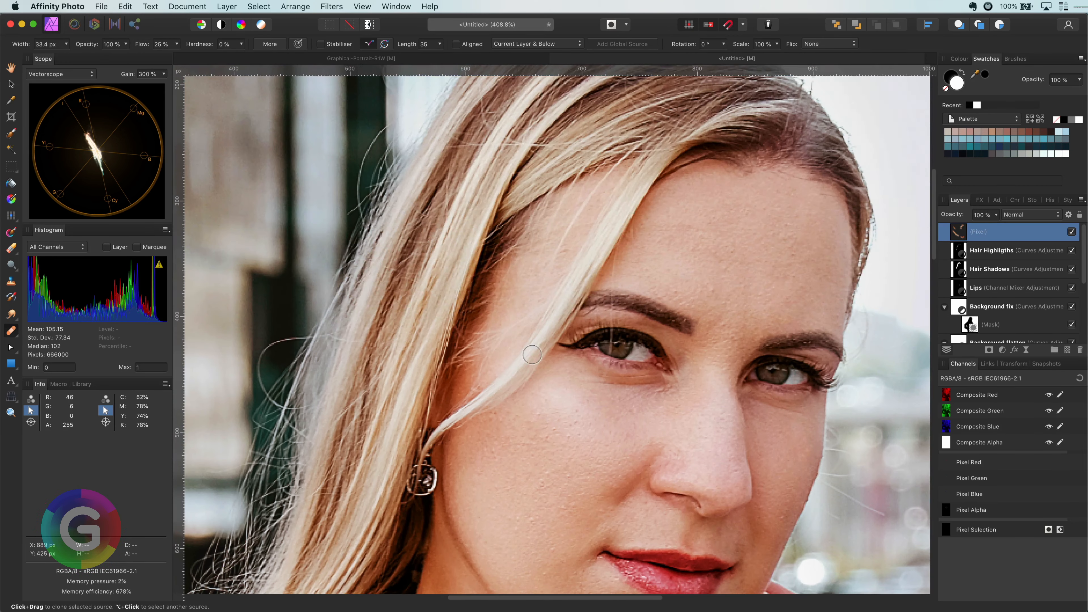
{"action": "left_click_drag", "start_coordinate": [627, 389], "coordinate": [664, 392]}
{"action": "left_click", "coordinate": [789, 443], "text": "alt"}
{"action": "left_click_drag", "start_coordinate": [757, 398], "coordinate": [771, 402]}
{"action": "left_click", "coordinate": [617, 423], "text": "alt"}
{"action": "left_click_drag", "start_coordinate": [656, 385], "coordinate": [617, 385]}
{"action": "left_click", "coordinate": [592, 456], "text": "alt"}
- Heal the shaded skin around the corner of the mouth with the brush width reduced to 17.4 px
{"action": "scroll", "coordinate": [572, 470], "scroll_direction": "down", "scroll_amount": 2}
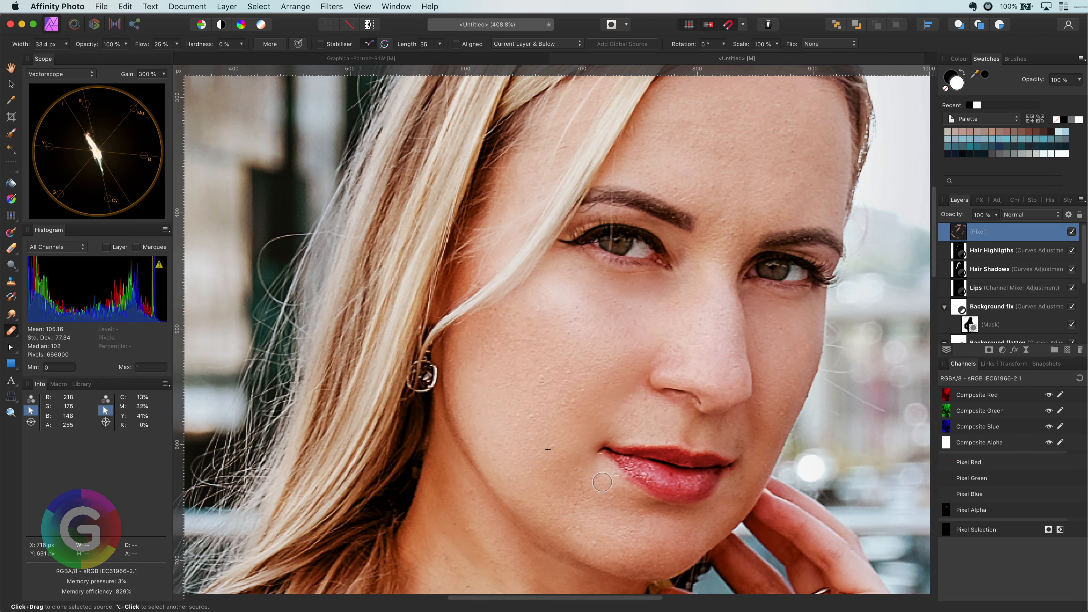
{"action": "scroll", "coordinate": [579, 381], "scroll_direction": "down", "scroll_amount": 3}
{"action": "scroll", "coordinate": [623, 432], "scroll_direction": "up", "scroll_amount": 6}
{"action": "left_click", "coordinate": [507, 302], "text": "alt"}
{"action": "key", "text": "bracketleft"}
{"action": "key", "text": "bracketleft"}
{"action": "key", "text": "bracketleft"}
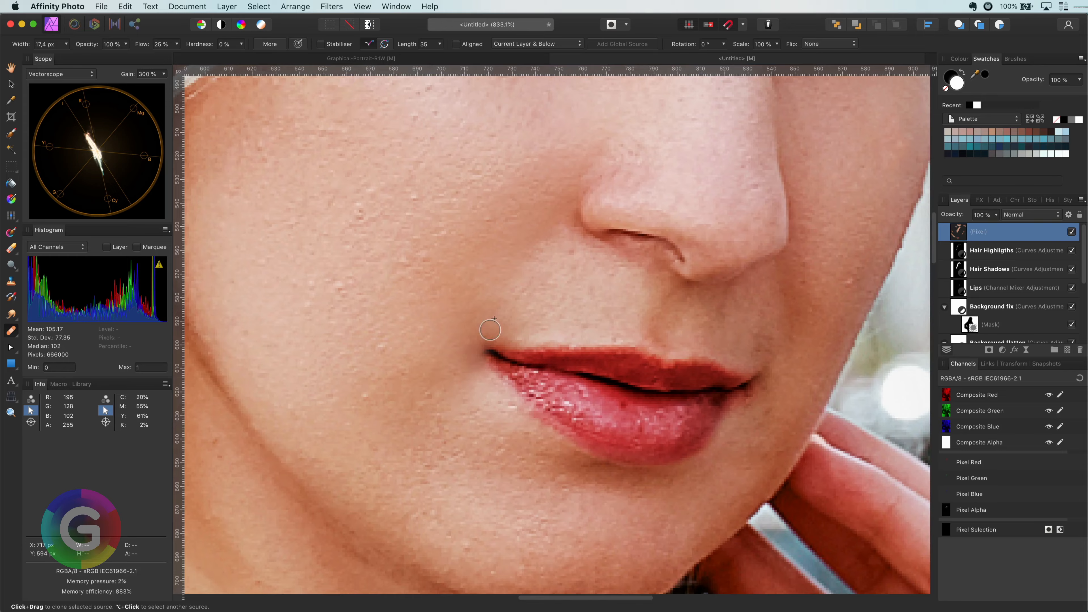
{"action": "scroll", "coordinate": [499, 360], "scroll_direction": "down", "scroll_amount": 10}
- Lower the healing layer's opacity to 37% and compare the face with the layer hidden and shown
{"action": "scroll", "coordinate": [524, 406], "scroll_direction": "up", "scroll_amount": 5}
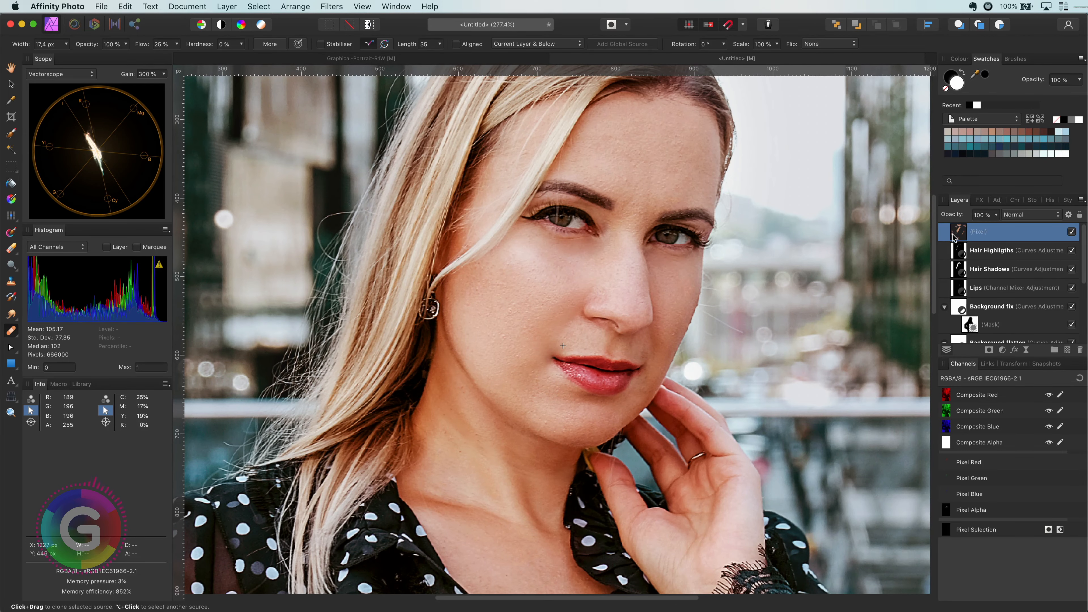
{"action": "key", "text": "4"}
{"action": "mouse_move", "coordinate": [922, 210]}
{"action": "left_mouse_down"}
{"action": "mouse_move", "coordinate": [909, 216]}
{"action": "mouse_move", "coordinate": [975, 213]}
{"action": "left_mouse_up"}
{"action": "left_click", "coordinate": [1070, 234]}
{"action": "left_click", "coordinate": [1070, 233]}
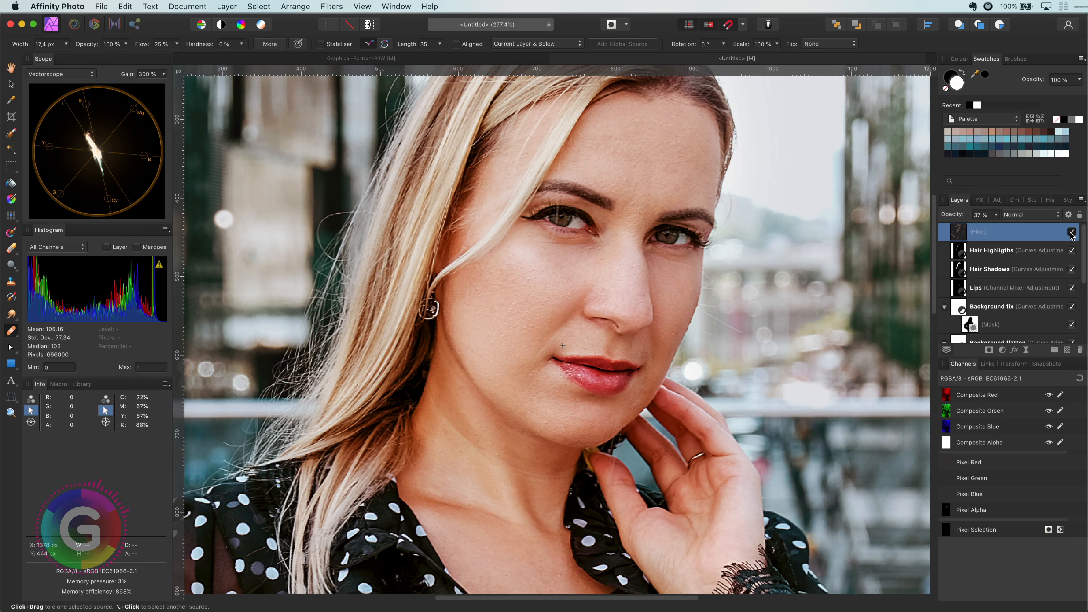
{"action": "left_click", "coordinate": [1071, 233]}
{"action": "left_click", "coordinate": [1071, 233]}
{"action": "left_click", "coordinate": [1071, 233]}
{"action": "left_click", "coordinate": [1071, 234]}
{"action": "key", "text": "super+0"}
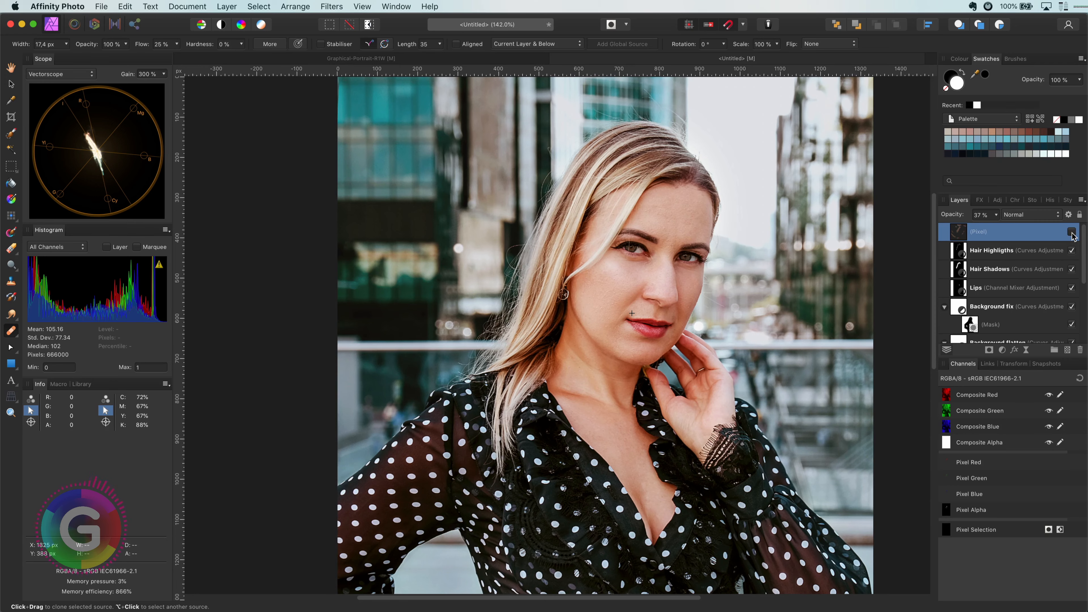
- Add another empty pixel layer on top, sample clean neck skin and enlarge the Healing Brush width to 35 px
{"action": "scroll", "coordinate": [619, 405], "scroll_direction": "up", "scroll_amount": 5}
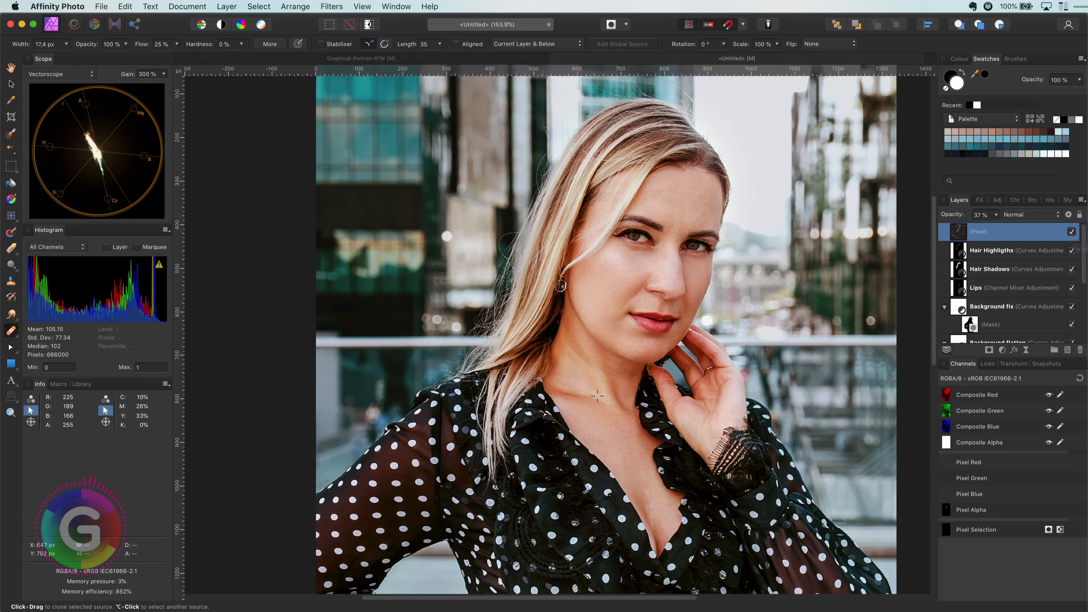
{"action": "key", "text": "super+shift+n"}
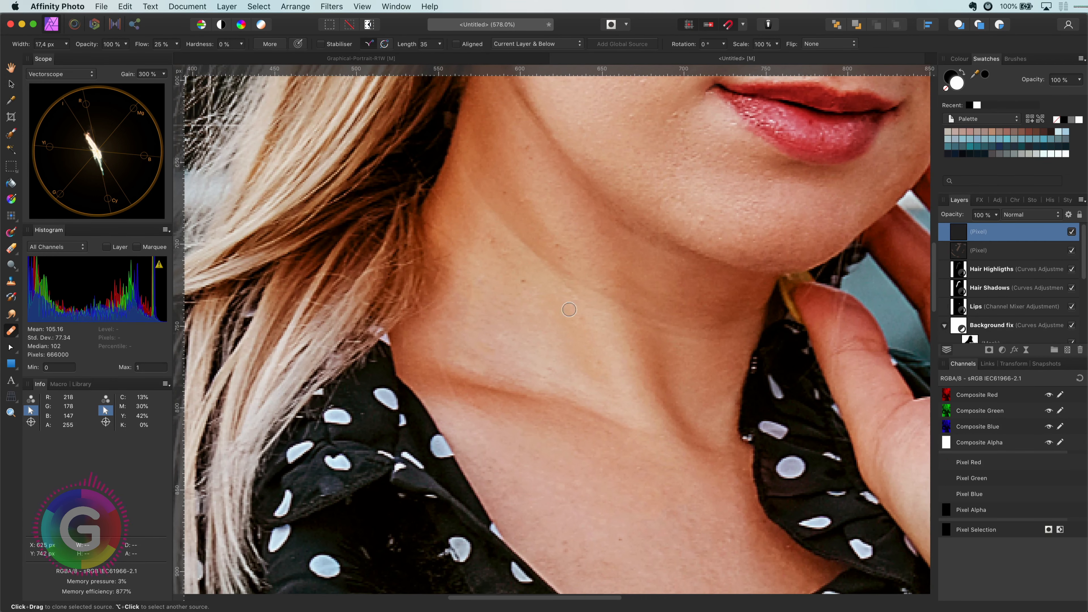
{"action": "left_click", "coordinate": [525, 317], "text": "alt"}
{"action": "key", "text": "]"}
{"action": "key", "text": "]"}
{"action": "key", "text": "]"}
{"action": "key", "text": "]"}
- Heal the lines across the neck on the new layer, sampling smooth skin at the base of the neck
{"action": "mouse_move", "coordinate": [471, 185]}
{"action": "left_mouse_down"}
{"action": "mouse_move", "coordinate": [496, 198]}
{"action": "mouse_move", "coordinate": [537, 259]}
{"action": "mouse_move", "coordinate": [521, 237]}
{"action": "left_mouse_up"}
{"action": "scroll", "coordinate": [468, 127], "scroll_direction": "down", "scroll_amount": 5}
{"action": "scroll", "coordinate": [637, 366], "scroll_direction": "up", "scroll_amount": 4}
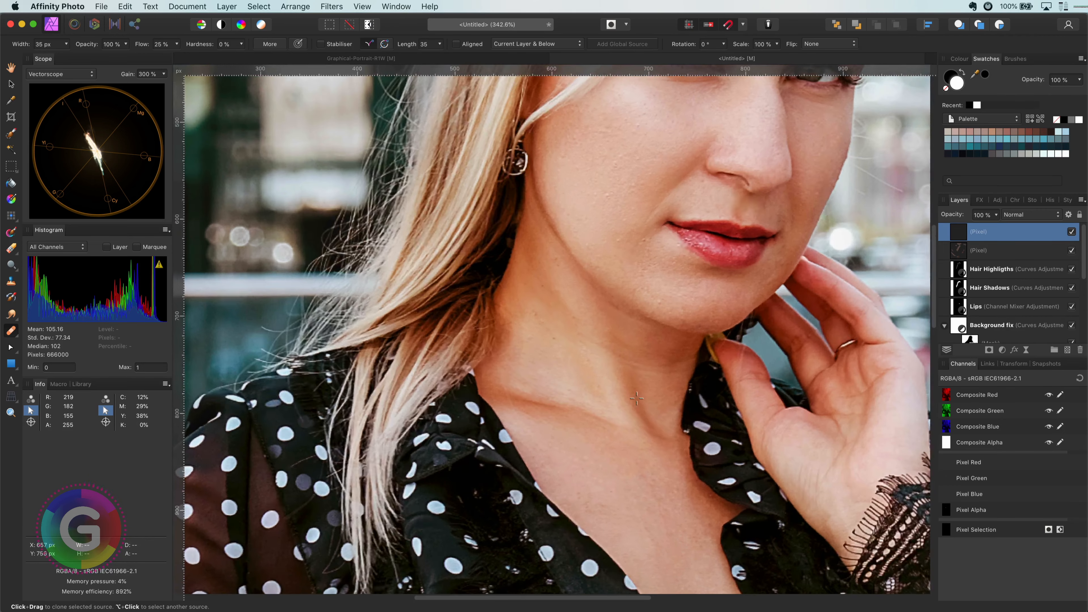
{"action": "left_click", "coordinate": [648, 382], "text": "alt"}
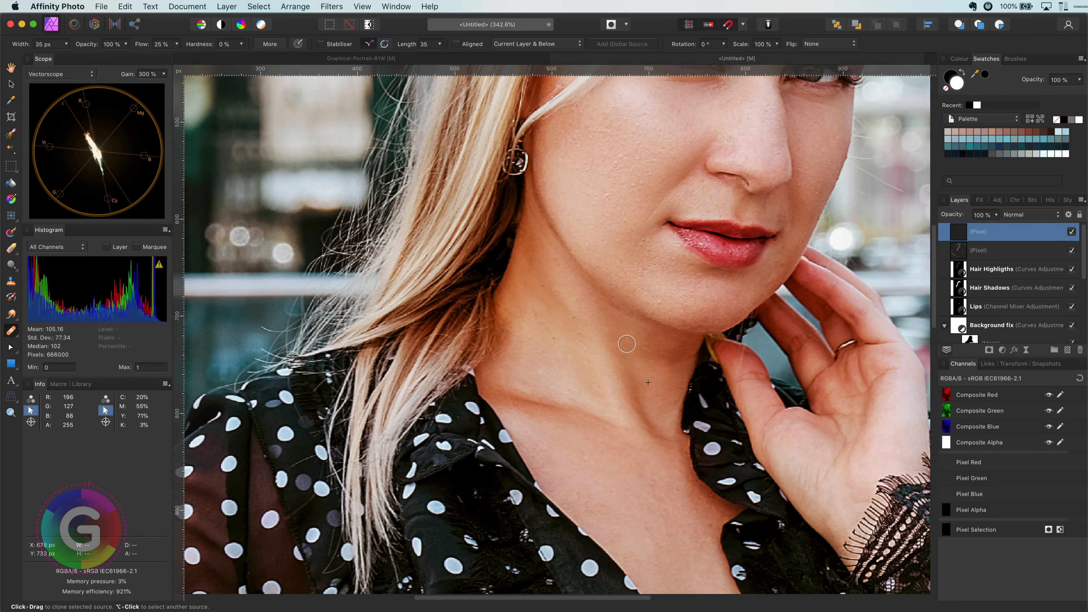
{"action": "scroll", "coordinate": [530, 373], "scroll_direction": "down", "scroll_amount": 3}
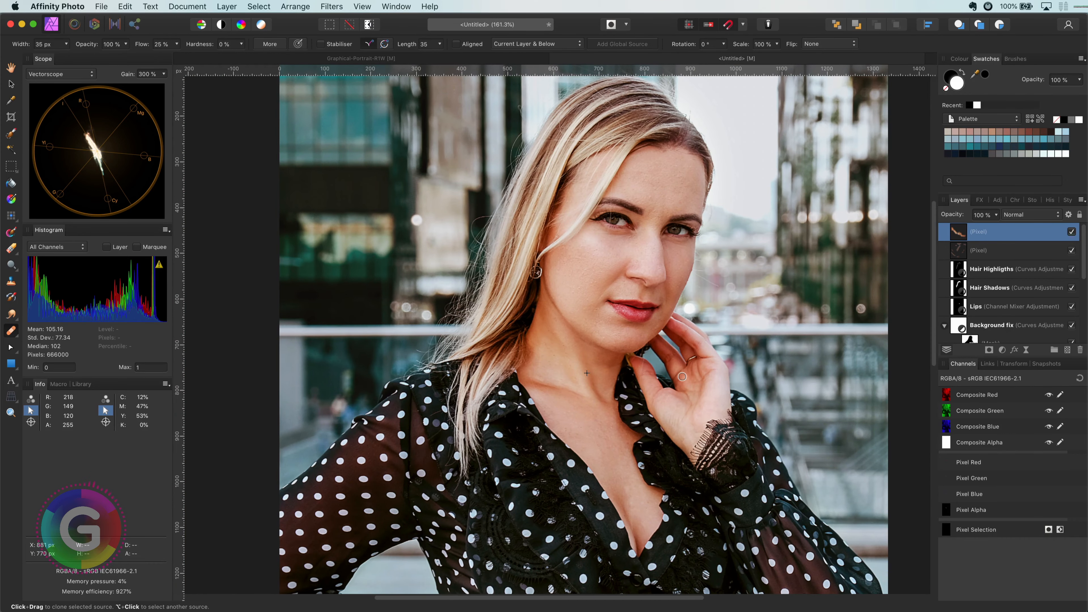
- Set the upper healing layer's opacity to 87% and rename it Neck
{"action": "scroll", "coordinate": [682, 377], "scroll_direction": "right", "scroll_amount": 2}
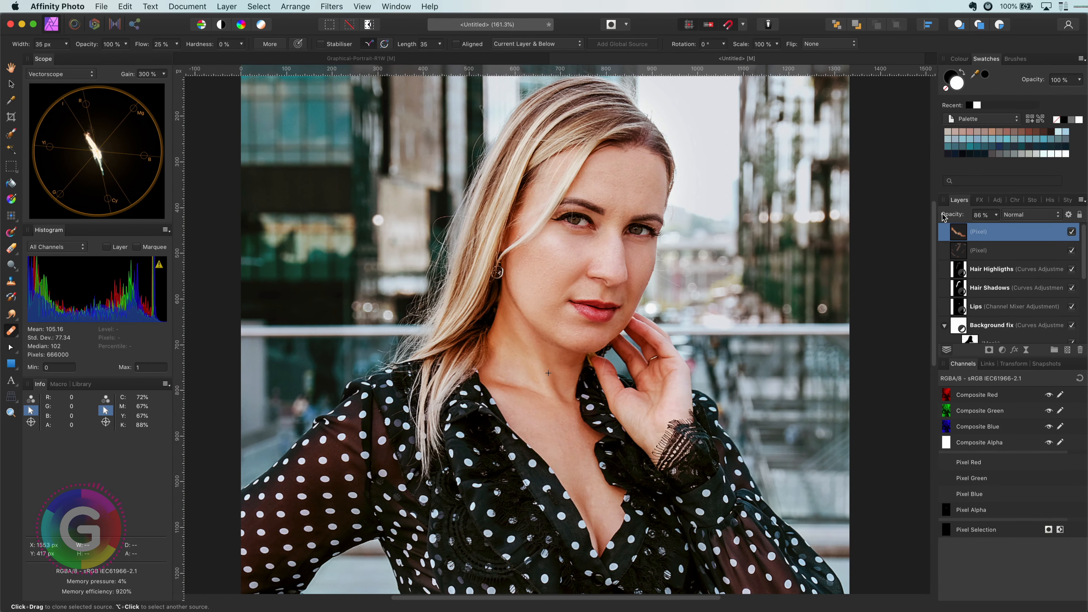
{"action": "double_click", "coordinate": [978, 232]}
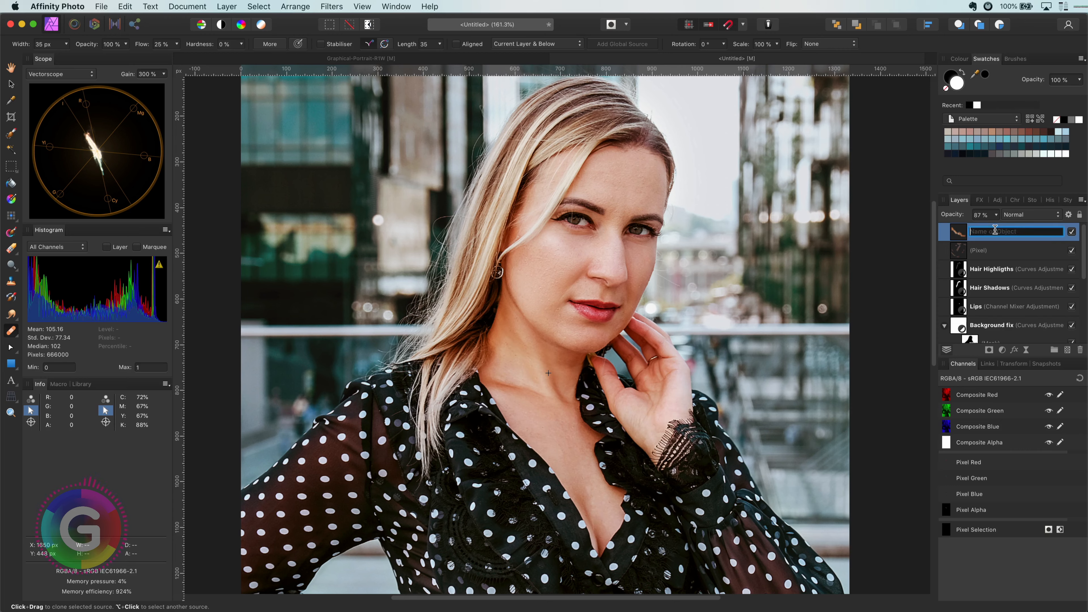
{"action": "type", "text": "Neck"}
{"action": "key", "text": "Return"}
- Rename the lower healing layer Face+neck
{"action": "double_click", "coordinate": [980, 251]}
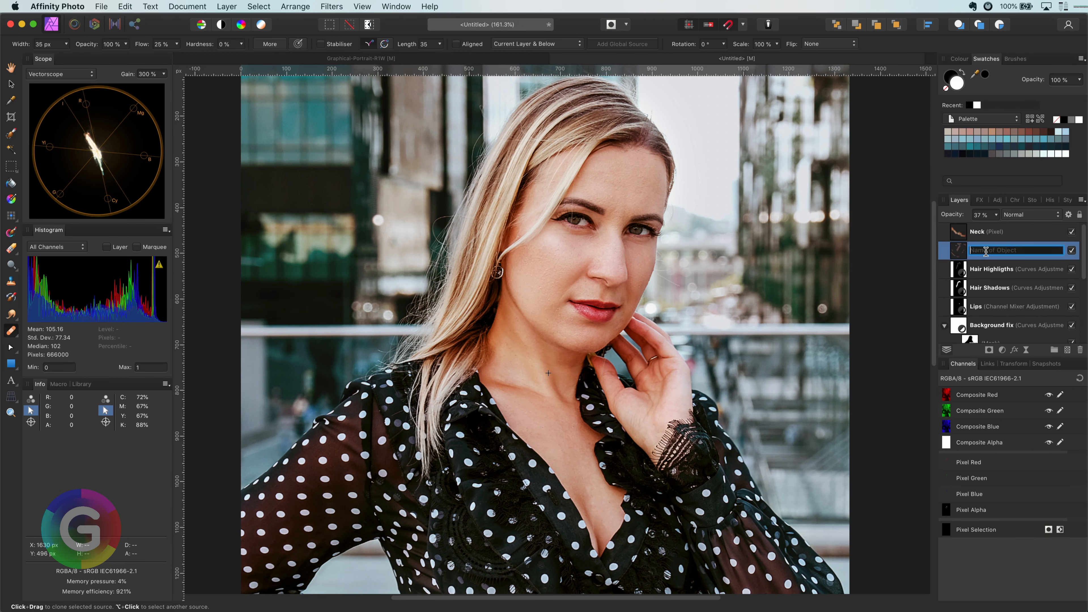
{"action": "type", "text": "Face+neck"}
{"action": "key", "text": "Return"}
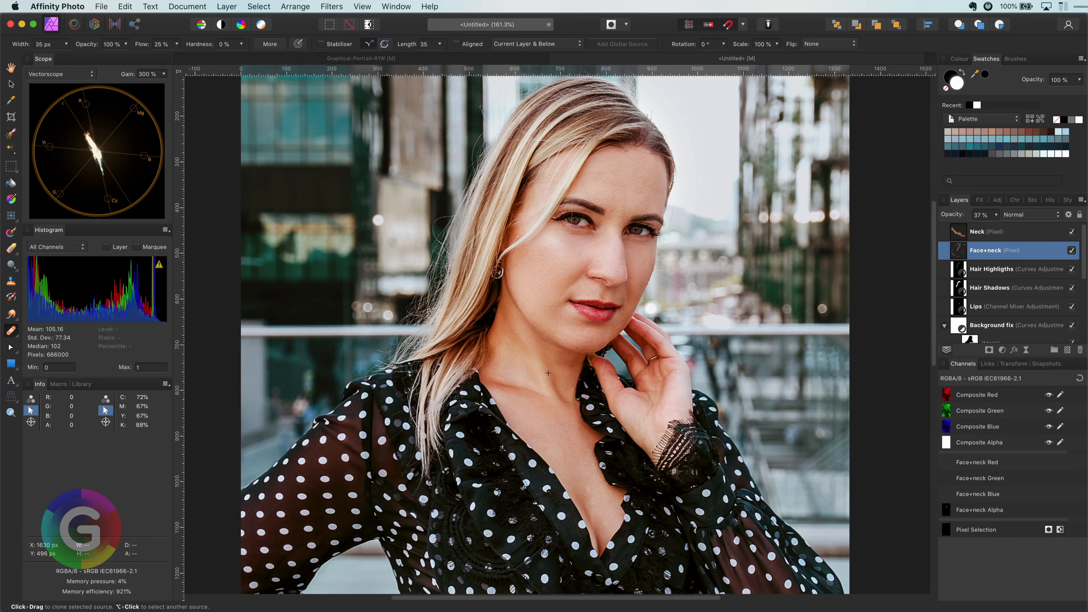
- Compare the portrait with the Neck and Face+neck layers both hidden and shown, in full view and close up
{"action": "key", "text": "super+0"}
{"action": "left_click", "coordinate": [1069, 238], "text": "shift"}
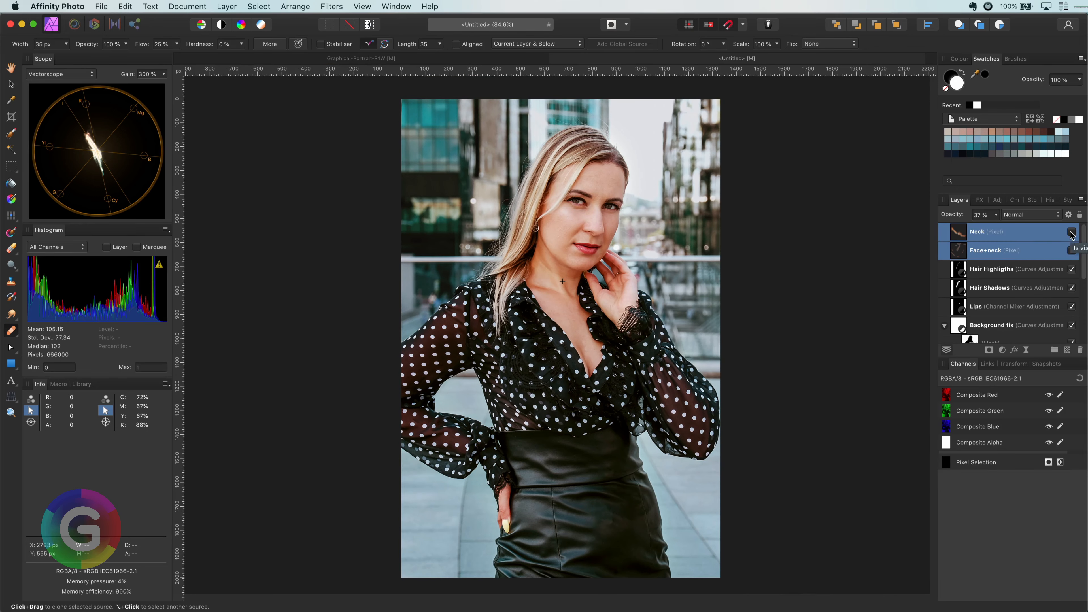
{"action": "left_click", "coordinate": [1070, 232]}
{"action": "scroll", "coordinate": [617, 268], "scroll_direction": "up", "scroll_amount": 5}
{"action": "scroll", "coordinate": [616, 268], "scroll_direction": "up", "scroll_amount": 6}
{"action": "left_click", "coordinate": [1072, 232]}
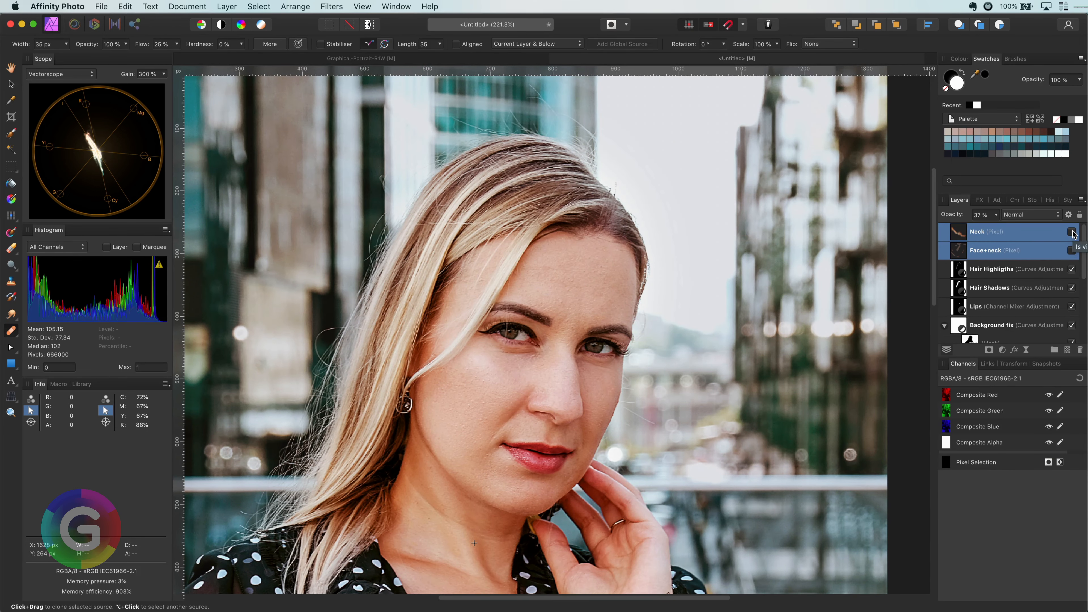
{"action": "left_click", "coordinate": [1071, 232]}
{"action": "scroll", "coordinate": [681, 354], "scroll_direction": "down", "scroll_amount": 8}
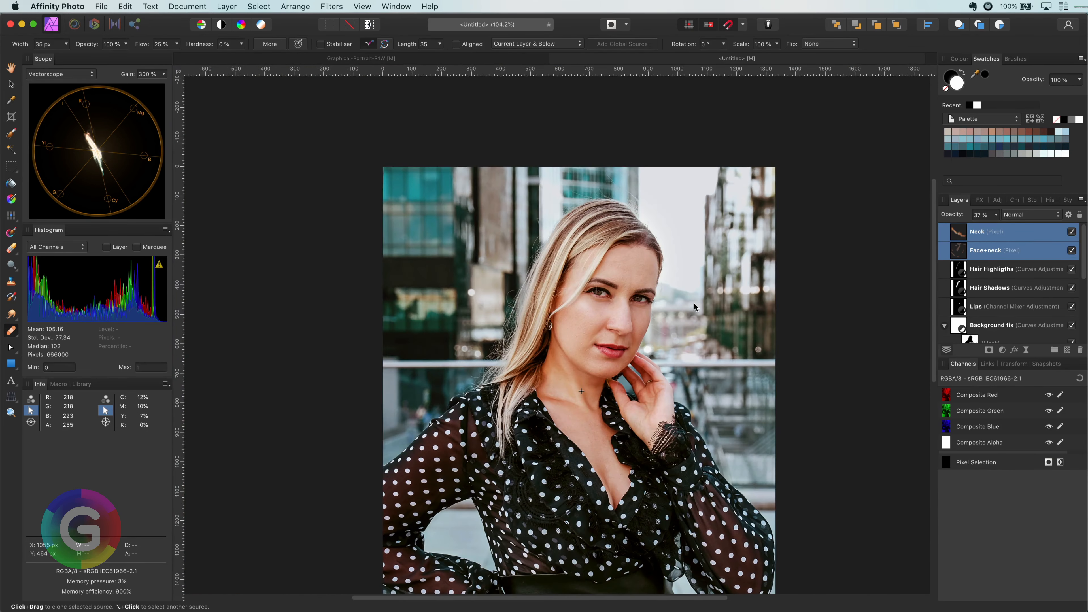
{"action": "scroll", "coordinate": [677, 323], "scroll_direction": "up", "scroll_amount": 9}
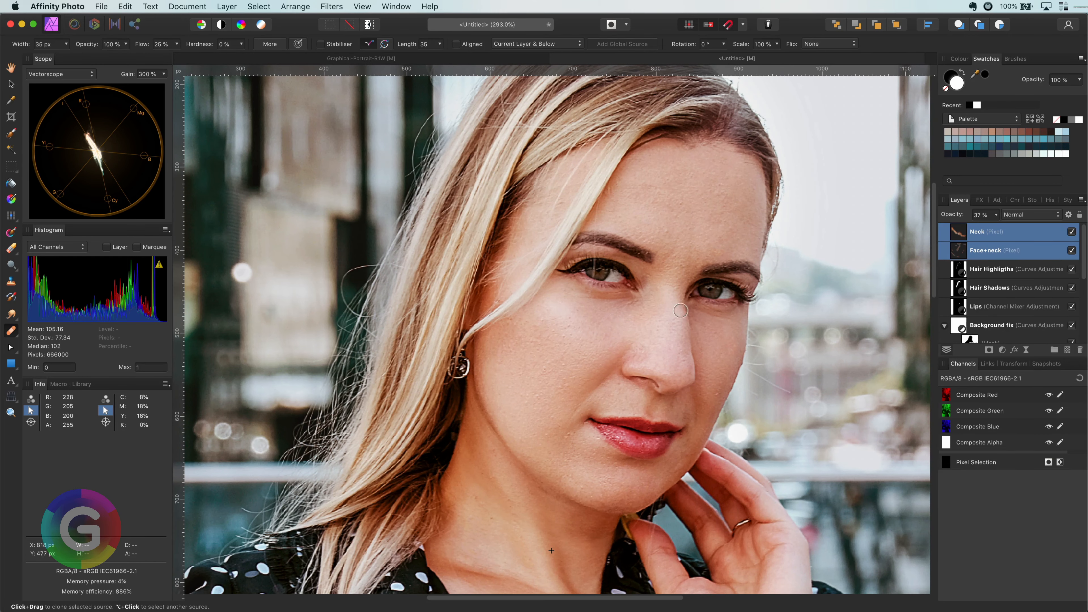
- Add a Curves adjustment above the Neck layer and activate its on-image picker
{"action": "left_click", "coordinate": [952, 238]}
{"action": "left_click", "coordinate": [1002, 350]}
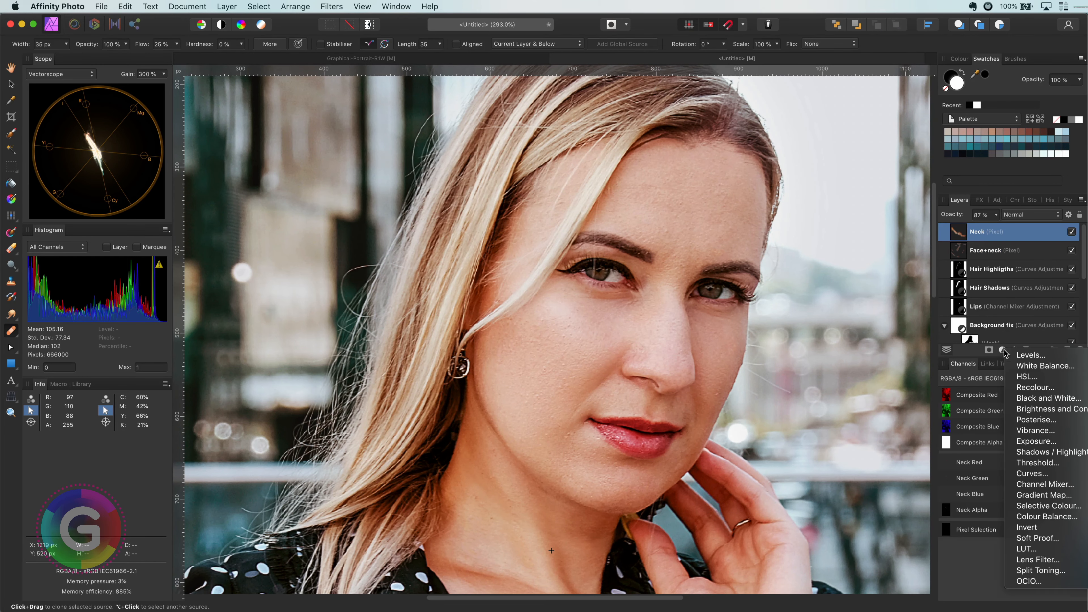
{"action": "left_click", "coordinate": [1035, 472]}
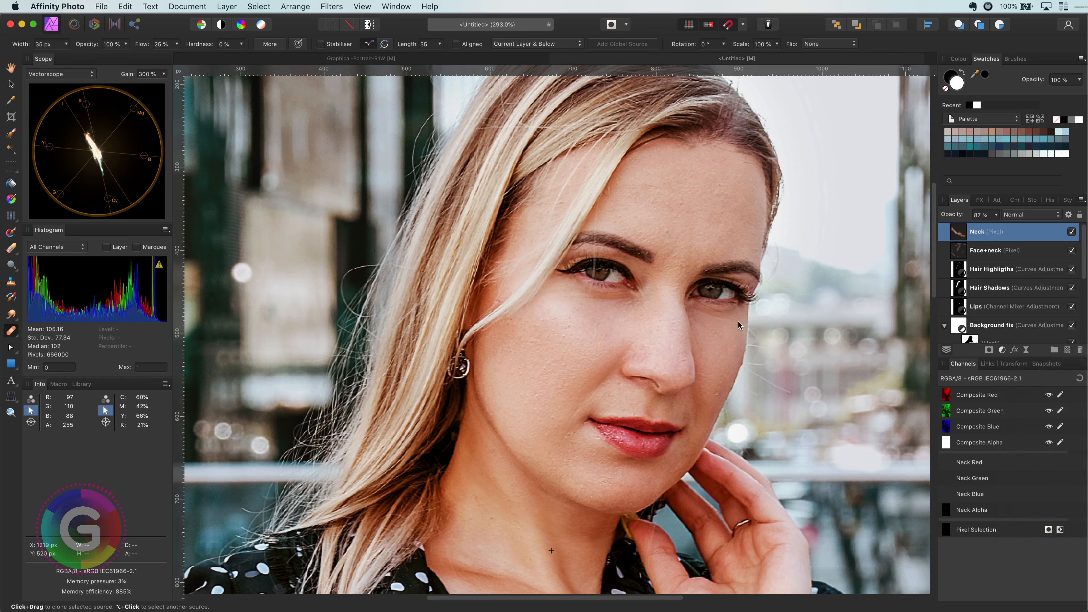
{"action": "left_click", "coordinate": [901, 548]}
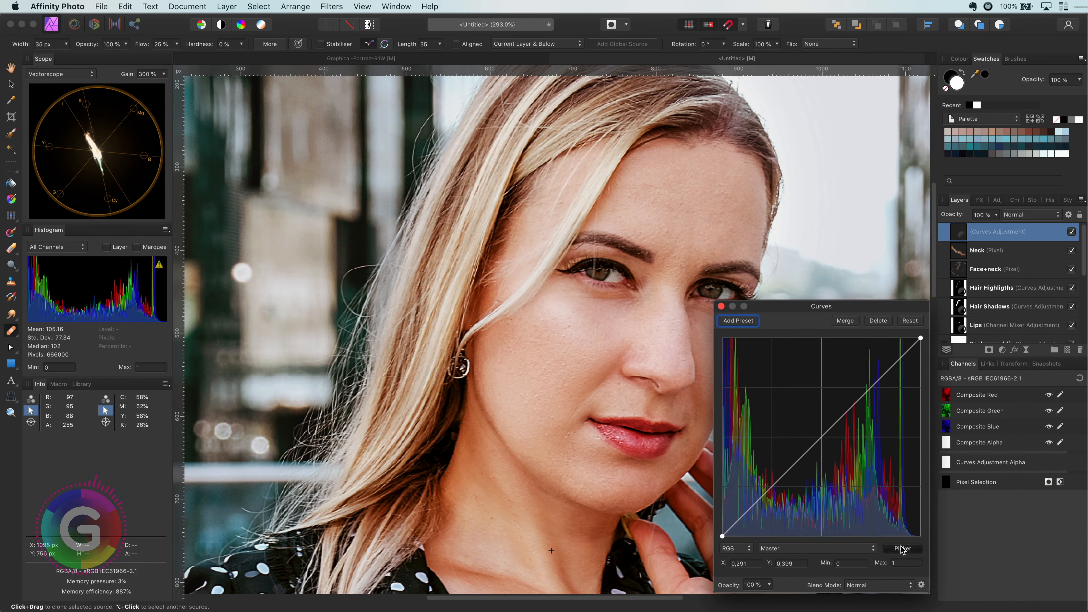
- Darken the bright facial tones by pulling the upper curve below the diagonal, with one point at 0.863 input and 0.813 output
{"action": "left_click_drag", "start_coordinate": [672, 308], "coordinate": [672, 311]}
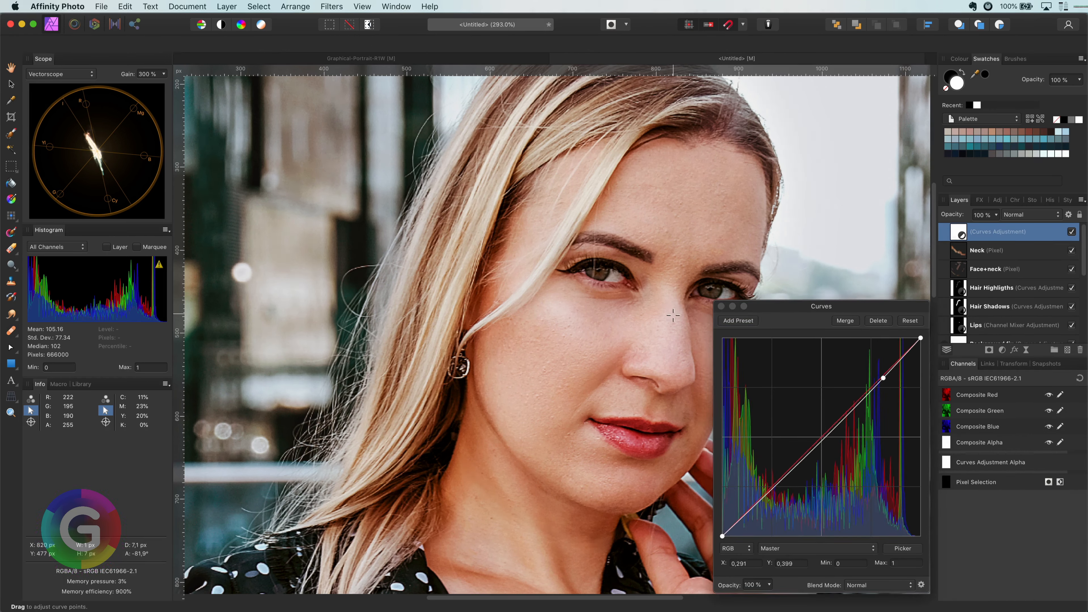
{"action": "left_click_drag", "start_coordinate": [554, 309], "coordinate": [553, 311]}
{"action": "left_click", "coordinate": [883, 378]}
{"action": "key", "text": "Delete"}
{"action": "mouse_move", "coordinate": [892, 373]}
{"action": "left_mouse_down"}
{"action": "mouse_move", "coordinate": [876, 395]}
{"action": "mouse_move", "coordinate": [893, 375]}
{"action": "left_mouse_up"}
- Compare the portrait with the new Curves adjustment hidden and shown, close its settings and view more of the image
{"action": "left_click", "coordinate": [1071, 232]}
{"action": "left_click", "coordinate": [1071, 231]}
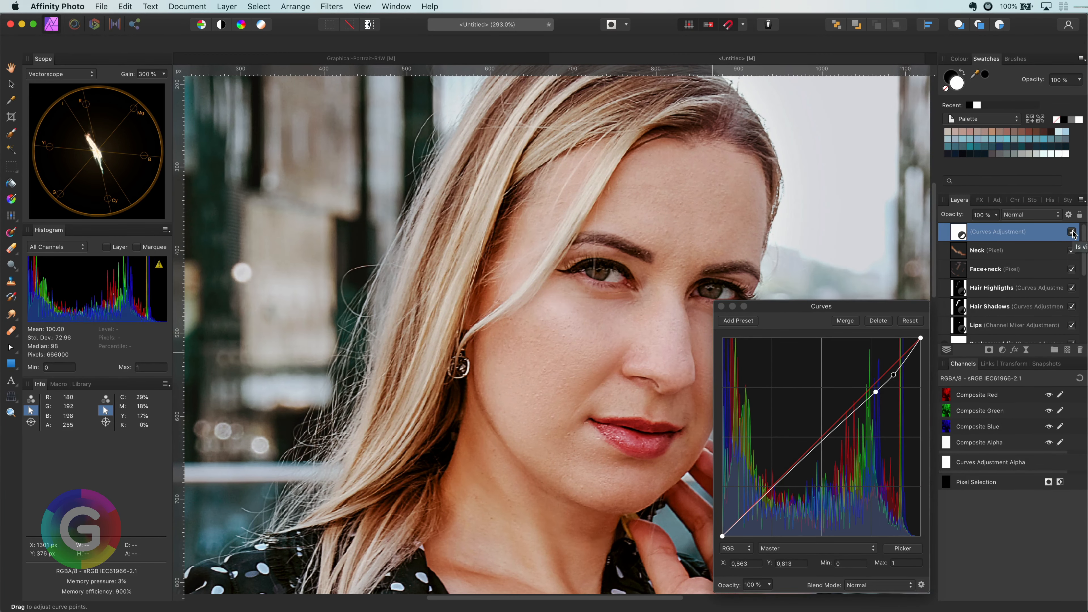
{"action": "left_click", "coordinate": [1070, 231]}
{"action": "left_click", "coordinate": [1071, 232]}
{"action": "left_click", "coordinate": [1071, 231]}
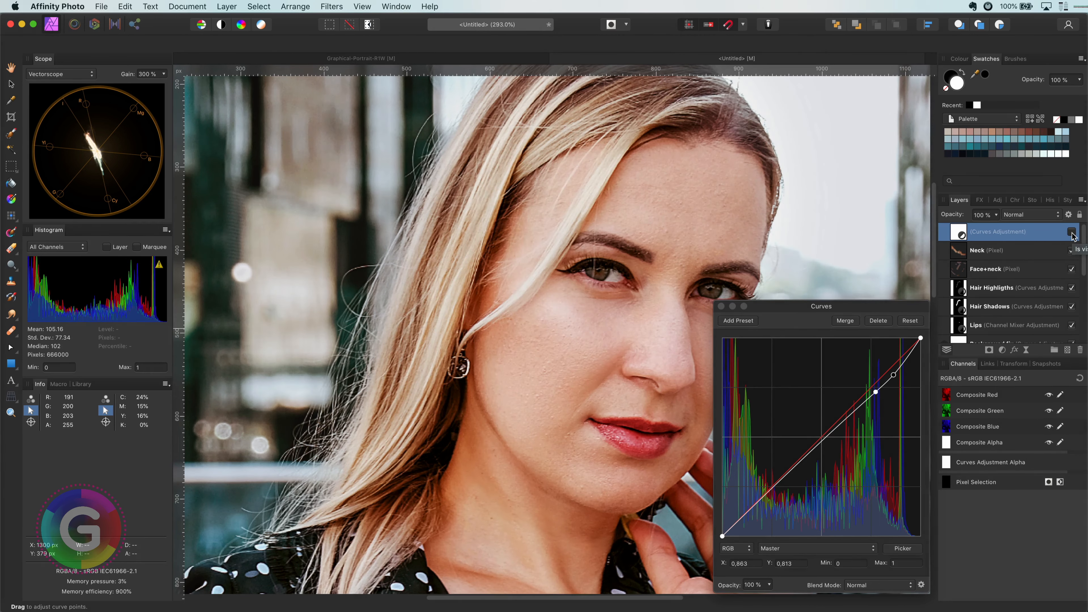
{"action": "left_click", "coordinate": [1071, 232]}
{"action": "left_click", "coordinate": [721, 307]}
{"action": "scroll", "coordinate": [706, 337], "scroll_direction": "down", "scroll_amount": 5}
{"action": "left_click", "coordinate": [1071, 231]}
{"action": "left_click", "coordinate": [1071, 231]}
{"action": "scroll", "coordinate": [762, 293], "scroll_direction": "right", "scroll_amount": 3}
{"action": "scroll", "coordinate": [762, 292], "scroll_direction": "down", "scroll_amount": 2}
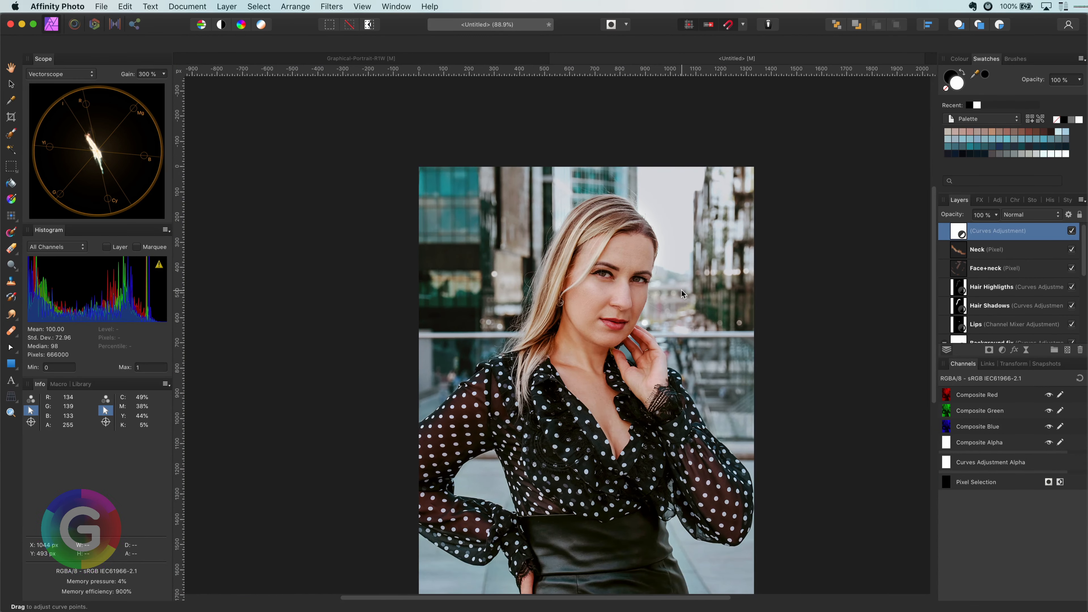
- Rename the new Curves adjustment layer as "Remove brightness"
{"action": "scroll", "coordinate": [625, 307], "scroll_direction": "up", "scroll_amount": 5}
{"action": "double_click", "coordinate": [998, 231]}
{"action": "type", "text": "Remove bright"}
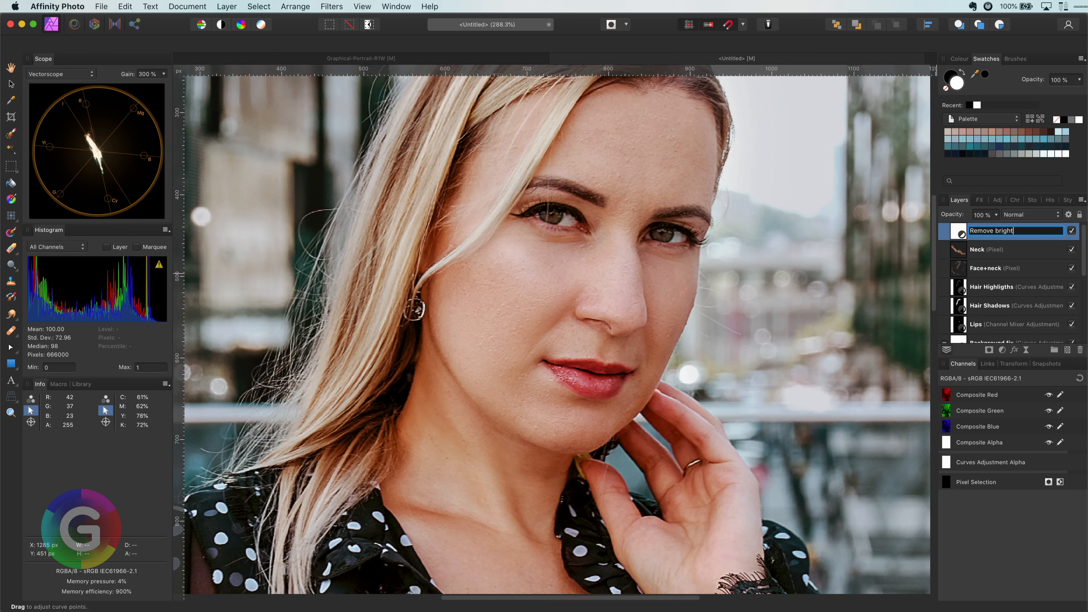
{"action": "type", "text": "ness"}
{"action": "key", "text": "Return"}
- Add another Curves adjustment above Remove brightness and name it "Lighten Eyes"
{"action": "left_click", "coordinate": [1002, 350]}
{"action": "left_click", "coordinate": [1029, 473]}
{"action": "double_click", "coordinate": [992, 233]}
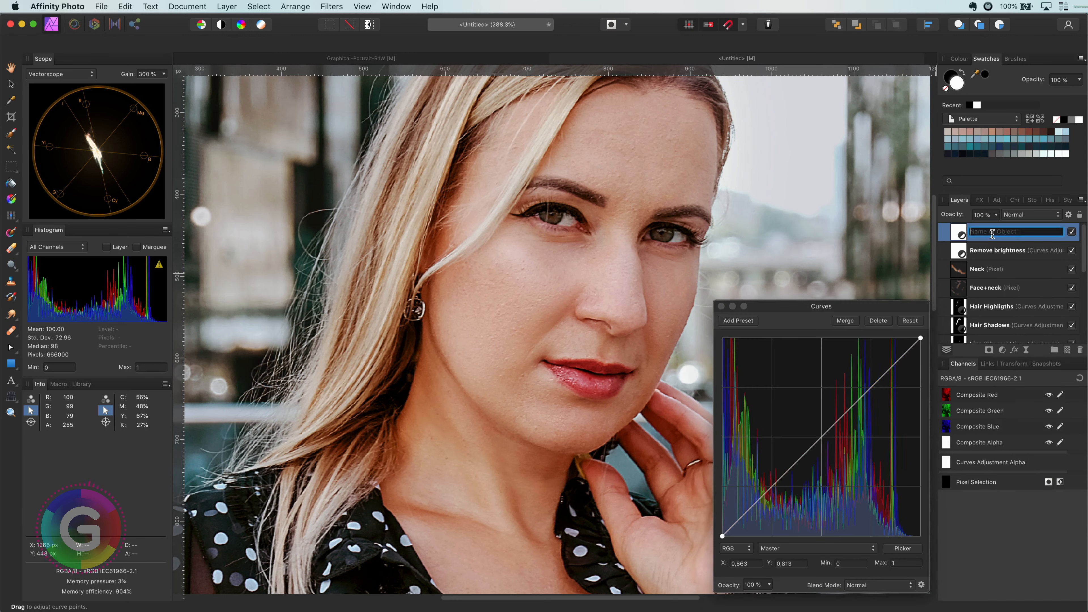
{"action": "type", "text": "Lighten Eyes"}
{"action": "key", "text": "Return"}
- Raise the Lighten Eyes curve above the diagonal with an upper-midtone point and a point at 0.235 input and 0.328 output
{"action": "mouse_move", "coordinate": [552, 219]}
{"action": "left_mouse_down"}
{"action": "mouse_move", "coordinate": [554, 202]}
{"action": "mouse_move", "coordinate": [569, 209]}
{"action": "left_mouse_up"}
{"action": "left_click_drag", "start_coordinate": [769, 479], "coordinate": [768, 470]}
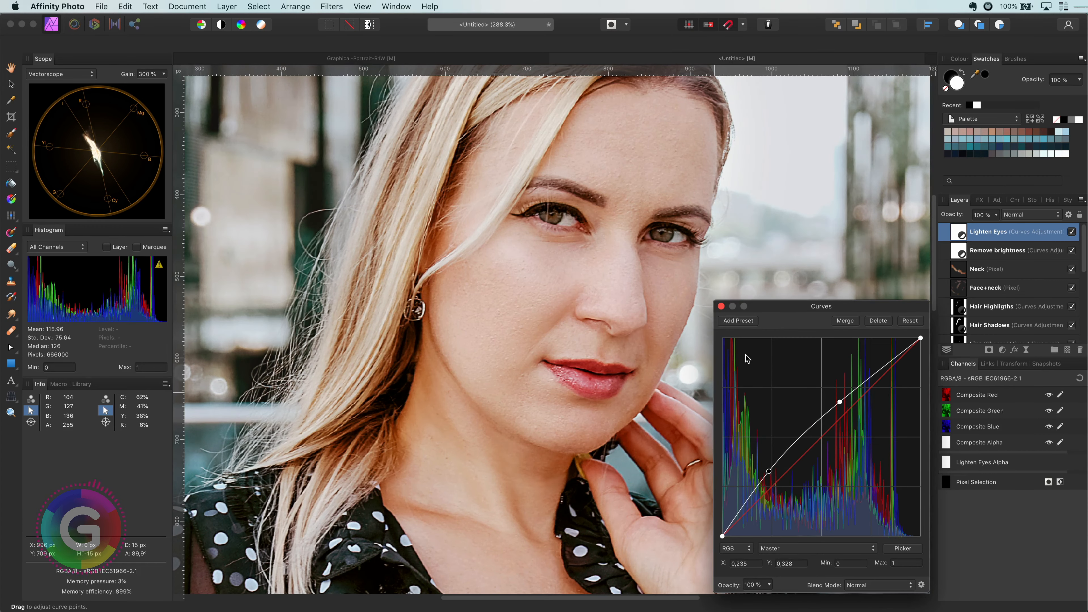
{"action": "left_click", "coordinate": [721, 306]}
- Invert the Lighten Eyes mask and paint the lightening back over both eyes with the soft 21 px brush
{"action": "key", "text": "super+i"}
{"action": "scroll", "coordinate": [583, 237], "scroll_direction": "up", "scroll_amount": 8}
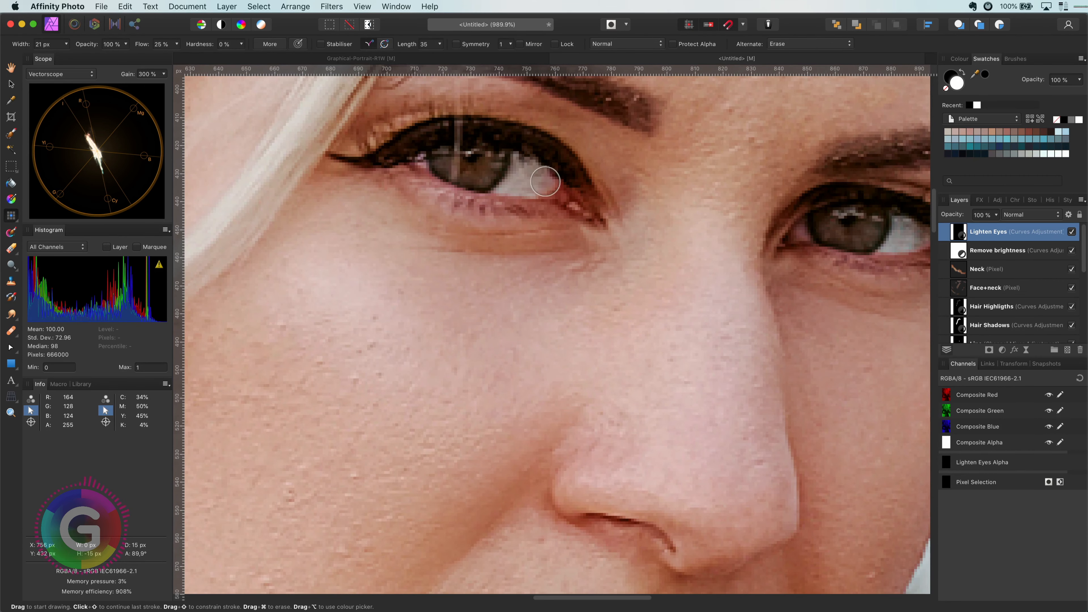
{"action": "mouse_move", "coordinate": [546, 181]}
{"action": "left_mouse_down"}
{"action": "mouse_move", "coordinate": [455, 158]}
{"action": "mouse_move", "coordinate": [485, 159]}
{"action": "left_mouse_up"}
{"action": "scroll", "coordinate": [871, 238], "scroll_direction": "right", "scroll_amount": 2}
{"action": "mouse_move", "coordinate": [861, 233]}
{"action": "left_mouse_down"}
{"action": "mouse_move", "coordinate": [754, 234]}
{"action": "mouse_move", "coordinate": [812, 215]}
{"action": "mouse_move", "coordinate": [754, 236]}
{"action": "mouse_move", "coordinate": [836, 233]}
{"action": "left_mouse_up"}
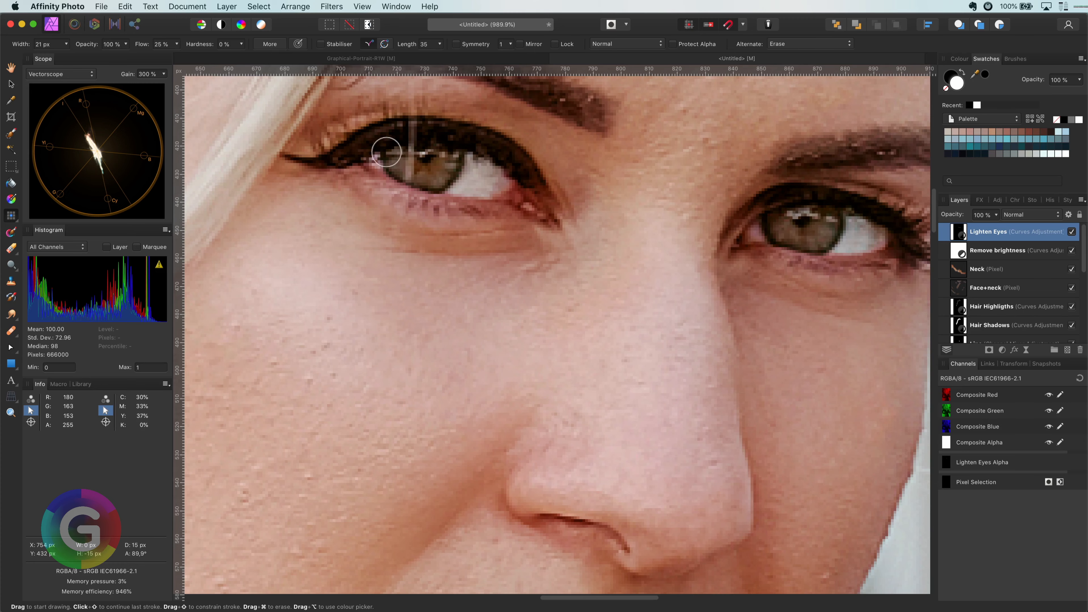
- Compare the portrait with Lighten Eyes hidden and shown, and lower that layer's opacity to 75%
{"action": "key", "text": "super+0"}
{"action": "scroll", "coordinate": [578, 189], "scroll_direction": "up", "scroll_amount": 5}
{"action": "scroll", "coordinate": [578, 189], "scroll_direction": "up", "scroll_amount": 3}
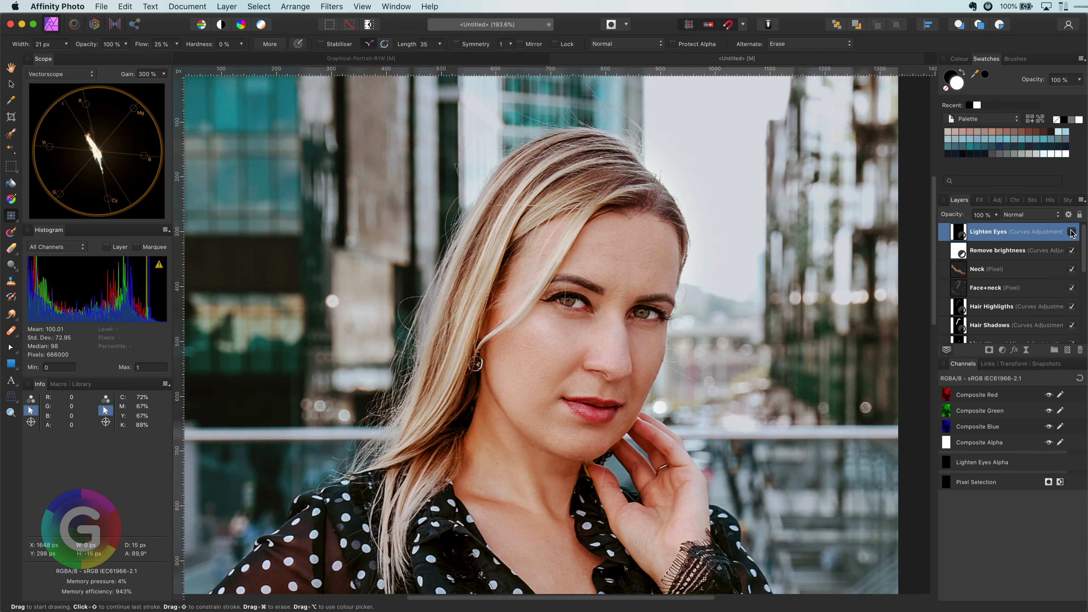
{"action": "left_click", "coordinate": [1071, 232]}
{"action": "left_click", "coordinate": [1072, 232]}
{"action": "left_click_drag", "start_coordinate": [954, 217], "coordinate": [943, 216]}
{"action": "key", "text": "super+0"}
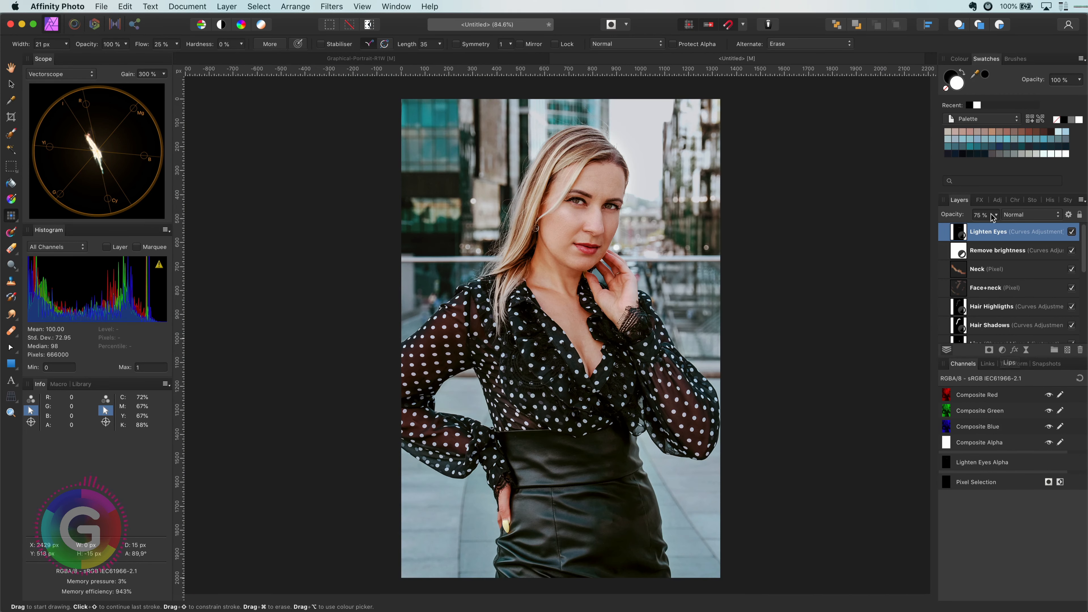
- Add a Gradient Map adjustment with the black-and-white preset above Lighten Eyes, check its middle stop and close its settings
{"action": "left_click", "coordinate": [996, 200]}
{"action": "scroll", "coordinate": [985, 317], "scroll_direction": "down", "scroll_amount": 4}
{"action": "left_click", "coordinate": [987, 321]}
{"action": "scroll", "coordinate": [987, 320], "scroll_direction": "down", "scroll_amount": 7}
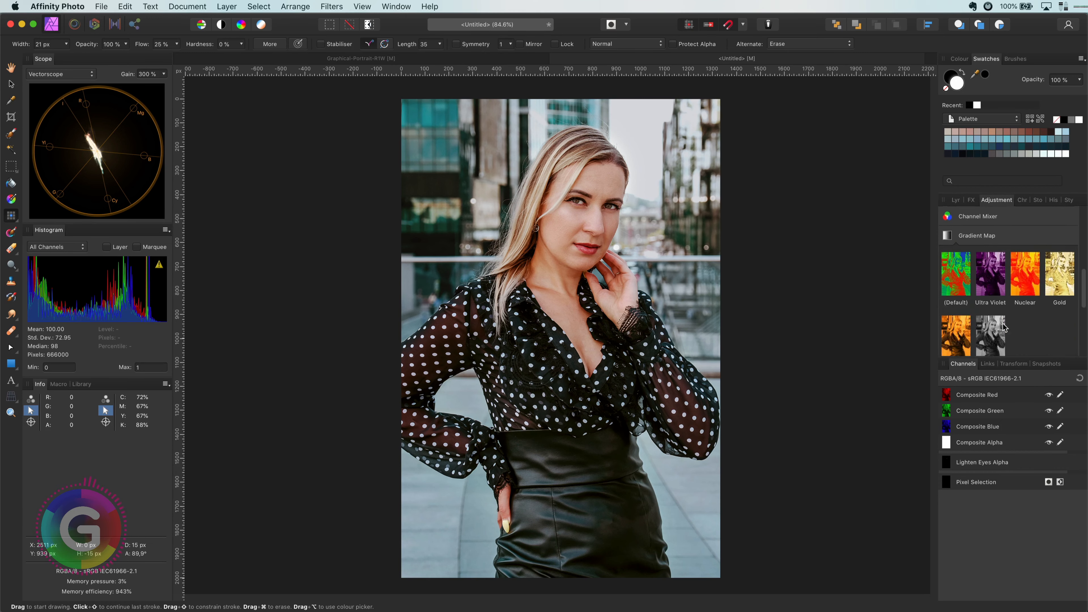
{"action": "left_click", "coordinate": [990, 274]}
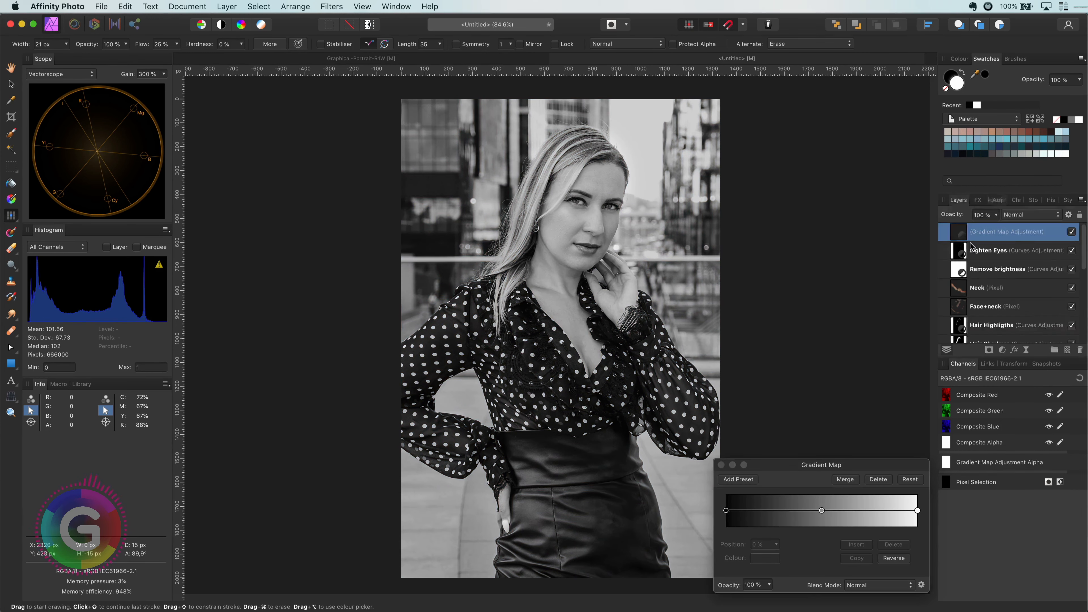
{"action": "left_click", "coordinate": [821, 510]}
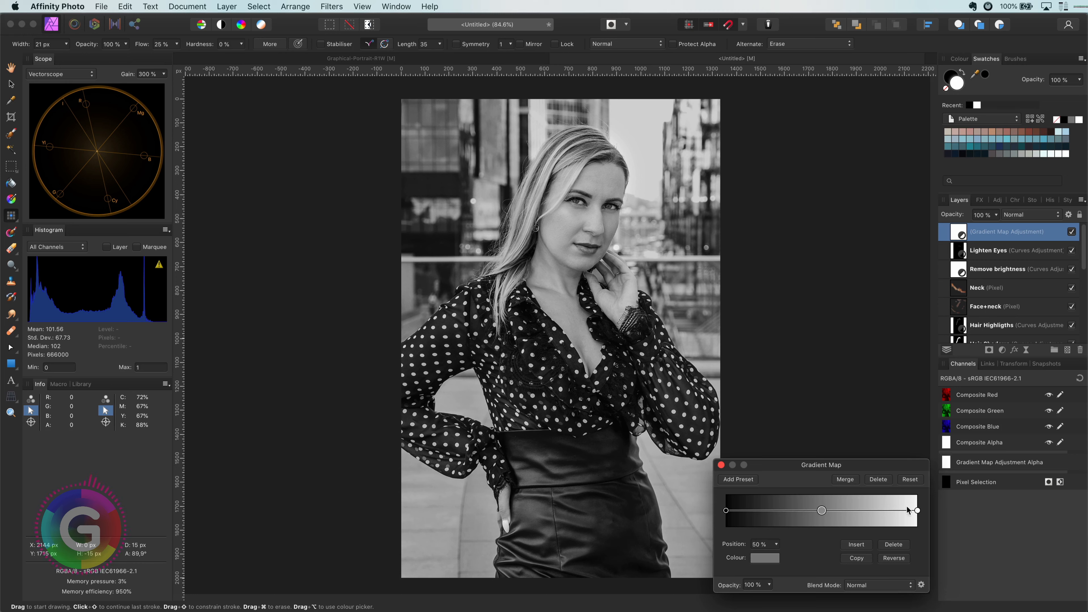
{"action": "left_click", "coordinate": [721, 465]}
{"action": "double_click", "coordinate": [994, 236]}
{"action": "left_click", "coordinate": [721, 465]}
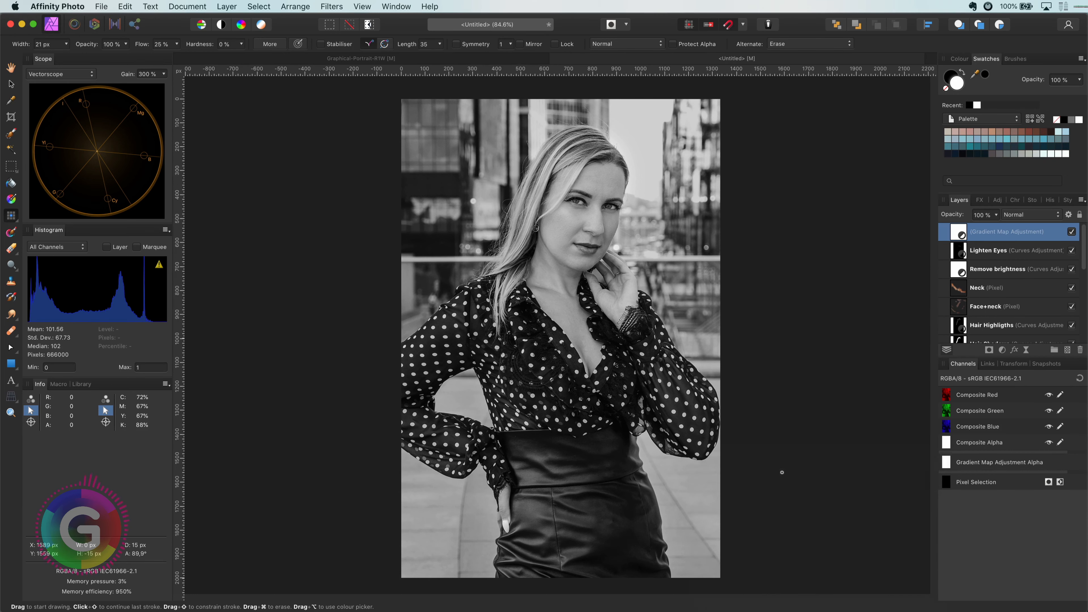
- Name the gradient map "Contrast", set its blend mode to Overlay and compare the portrait with it hidden and shown
{"action": "left_click", "coordinate": [1024, 231]}
{"action": "type", "text": "Contrast"}
{"action": "key", "text": "Return"}
{"action": "left_click", "coordinate": [1030, 218]}
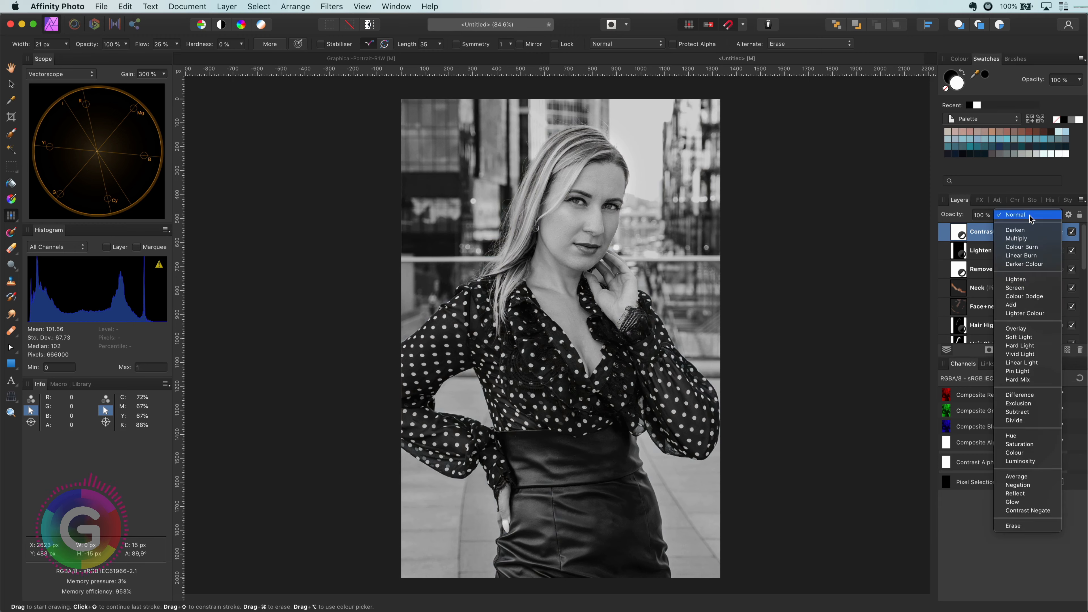
{"action": "left_click", "coordinate": [1027, 330]}
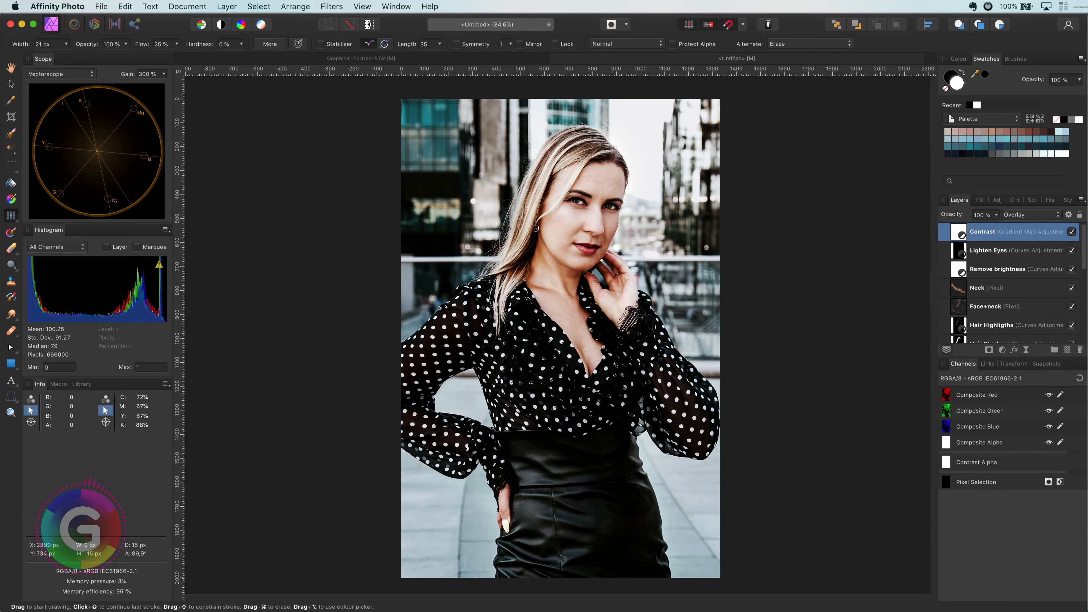
{"action": "left_click", "coordinate": [1071, 232]}
{"action": "left_click", "coordinate": [1071, 231]}
- Shape Contrast's underlying composition range to spare the midtones, with points at 0% output at 26%, 51% and 74% input
{"action": "left_click", "coordinate": [1069, 215]}
{"action": "left_click_drag", "start_coordinate": [858, 158], "coordinate": [858, 297]}
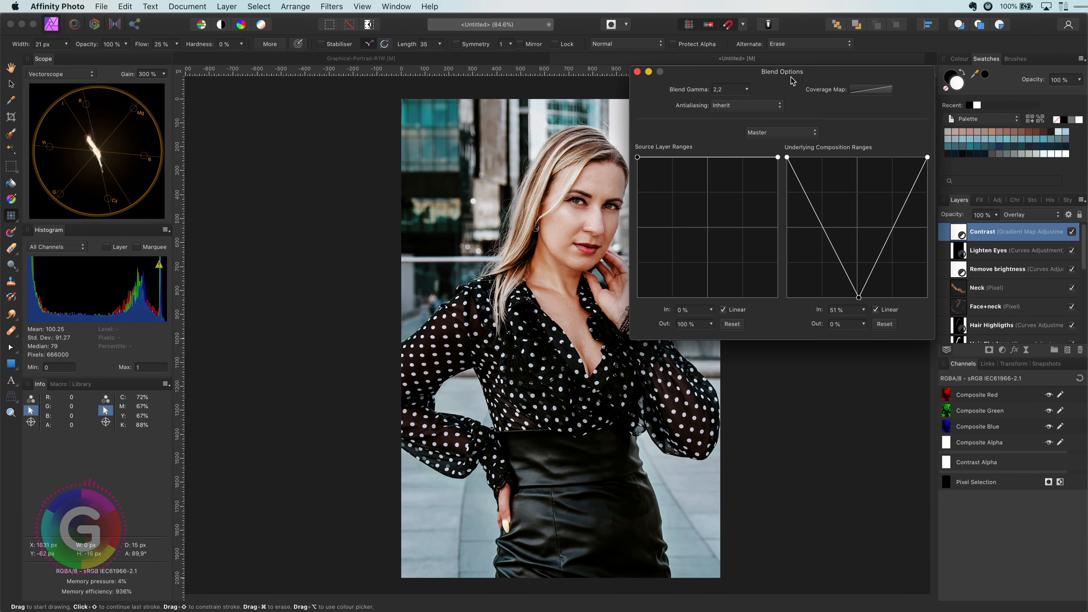
{"action": "left_click_drag", "start_coordinate": [792, 80], "coordinate": [888, 322]}
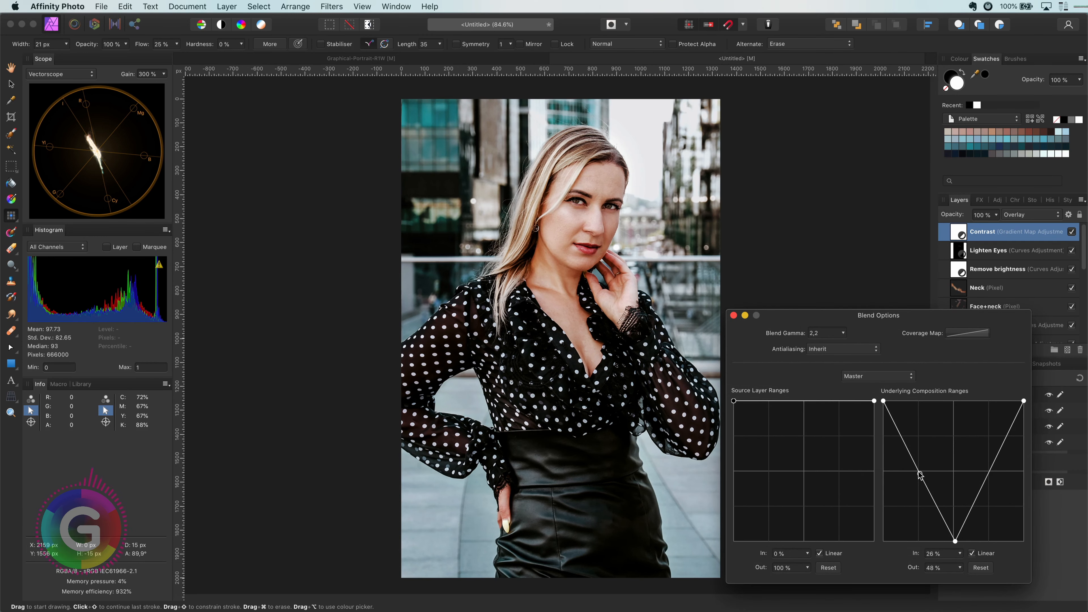
{"action": "left_click_drag", "start_coordinate": [923, 480], "coordinate": [918, 541]}
{"action": "left_click_drag", "start_coordinate": [993, 467], "coordinate": [985, 541]}
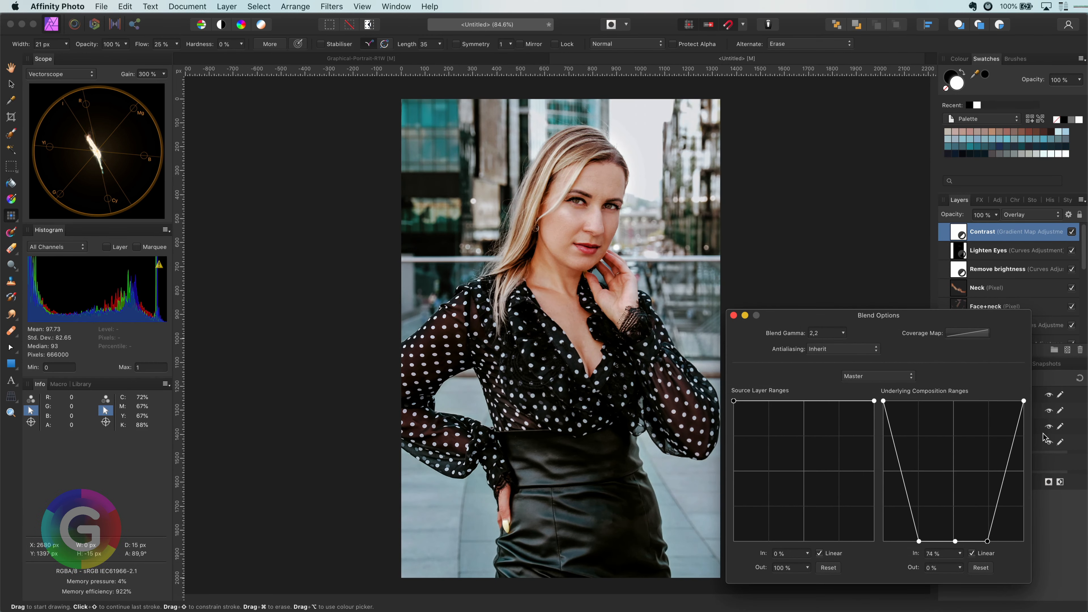
{"action": "left_click", "coordinate": [733, 315]}
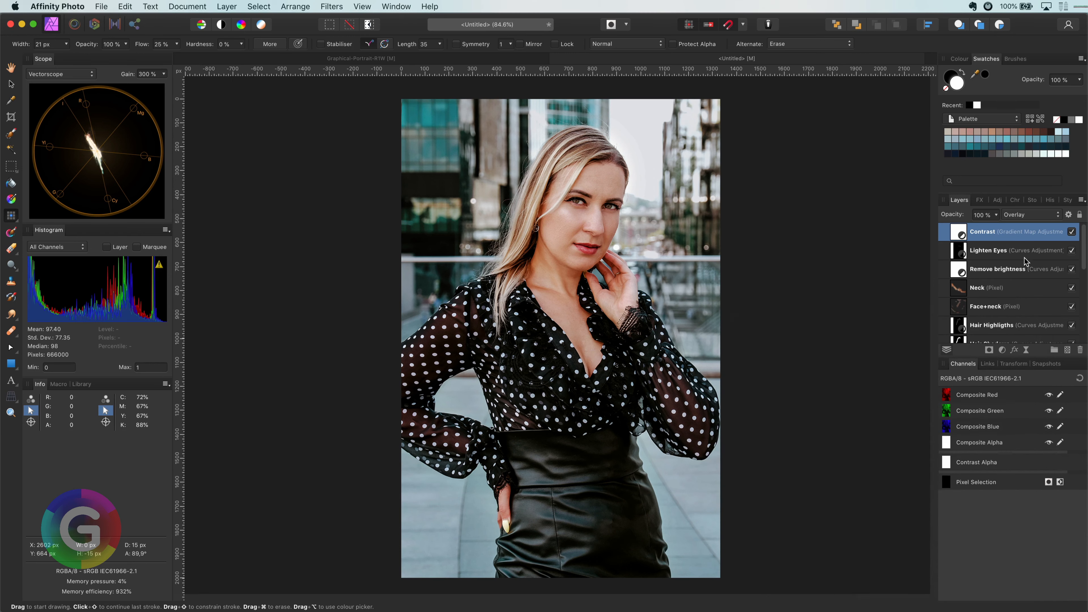
- Compare the portrait with Contrast hidden and shown, and readjust the lower points of its underlying composition range
{"action": "left_click", "coordinate": [1072, 232]}
{"action": "left_click", "coordinate": [1071, 232]}
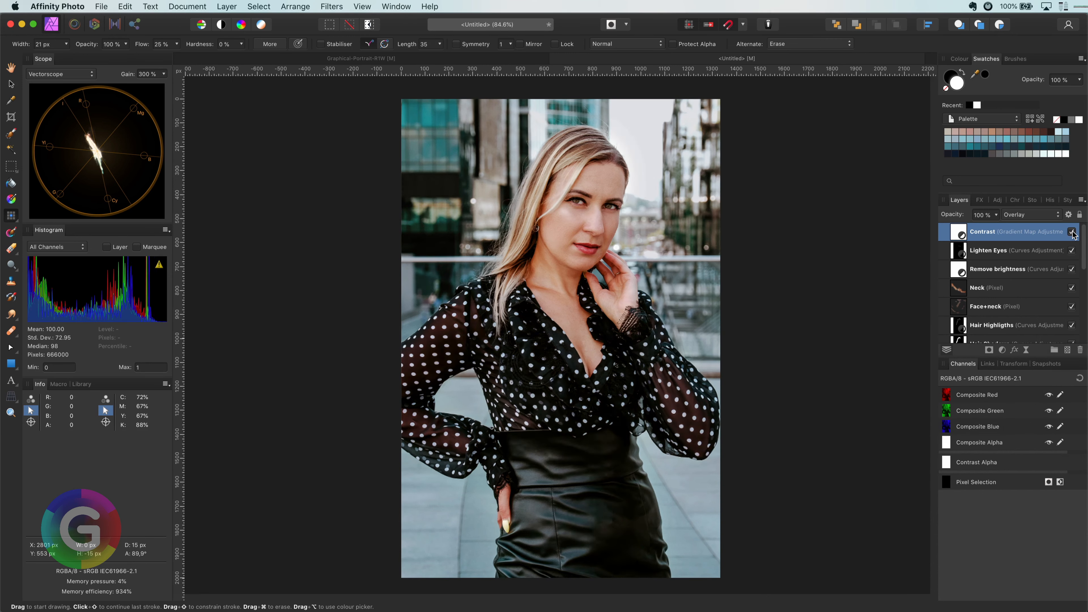
{"action": "left_click", "coordinate": [1068, 215]}
{"action": "mouse_move", "coordinate": [919, 540]}
{"action": "left_mouse_down"}
{"action": "mouse_move", "coordinate": [900, 552]}
{"action": "mouse_move", "coordinate": [917, 549]}
{"action": "mouse_move", "coordinate": [913, 513]}
{"action": "mouse_move", "coordinate": [912, 548]}
{"action": "left_mouse_up"}
{"action": "left_click_drag", "start_coordinate": [985, 543], "coordinate": [954, 554]}
{"action": "left_click", "coordinate": [733, 315]}
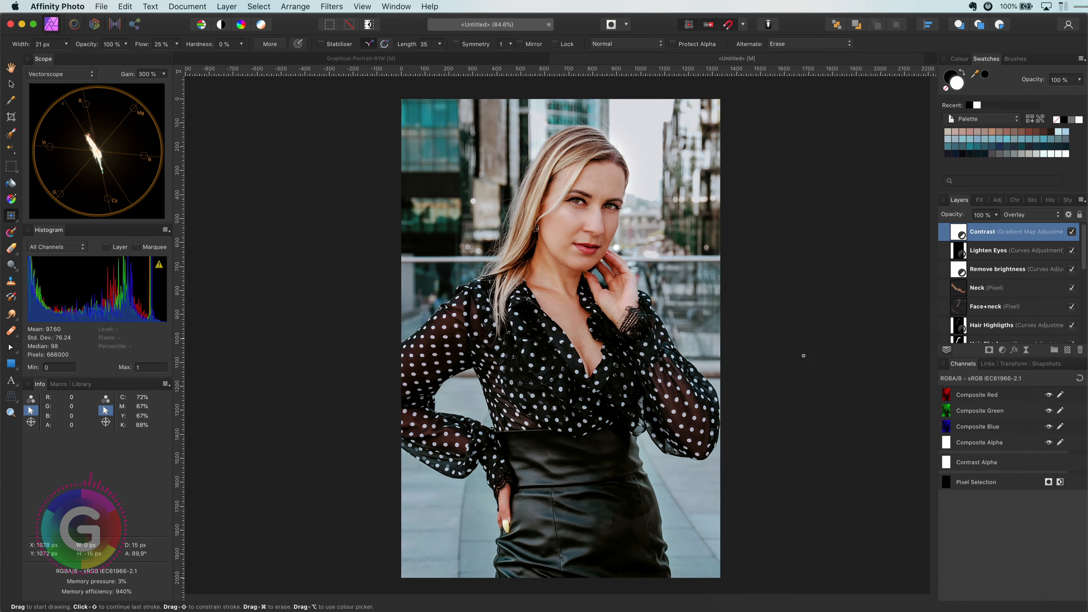
- Add a Curves adjustment above the Contrast gradient map and name it "Highlights boost"
{"action": "key", "text": "v"}
{"action": "left_click", "coordinate": [1004, 350]}
{"action": "left_click", "coordinate": [1028, 473]}
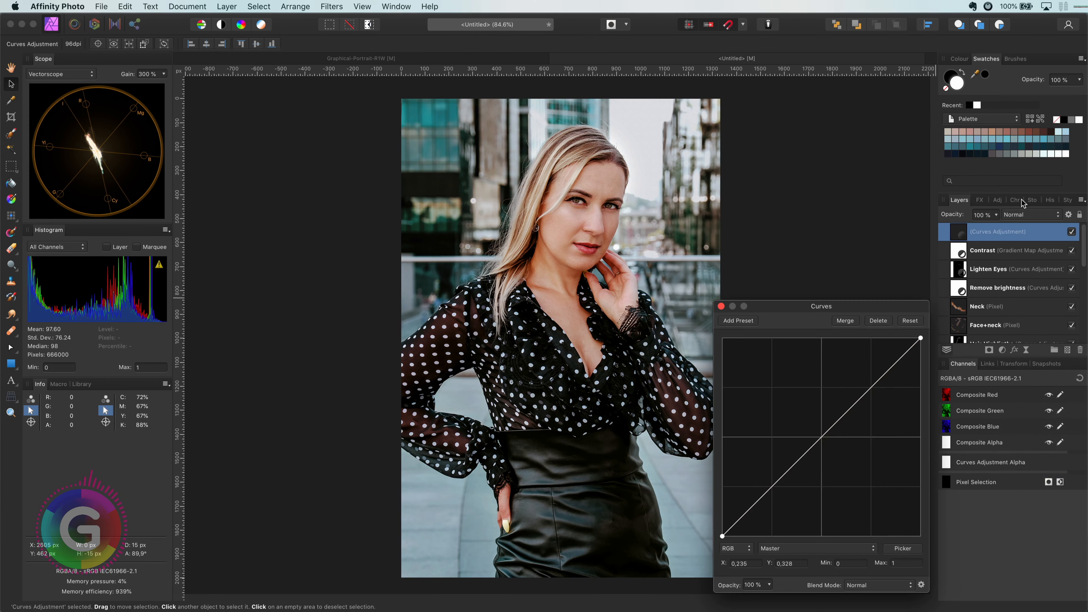
{"action": "double_click", "coordinate": [998, 230]}
{"action": "type", "text": "Highlights boost"}
{"action": "key", "text": "Return"}
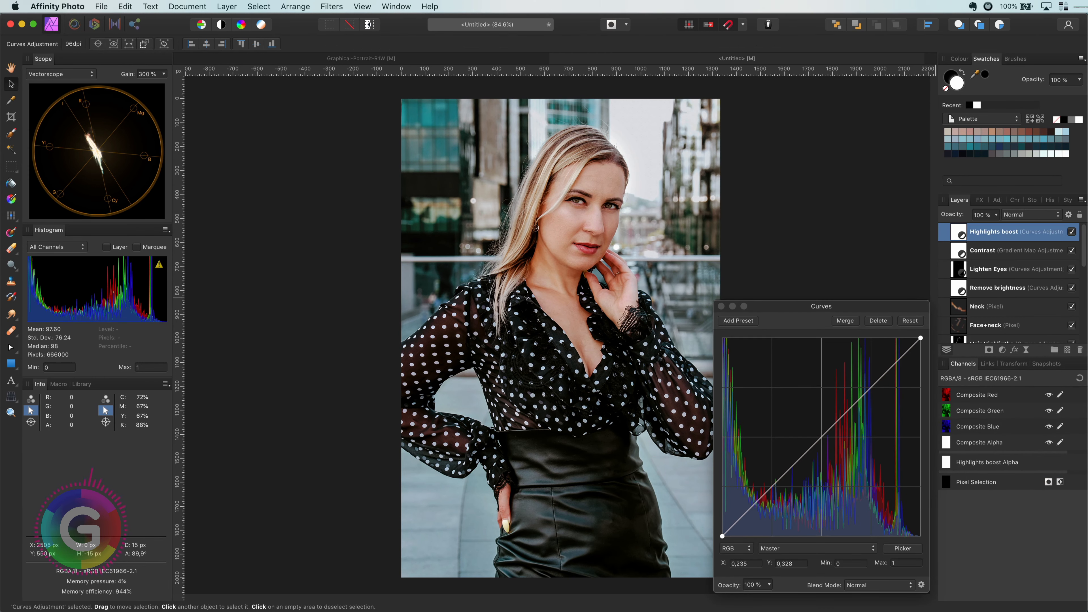
- Set Highlights boost to Colour Dodge, move its curve's black point to about mid-input and lower the white point to about half output
{"action": "left_click", "coordinate": [1024, 219]}
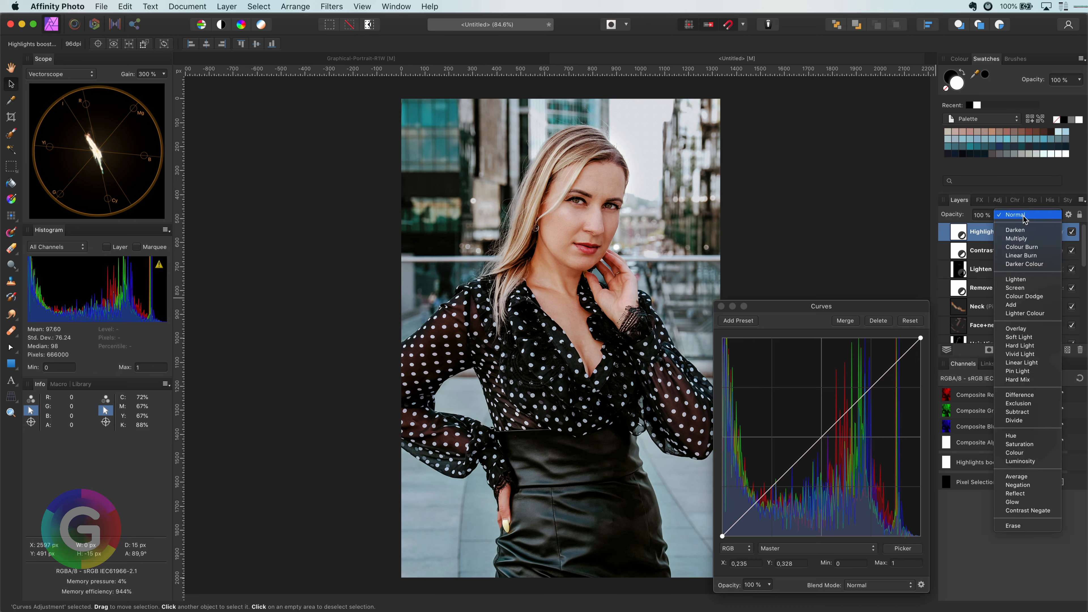
{"action": "left_click", "coordinate": [1023, 296]}
{"action": "left_click_drag", "start_coordinate": [722, 535], "coordinate": [821, 536]}
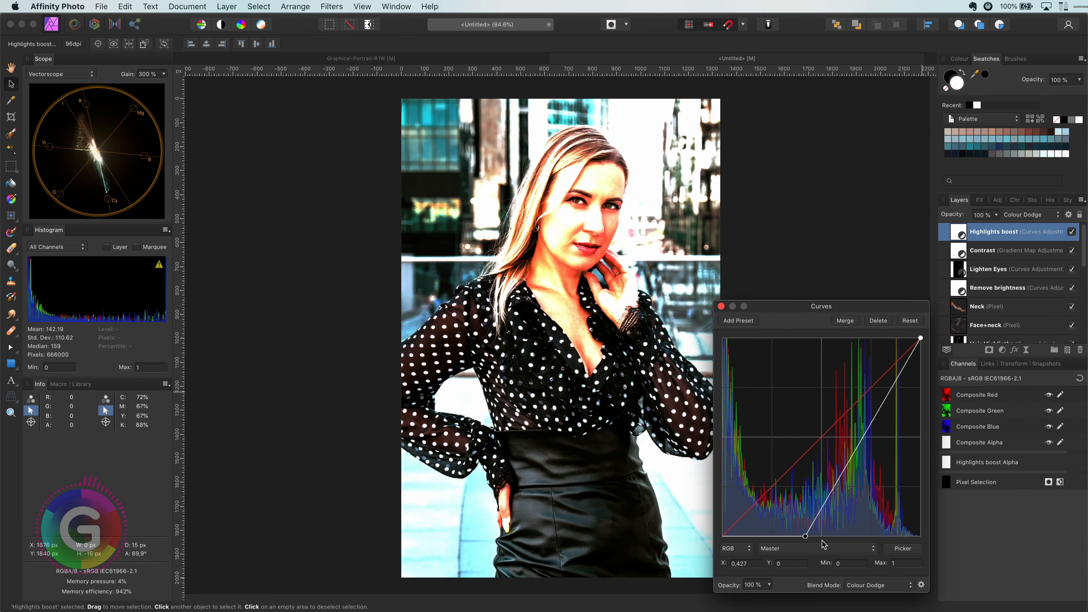
{"action": "left_click_drag", "start_coordinate": [920, 338], "coordinate": [921, 441]}
{"action": "left_click", "coordinate": [720, 306]}
- Shape Highlights boost's underlying composition range into a V reaching 0% output at 49% input, with the highlight end lowered to about half
{"action": "left_click", "coordinate": [1068, 215]}
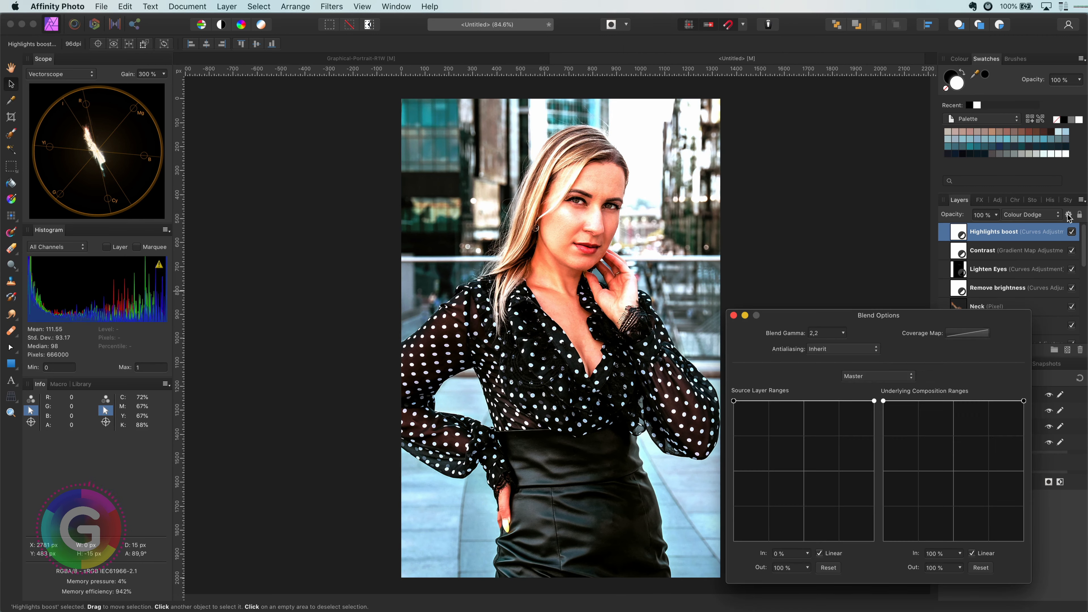
{"action": "left_click_drag", "start_coordinate": [968, 402], "coordinate": [952, 541]}
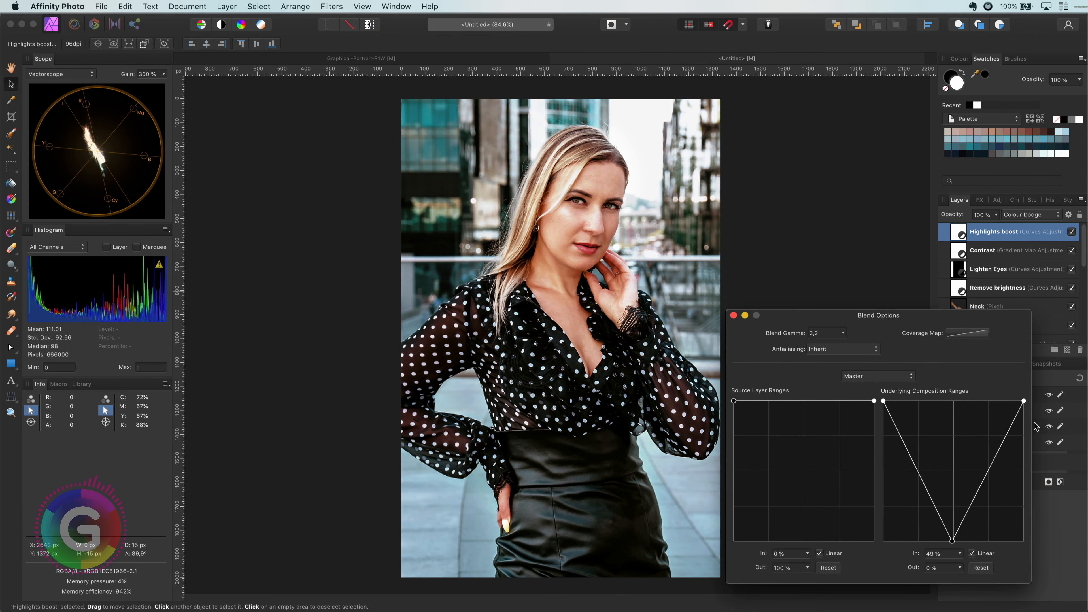
{"action": "left_click_drag", "start_coordinate": [1024, 401], "coordinate": [1024, 466]}
{"action": "left_click", "coordinate": [733, 315]}
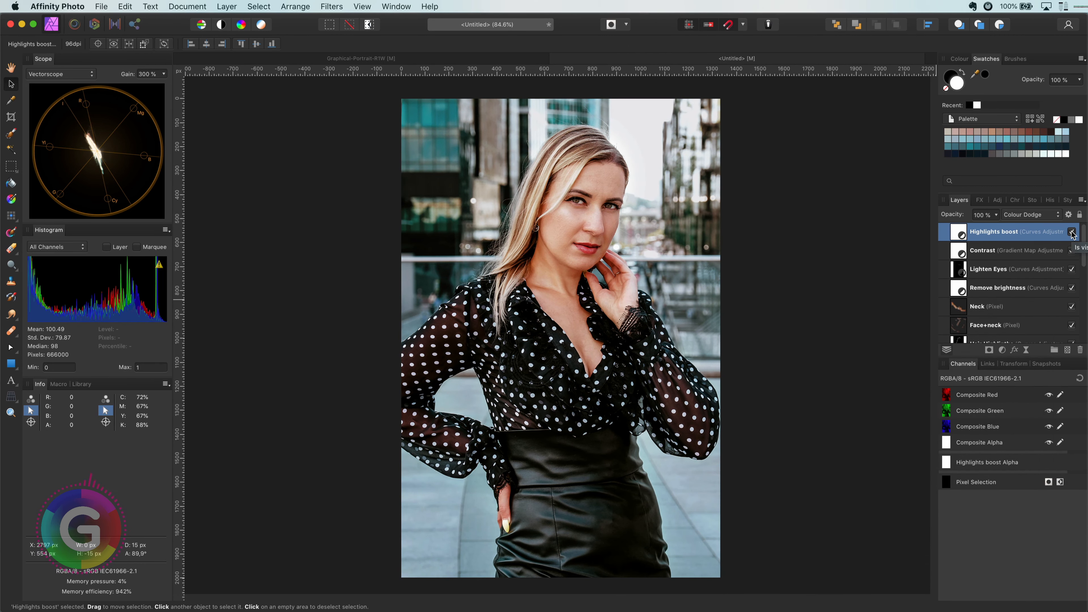
- Compare the portrait with Highlights boost hidden and shown, in full view and close up on the face
{"action": "left_click", "coordinate": [1071, 232]}
{"action": "left_click", "coordinate": [1071, 231]}
{"action": "left_click", "coordinate": [1071, 232]}
{"action": "left_click", "coordinate": [1072, 232]}
{"action": "scroll", "coordinate": [581, 235], "scroll_direction": "up", "scroll_amount": 10}
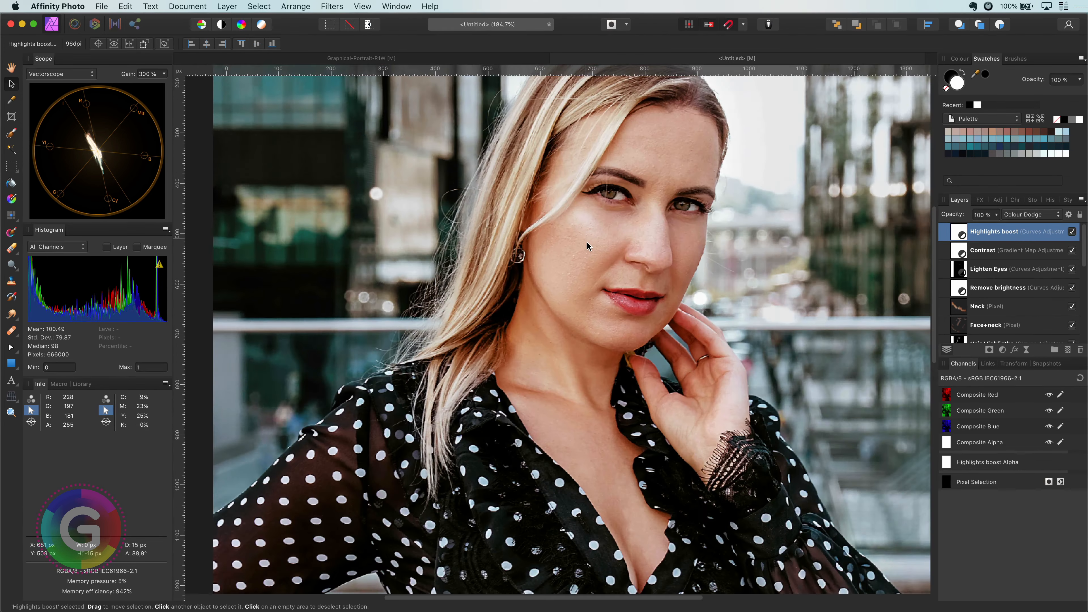
{"action": "scroll", "coordinate": [632, 255], "scroll_direction": "up", "scroll_amount": 5}
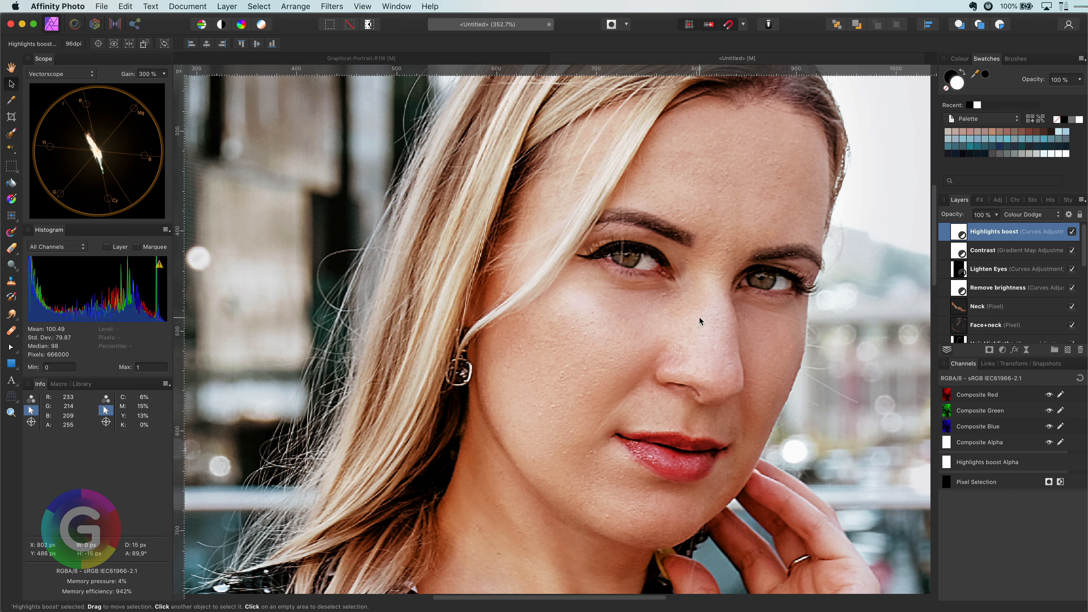
{"action": "left_click", "coordinate": [1072, 232]}
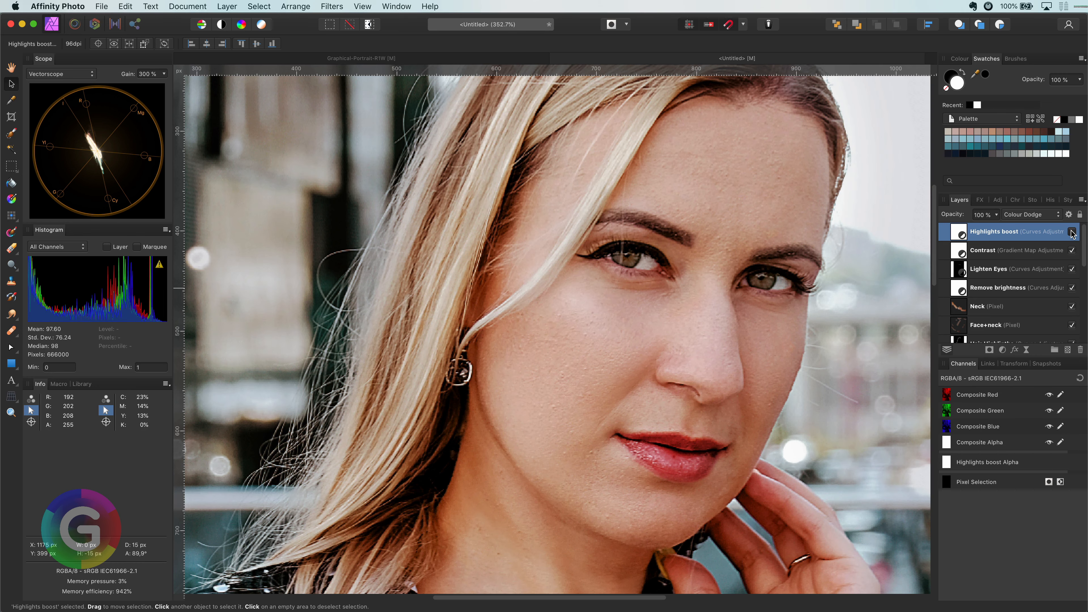
{"action": "left_click", "coordinate": [1072, 232]}
{"action": "scroll", "coordinate": [678, 232], "scroll_direction": "up", "scroll_amount": 3}
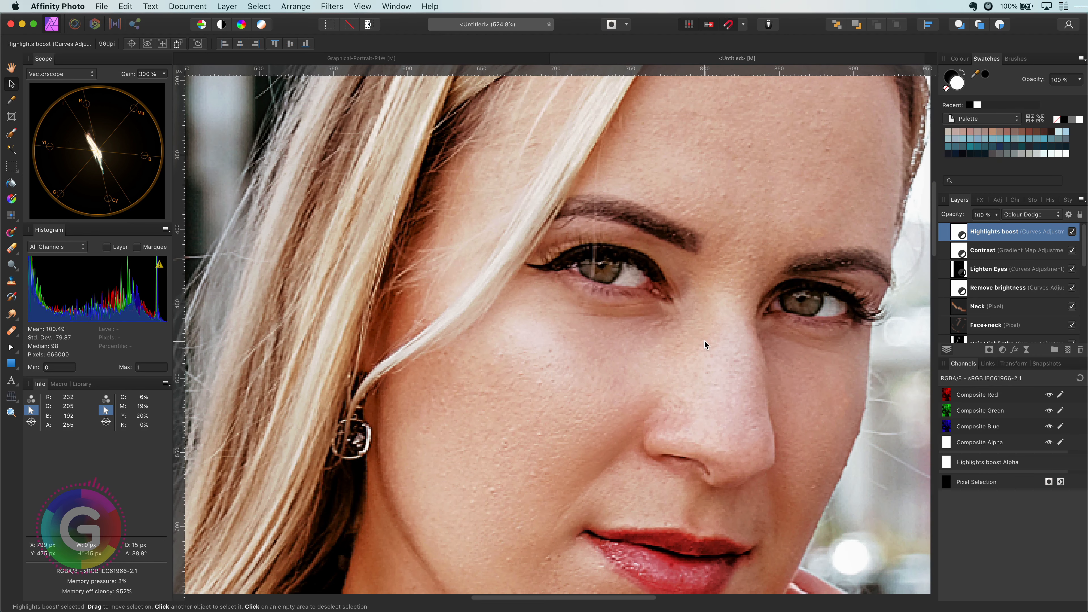
- Paste a copy of the original Background layer above Highlights boost and expand it to show its nested rectangle
{"action": "scroll", "coordinate": [985, 300], "scroll_direction": "down", "scroll_amount": 5}
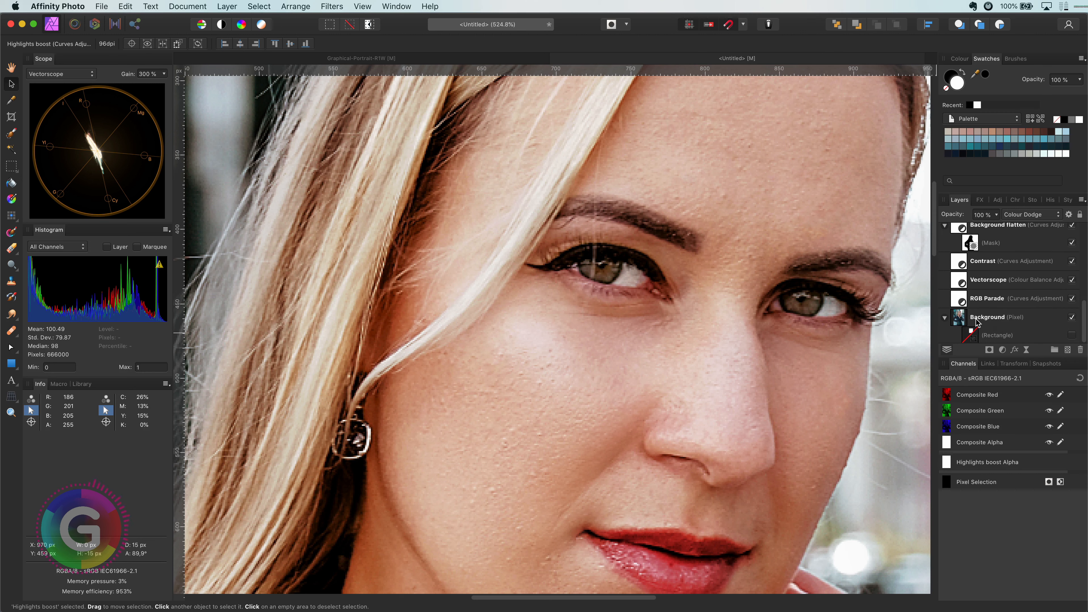
{"action": "left_click", "coordinate": [976, 321]}
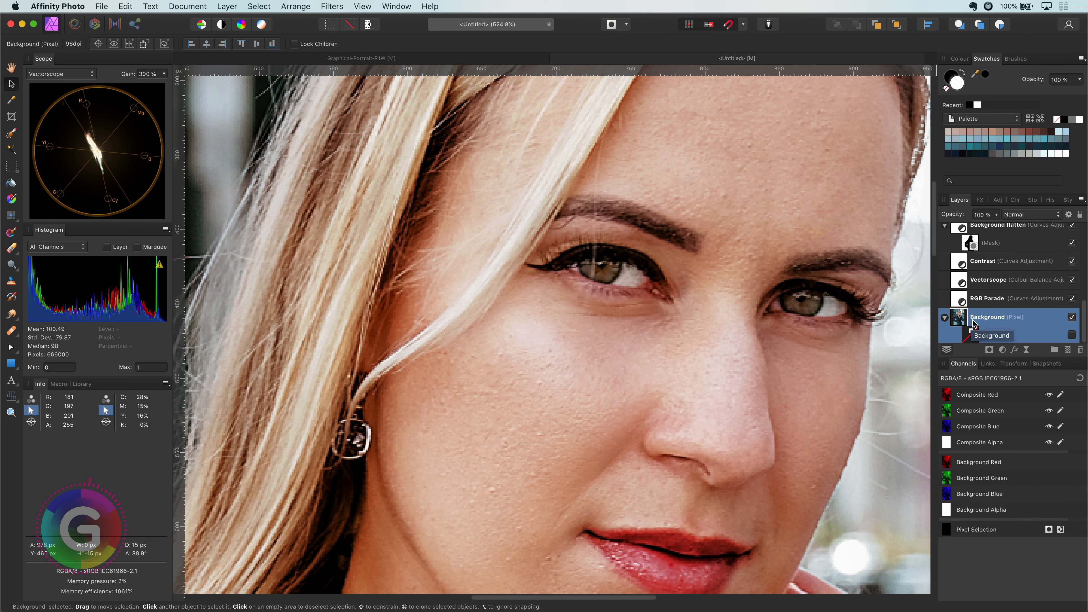
{"action": "scroll", "coordinate": [978, 299], "scroll_direction": "up", "scroll_amount": 5}
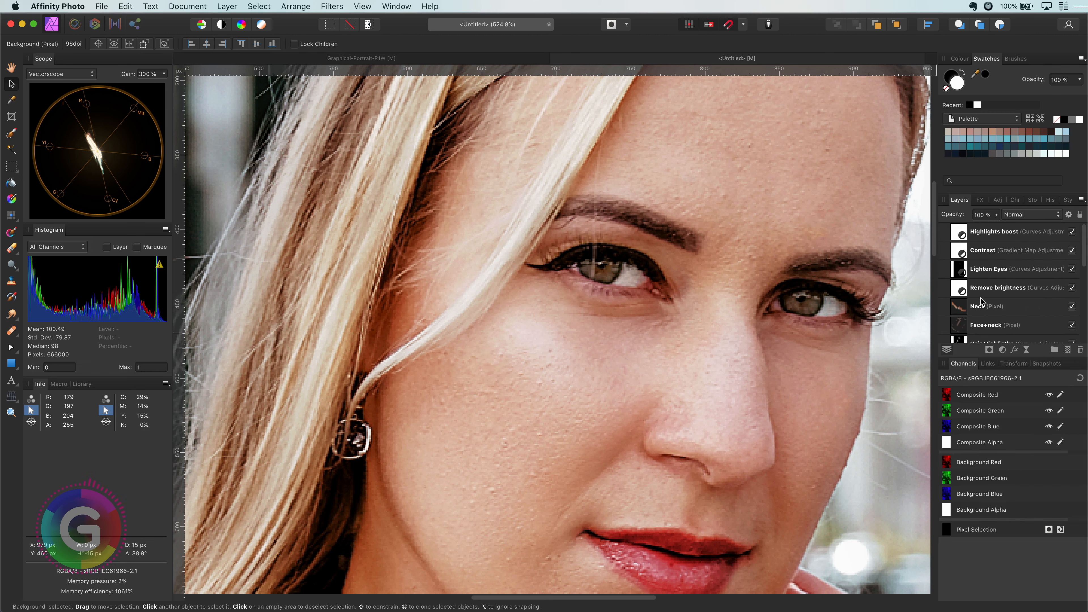
{"action": "left_click", "coordinate": [968, 232]}
{"action": "key", "text": "super+v"}
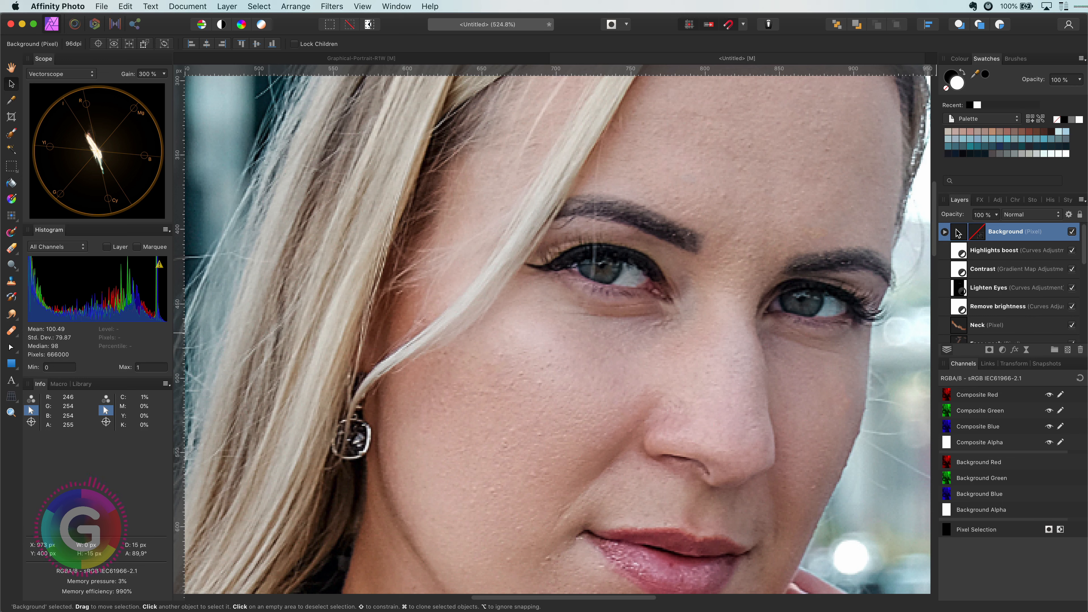
{"action": "left_click", "coordinate": [944, 232]}
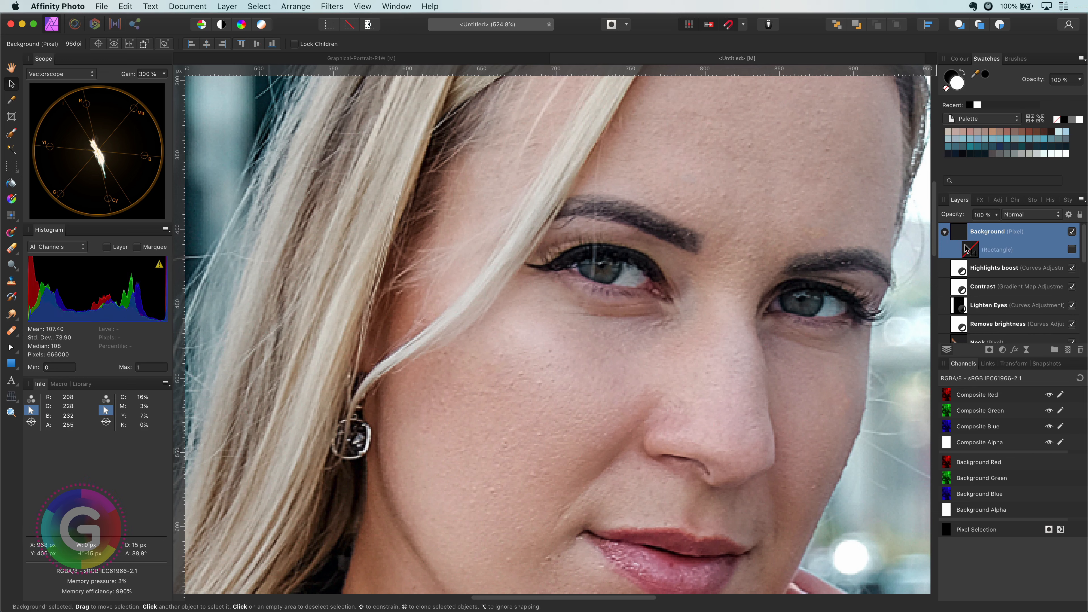
- Delete the rectangle nested in the copied Background layer and hide that layer
{"action": "left_click", "coordinate": [966, 246]}
{"action": "key", "text": "Delete"}
{"action": "left_click", "coordinate": [1072, 232]}
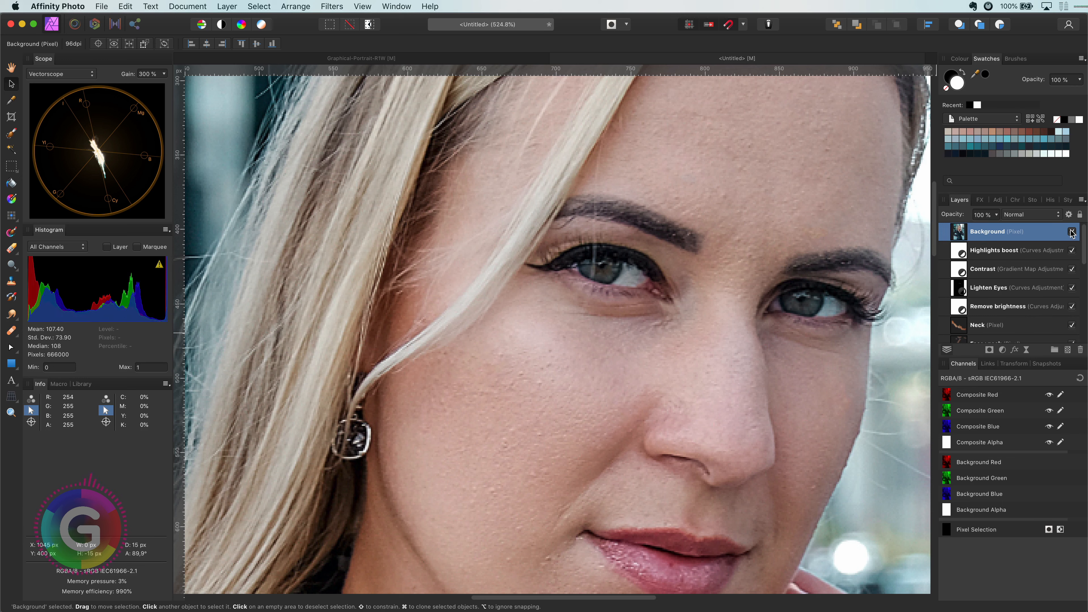
- Add a Curves adjustment directly above Highlights boost and name it "Color in Eyes back"
{"action": "left_click", "coordinate": [960, 256]}
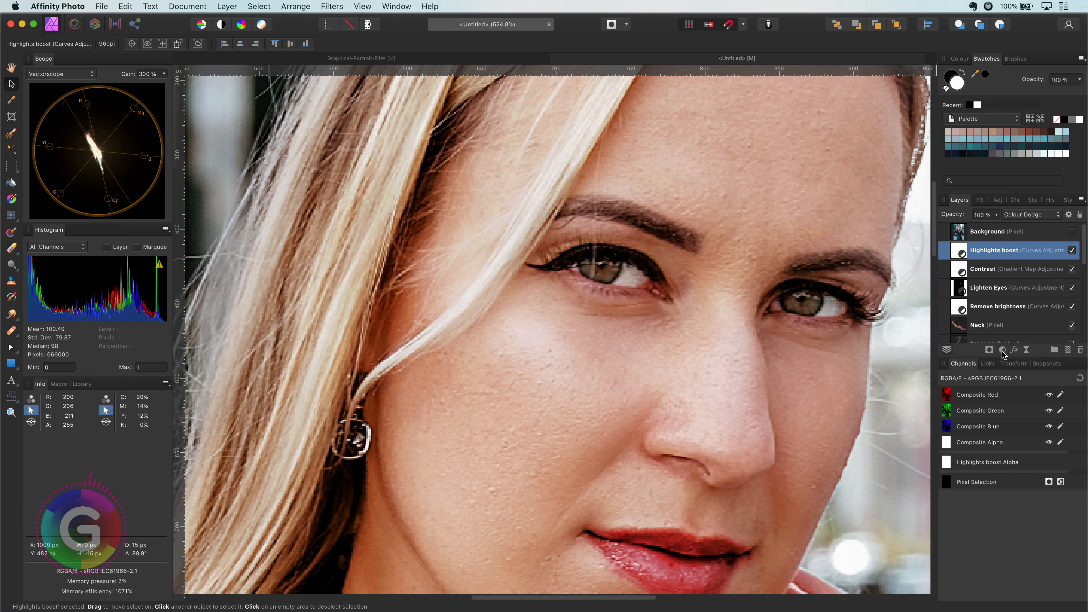
{"action": "left_click", "coordinate": [1025, 350]}
{"action": "left_click", "coordinate": [1019, 478]}
{"action": "double_click", "coordinate": [994, 250]}
{"action": "type", "text": "Color in Eyes back"}
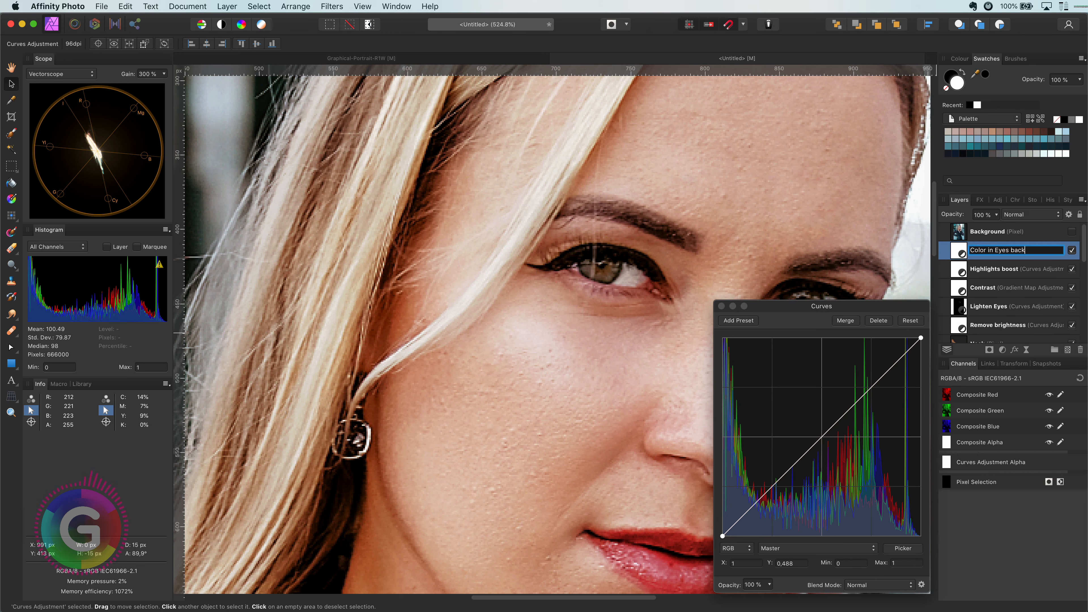
{"action": "key", "text": "Return"}
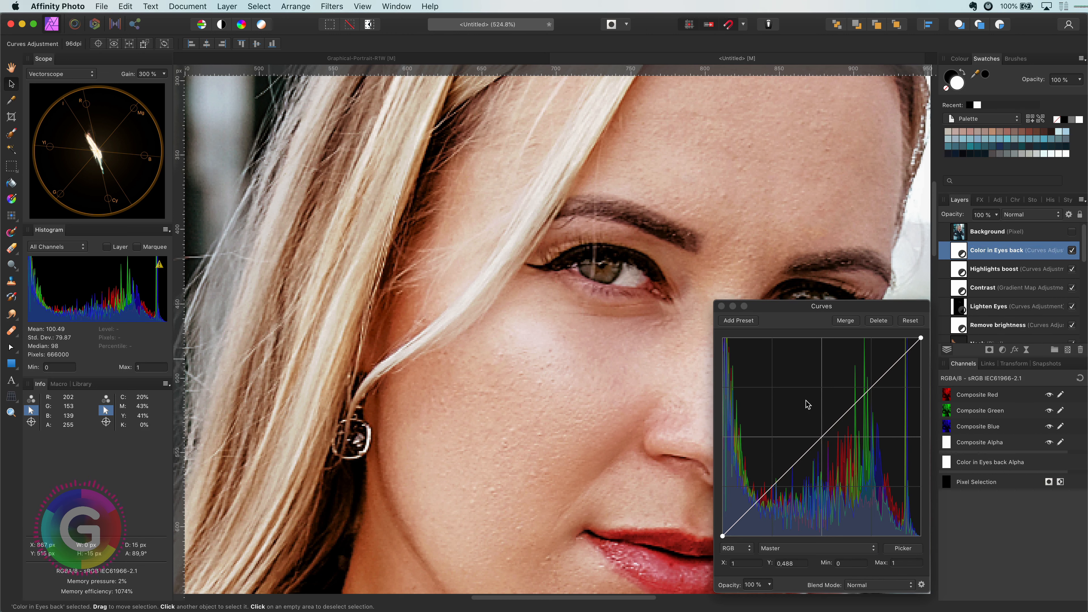
- Raise the Blue curve's black point to about 0.19 output and lift its midtones to about 0.685 output at 0.479 input
{"action": "left_click", "coordinate": [808, 549]}
{"action": "left_click", "coordinate": [805, 576]}
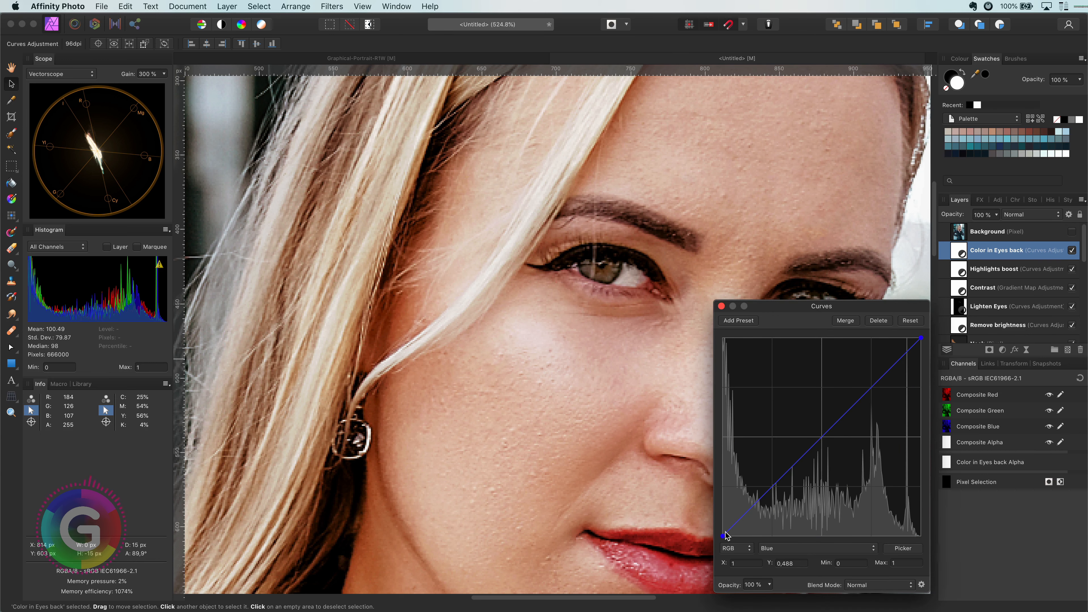
{"action": "left_click_drag", "start_coordinate": [722, 535], "coordinate": [720, 498]}
{"action": "left_click_drag", "start_coordinate": [820, 423], "coordinate": [818, 403]}
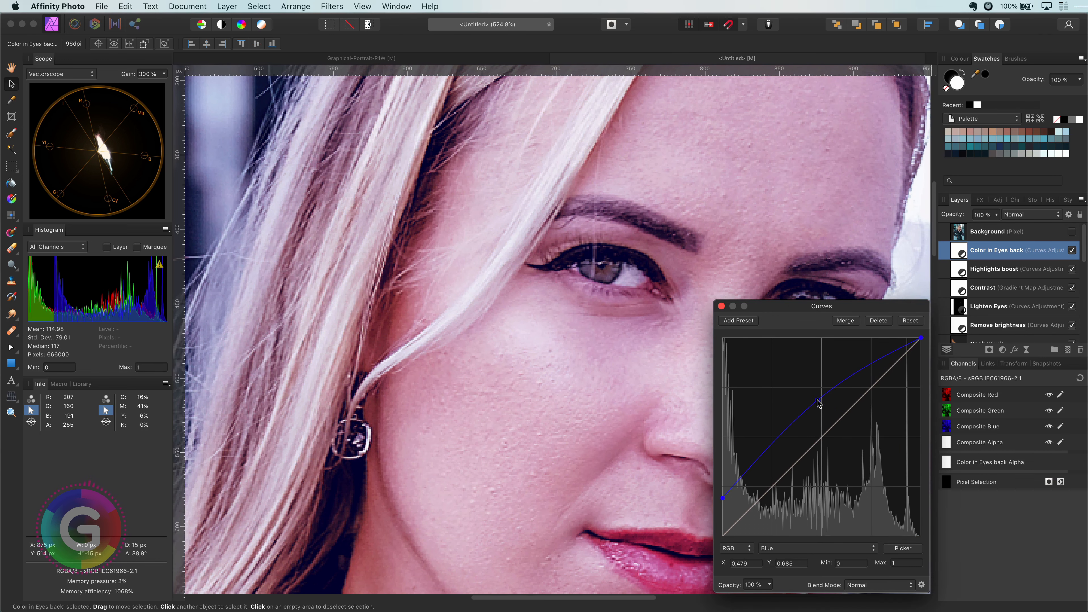
{"action": "left_click", "coordinate": [721, 306]}
- Invert the Color in Eyes back mask and paint white over both irises with a soft 21 px brush at 25% flow
{"action": "key", "text": "super+i"}
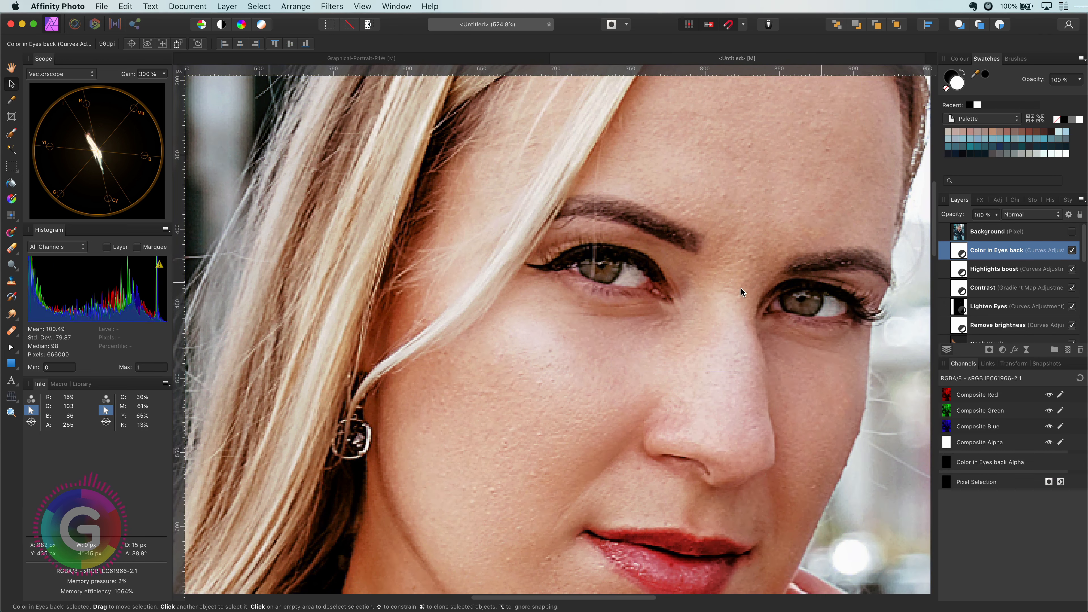
{"action": "key", "text": "b"}
{"action": "mouse_move", "coordinate": [595, 273]}
{"action": "left_mouse_down"}
{"action": "mouse_move", "coordinate": [587, 256]}
{"action": "mouse_move", "coordinate": [602, 263]}
{"action": "left_mouse_up"}
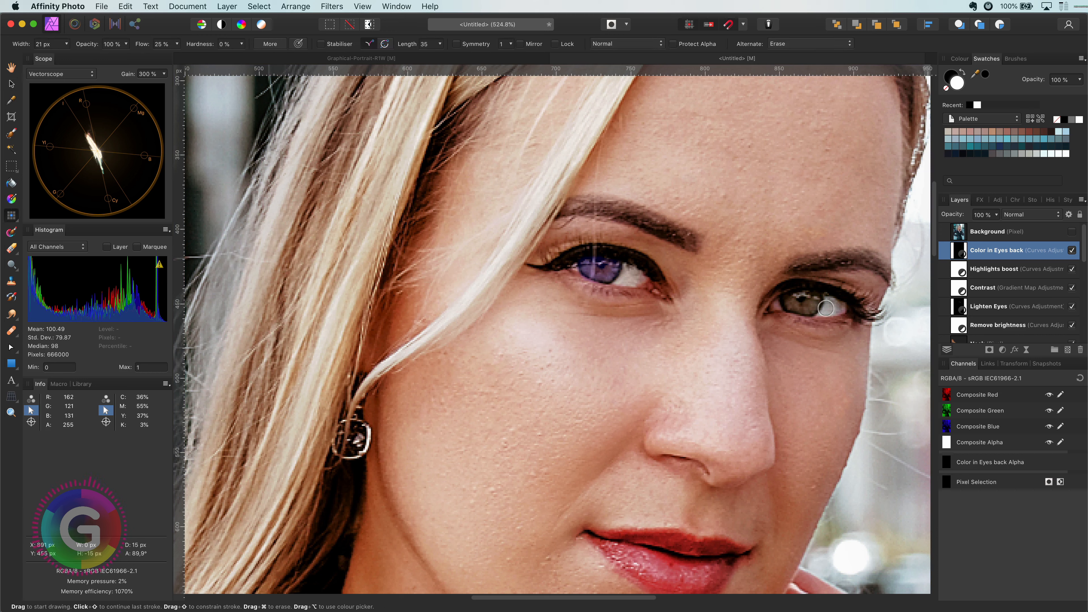
{"action": "mouse_move", "coordinate": [825, 309]}
{"action": "left_mouse_down"}
{"action": "mouse_move", "coordinate": [790, 296]}
{"action": "mouse_move", "coordinate": [813, 295]}
{"action": "left_mouse_up"}
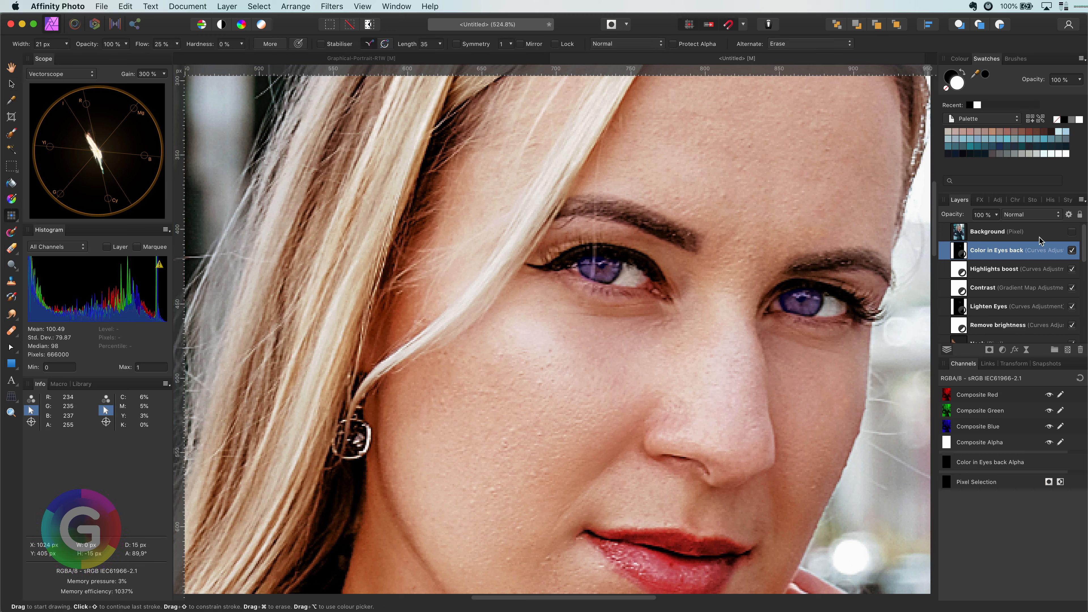
- Slope Color in Eyes back's underlying composition range linearly down to 0% output at 96% input
{"action": "left_click", "coordinate": [1067, 215]}
{"action": "left_click_drag", "start_coordinate": [1023, 400], "coordinate": [1016, 542]}
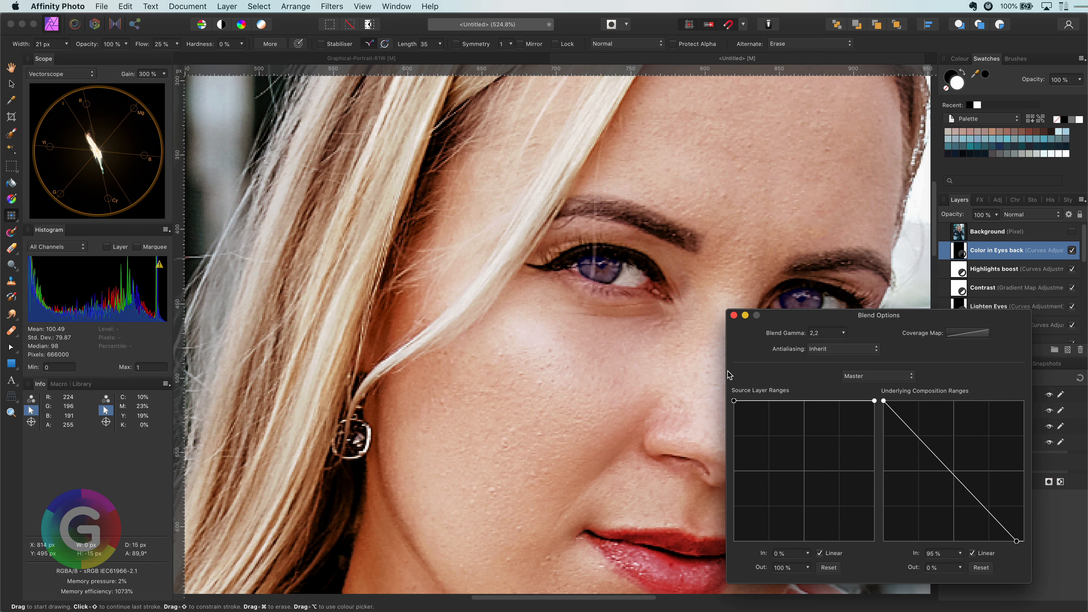
{"action": "left_click", "coordinate": [733, 316]}
- Raise Color in Eyes back's Green curve, lifting its black point and placing a midtone point at 0.434 input, 0.601 output
{"action": "double_click", "coordinate": [958, 250]}
{"action": "left_click", "coordinate": [814, 548]}
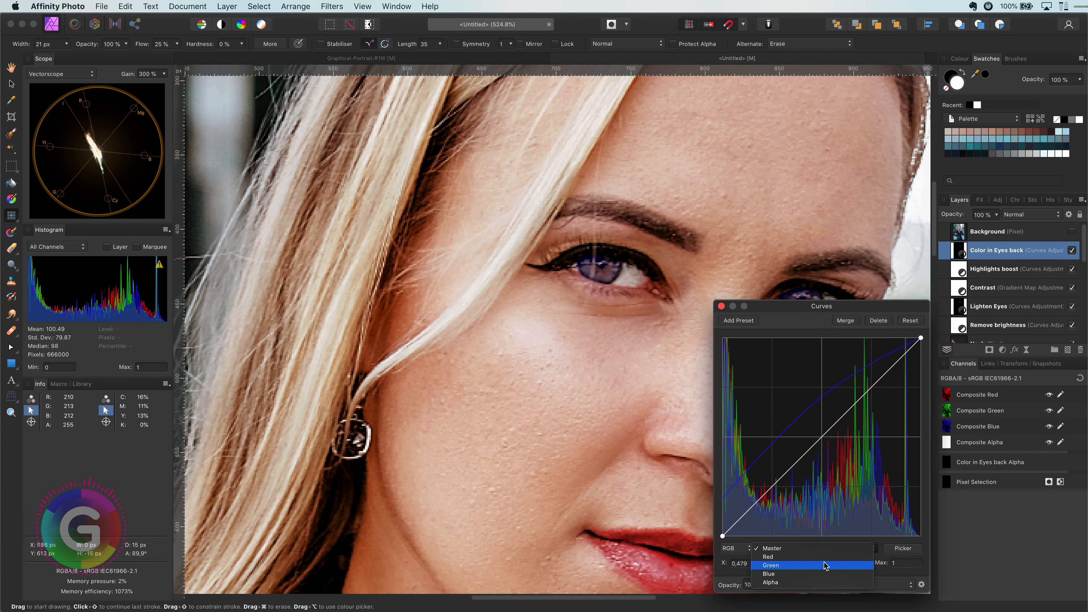
{"action": "left_click", "coordinate": [824, 563]}
{"action": "left_click_drag", "start_coordinate": [723, 537], "coordinate": [722, 511]}
{"action": "left_click_drag", "start_coordinate": [810, 434], "coordinate": [809, 416]}
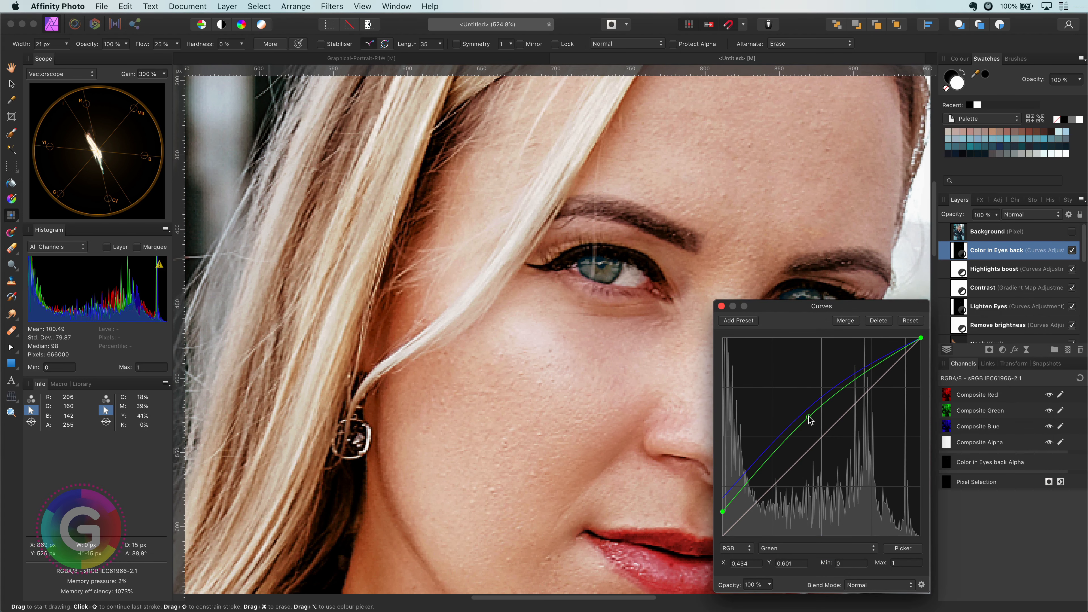
- Lower the Red curve by moving its black point to about 0.15 input and its white point to 0.911 output
{"action": "left_click", "coordinate": [802, 548]}
{"action": "left_click", "coordinate": [801, 539]}
{"action": "left_click_drag", "start_coordinate": [723, 536], "coordinate": [752, 539]}
{"action": "mouse_move", "coordinate": [921, 338]}
{"action": "left_mouse_down"}
{"action": "mouse_move", "coordinate": [923, 372]}
{"action": "mouse_move", "coordinate": [926, 355]}
{"action": "left_mouse_up"}
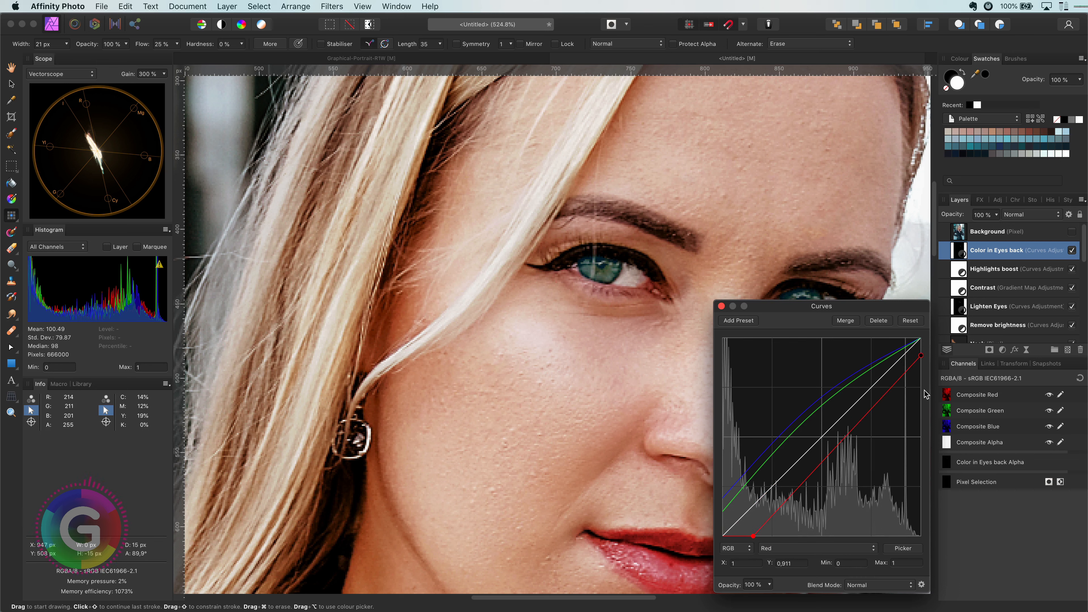
- Soften the Blue and Green curves by slightly lowering their midtone and black points, with Blue's black point at about 0.154 output
{"action": "left_click", "coordinate": [796, 548]}
{"action": "left_click", "coordinate": [797, 565]}
{"action": "left_click_drag", "start_coordinate": [817, 401], "coordinate": [818, 409]}
{"action": "left_click_drag", "start_coordinate": [723, 497], "coordinate": [723, 506]}
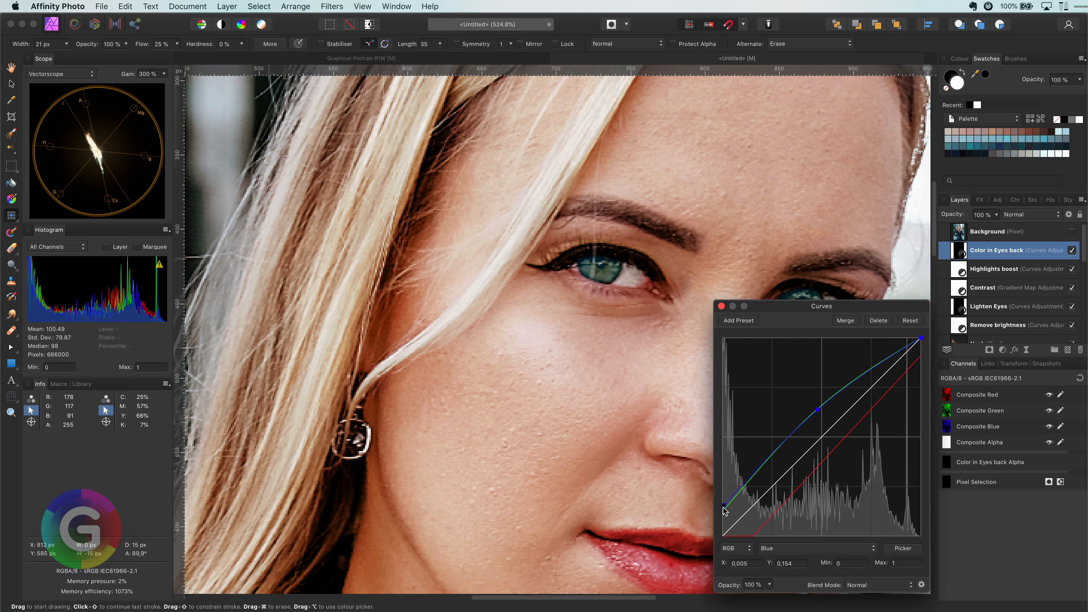
{"action": "left_click", "coordinate": [810, 549]}
{"action": "left_click", "coordinate": [811, 540]}
{"action": "left_click_drag", "start_coordinate": [809, 417], "coordinate": [809, 425]}
{"action": "left_click_drag", "start_coordinate": [723, 512], "coordinate": [722, 518]}
{"action": "left_click", "coordinate": [721, 306]}
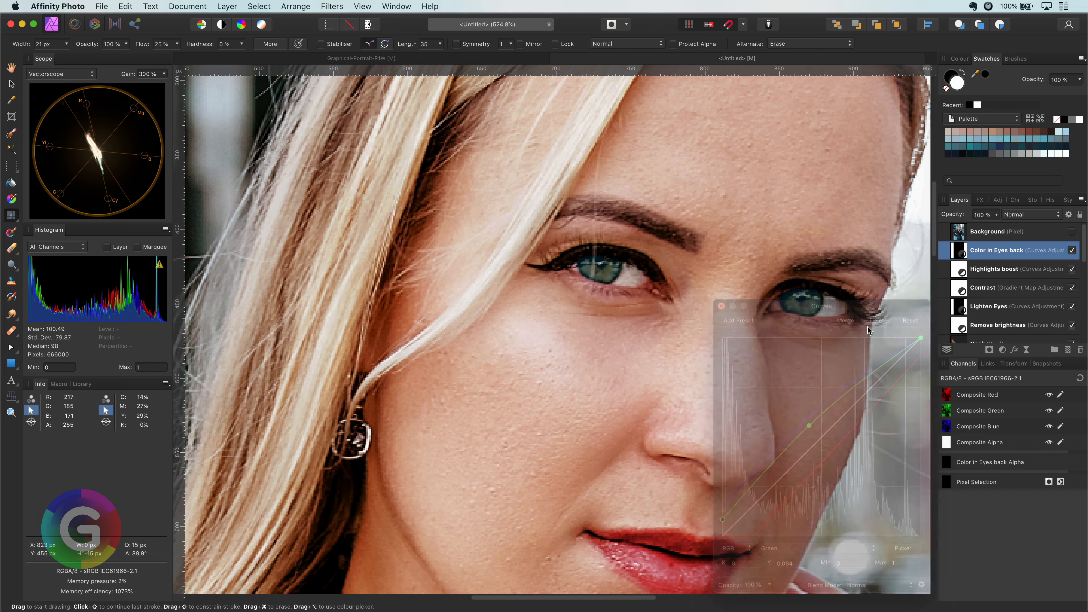
- Reduce Color in Eyes back's opacity to 62%, comparing the eyes with the original Background copy
{"action": "left_click", "coordinate": [1072, 232]}
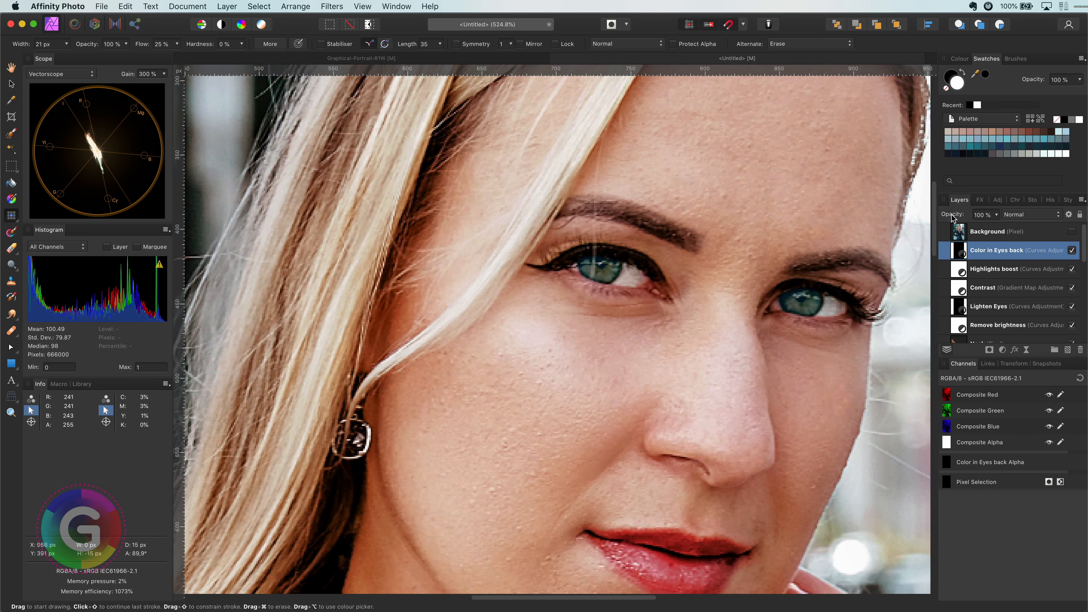
{"action": "left_click_drag", "start_coordinate": [952, 218], "coordinate": [944, 216]}
{"action": "left_click", "coordinate": [1072, 232]}
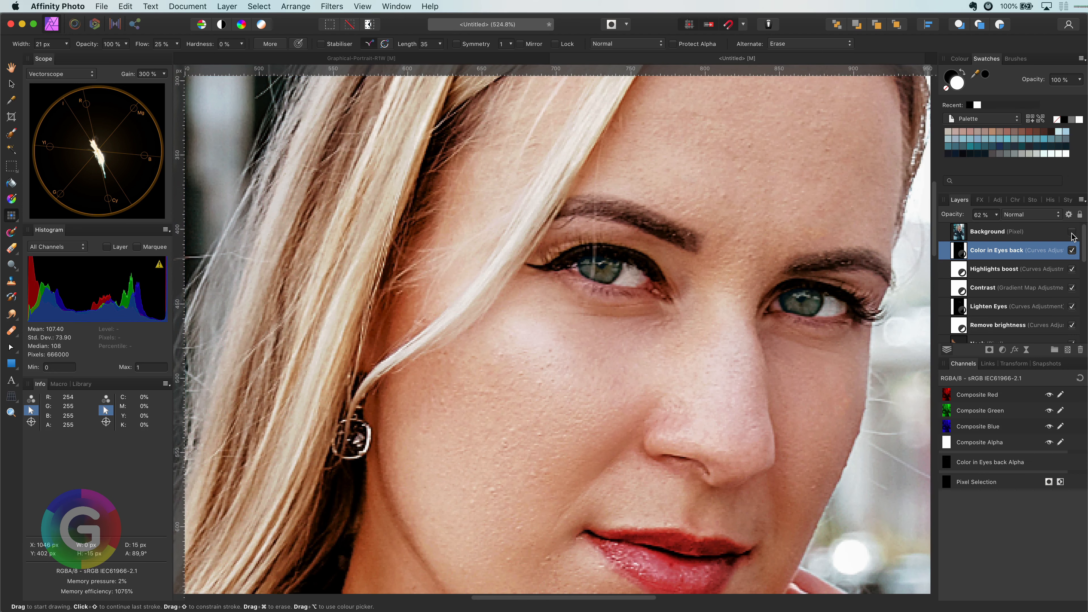
- Compare the whole retouched portrait with the original by showing and hiding the Background copy
{"action": "key", "text": "super+0"}
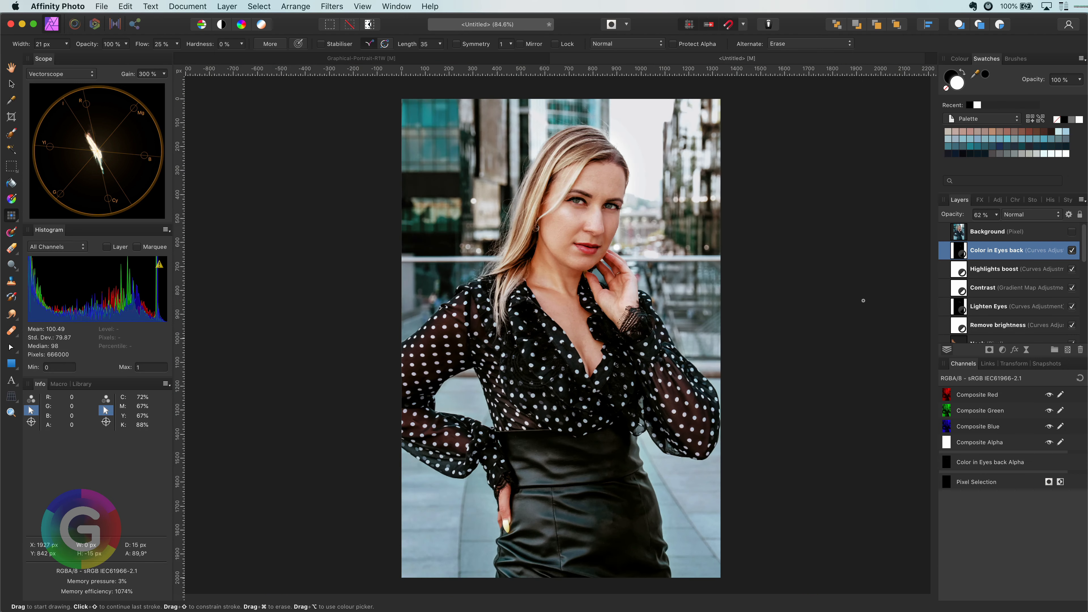
{"action": "left_click", "coordinate": [1072, 233]}
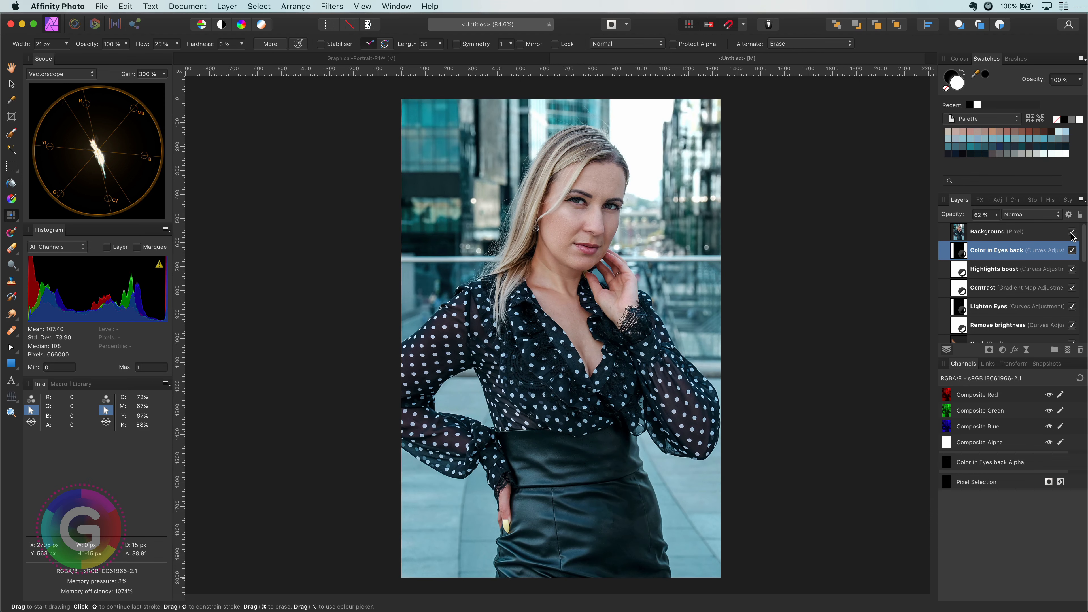
{"action": "left_click", "coordinate": [1071, 232]}
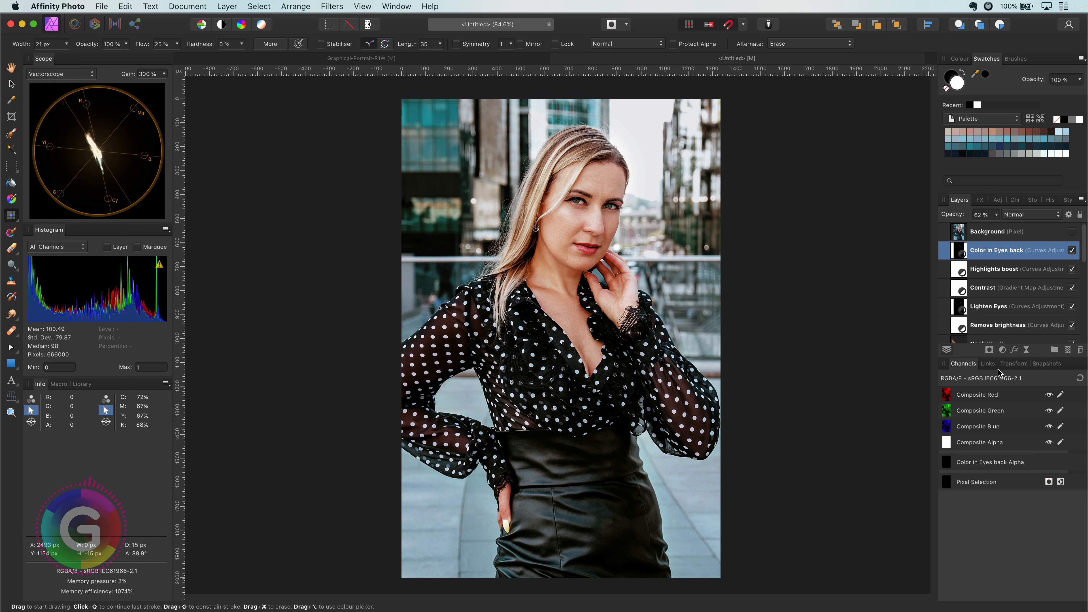
- Add a Colour Balance adjustment above Color in Eyes back and shift its shadows towards red and blue
{"action": "left_click", "coordinate": [1002, 350]}
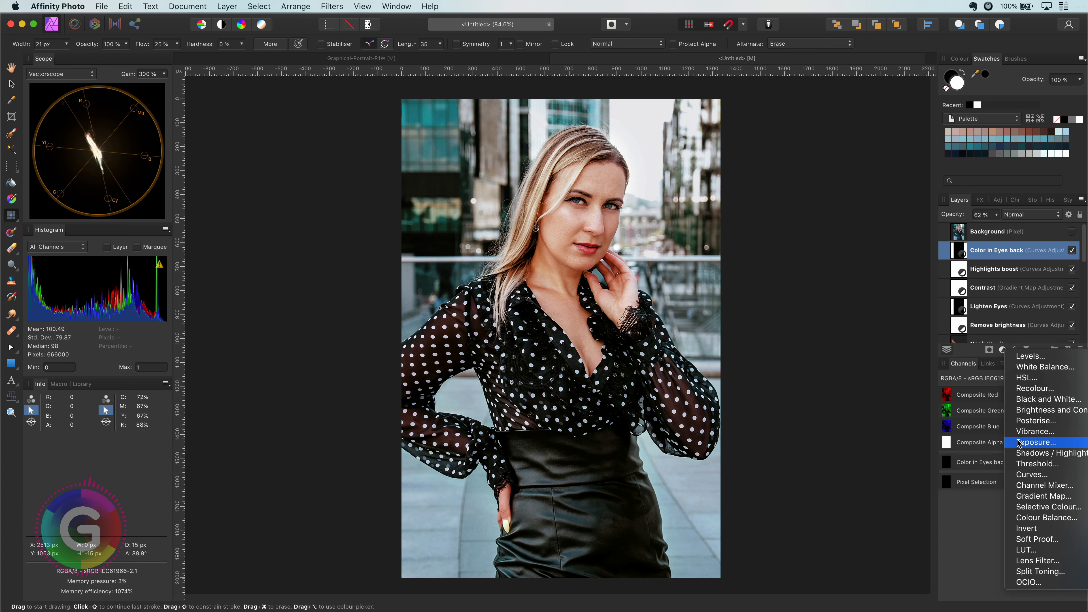
{"action": "left_click", "coordinate": [1030, 519]}
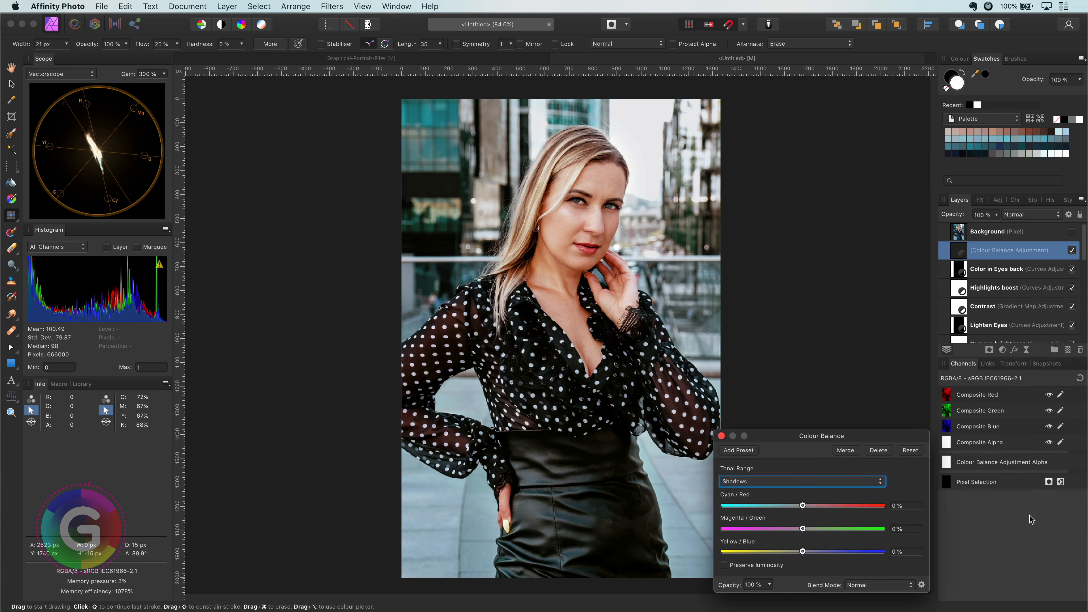
{"action": "left_click_drag", "start_coordinate": [803, 506], "coordinate": [830, 555]}
{"action": "left_click", "coordinate": [722, 435]}
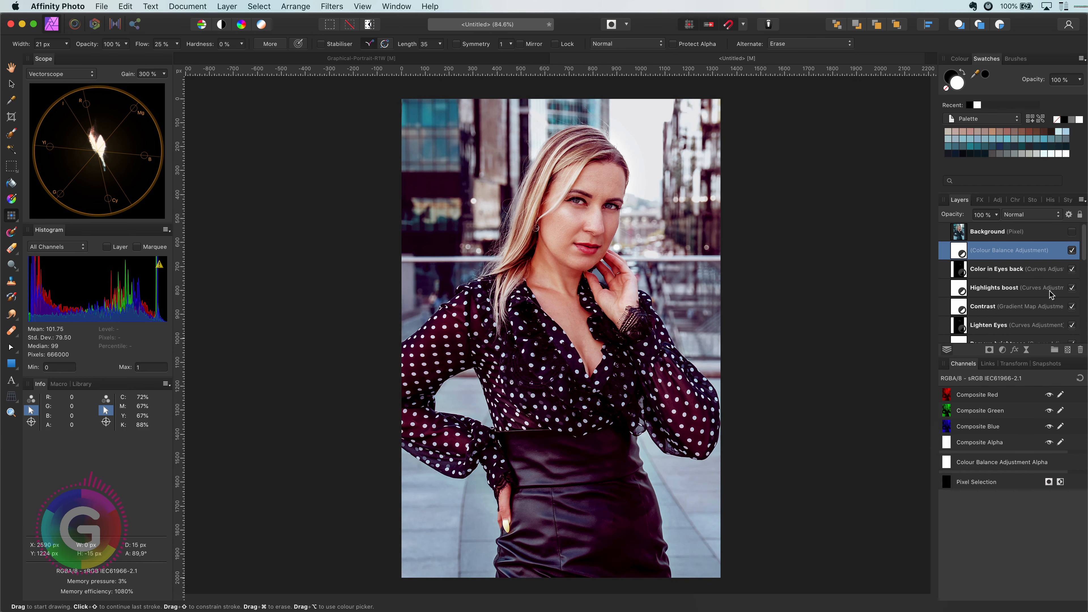
- Copy the mask from Background flatten and nest it inside the Colour Balance adjustment
{"action": "scroll", "coordinate": [982, 273], "scroll_direction": "up", "scroll_amount": 5}
{"action": "left_click", "coordinate": [971, 255]}
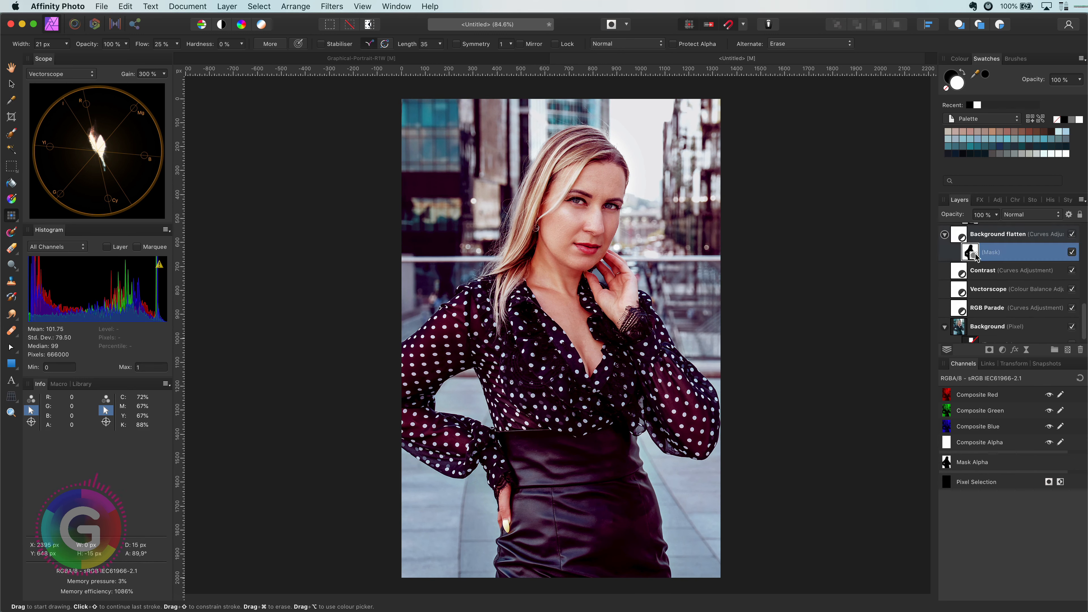
{"action": "scroll", "coordinate": [976, 259], "scroll_direction": "down", "scroll_amount": 3}
{"action": "left_click", "coordinate": [977, 258]}
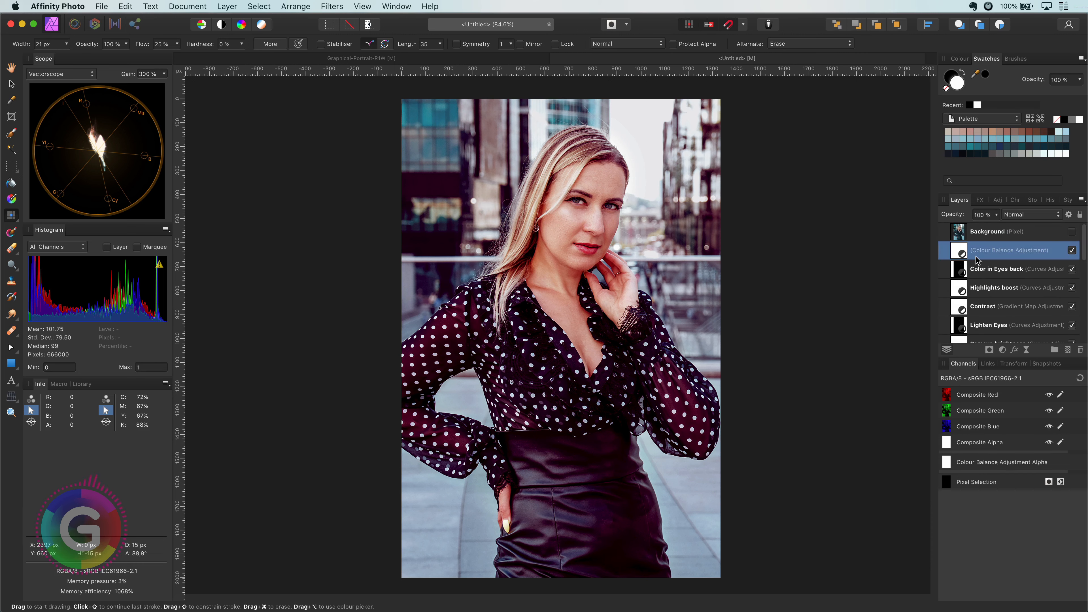
{"action": "key", "text": "super+v"}
{"action": "left_click_drag", "start_coordinate": [962, 255], "coordinate": [963, 272]}
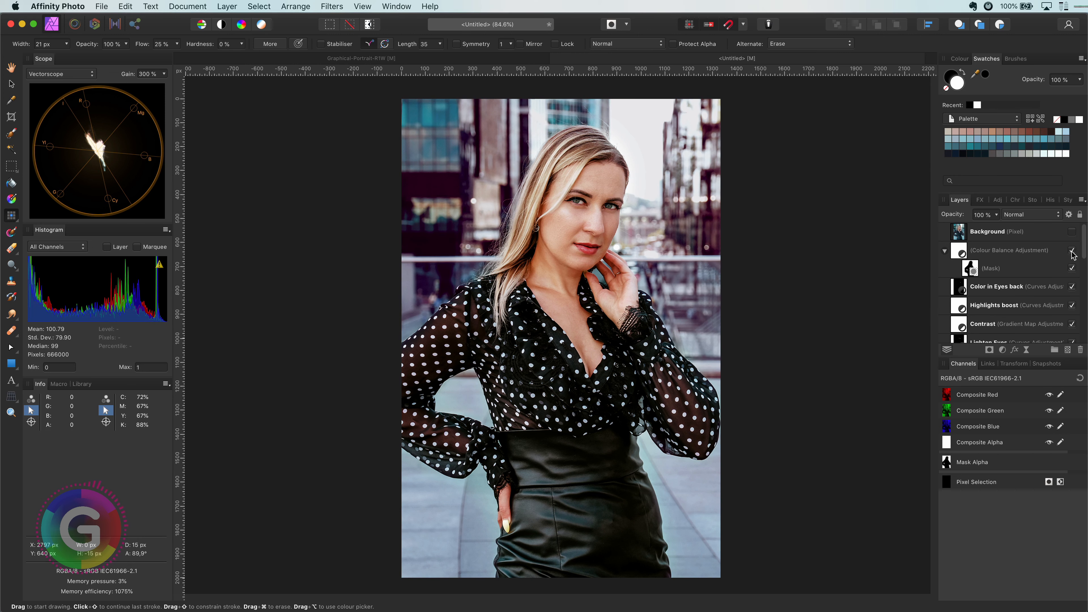
- Push the Colour Balance shadows further towards magenta and set Highlights to Cyan/Red -20%, Magenta/Green -14% and Yellow/Blue -19%
{"action": "left_click", "coordinate": [960, 253]}
{"action": "double_click", "coordinate": [961, 253]}
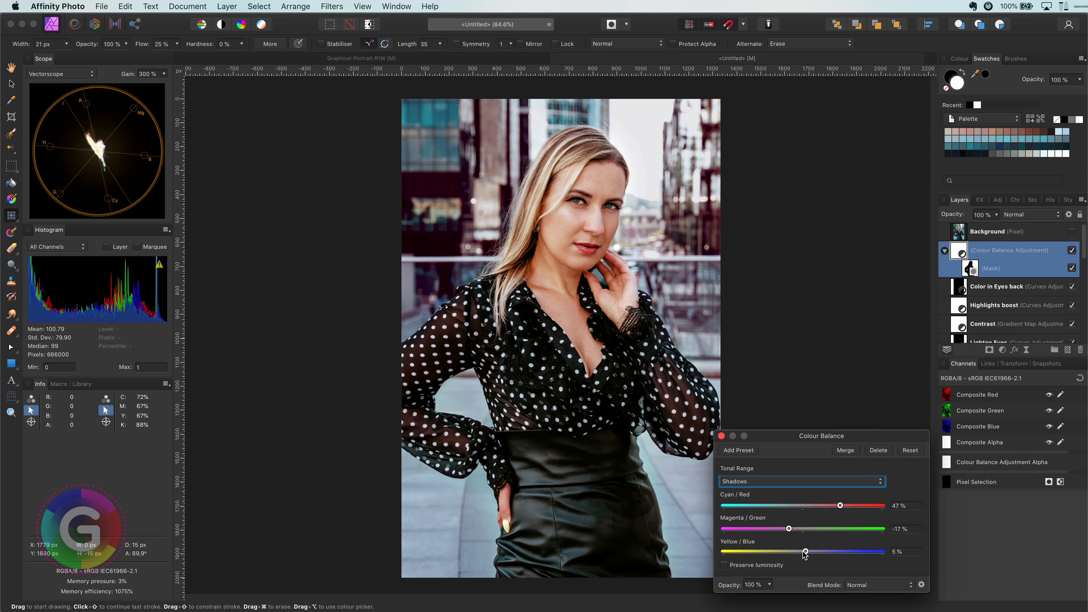
{"action": "left_click_drag", "start_coordinate": [787, 530], "coordinate": [779, 530]}
{"action": "left_click_drag", "start_coordinate": [839, 505], "coordinate": [776, 552]}
{"action": "left_click", "coordinate": [789, 481]}
{"action": "left_click", "coordinate": [791, 500]}
- Set the Colour Balance midtones to Cyan/Red 58%, Magenta/Green -50% and Yellow/Blue -38%
{"action": "left_click", "coordinate": [793, 482]}
{"action": "left_click", "coordinate": [792, 472]}
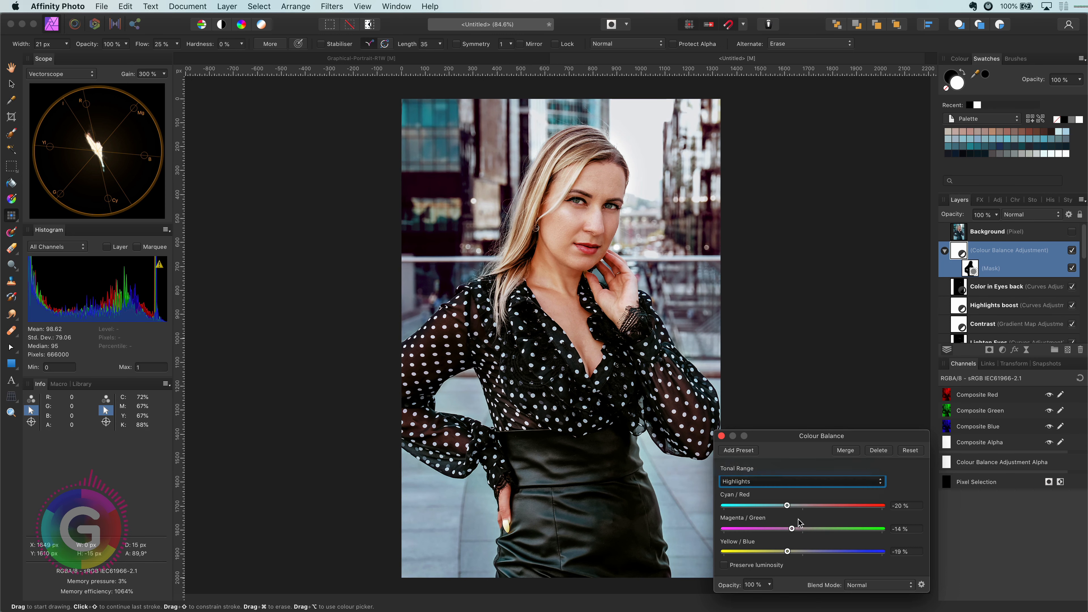
{"action": "left_click_drag", "start_coordinate": [824, 506], "coordinate": [772, 552]}
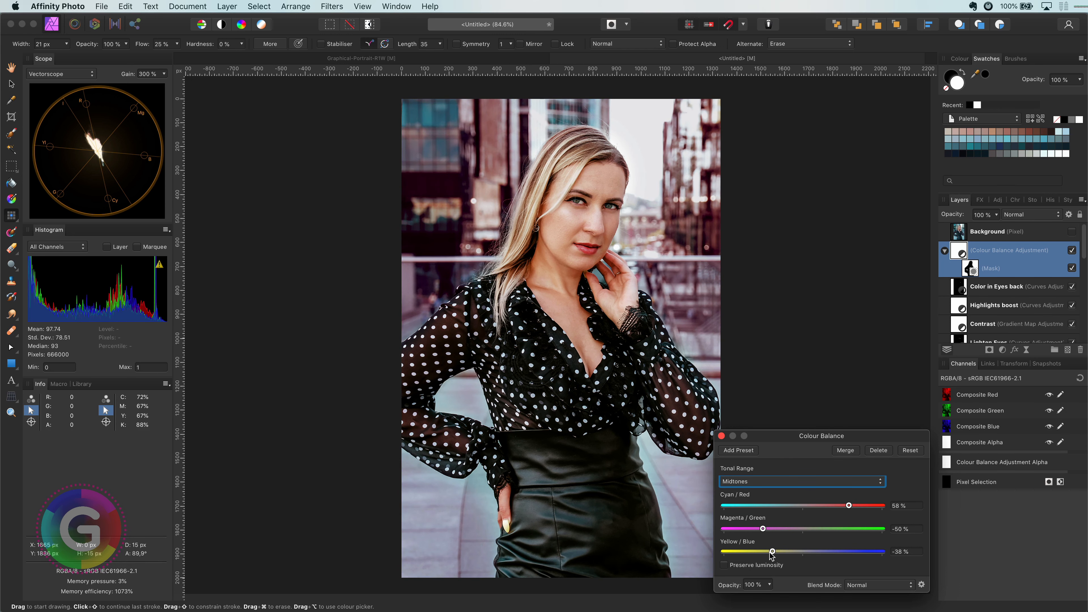
{"action": "left_click", "coordinate": [721, 436]}
- Blend the Colour Balance adjustment with Multiply at 46% opacity and compare the portrait with it hidden and shown
{"action": "left_click", "coordinate": [1028, 214]}
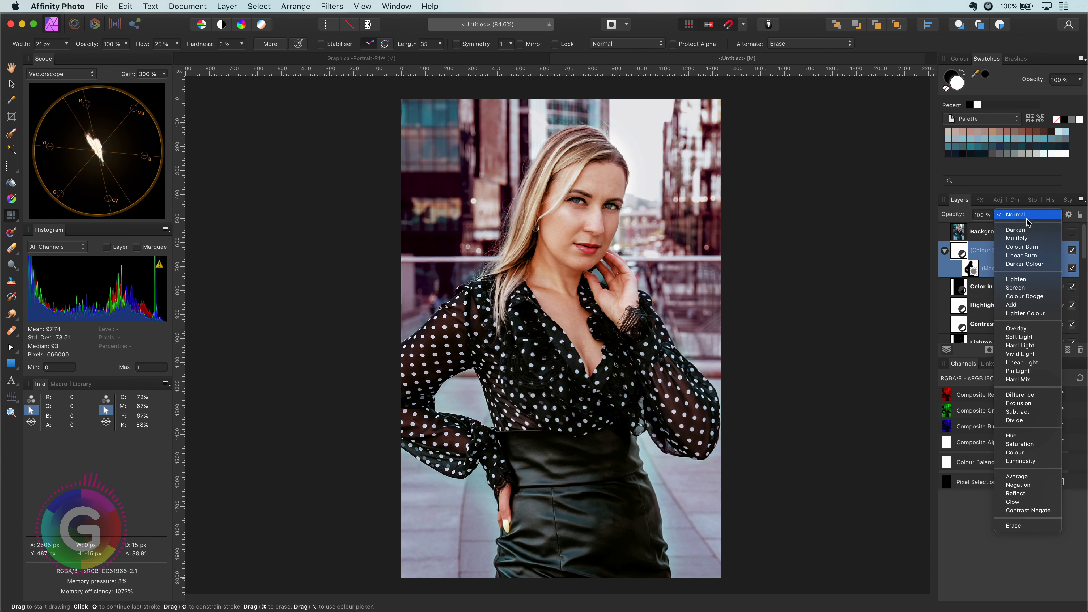
{"action": "left_click", "coordinate": [1026, 239]}
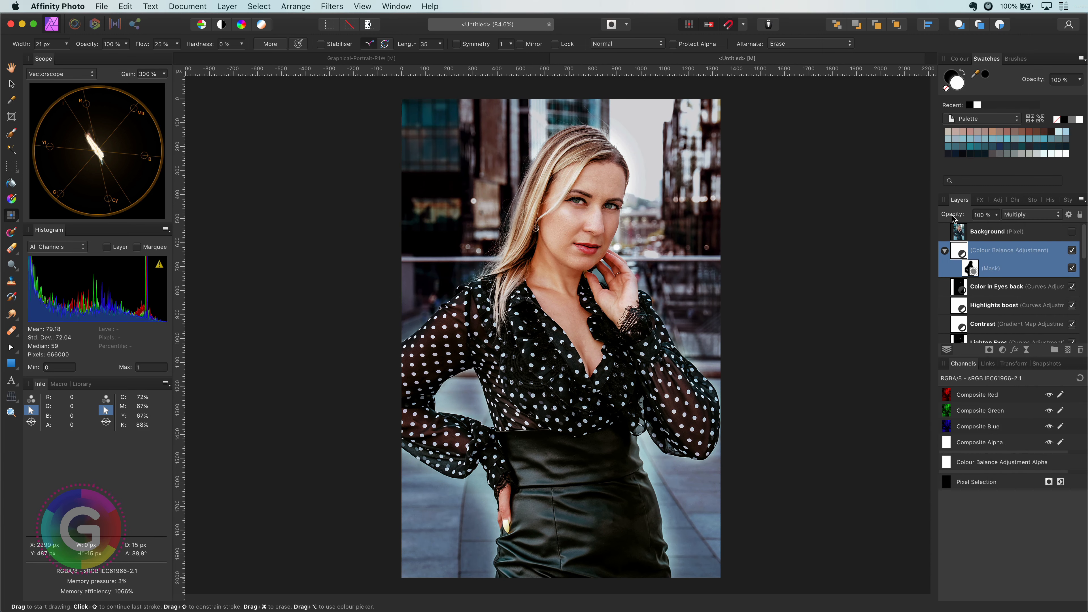
{"action": "key", "text": "7"}
{"action": "key", "text": "4"}
{"action": "key", "text": "4"}
{"action": "key", "text": "8"}
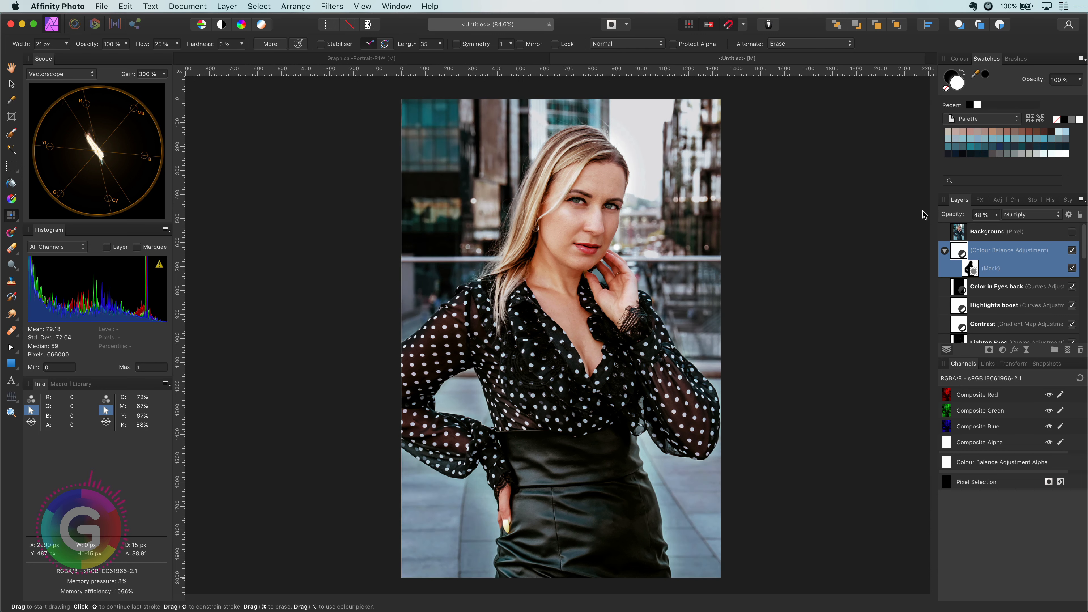
{"action": "key", "text": "4"}
{"action": "key", "text": "5"}
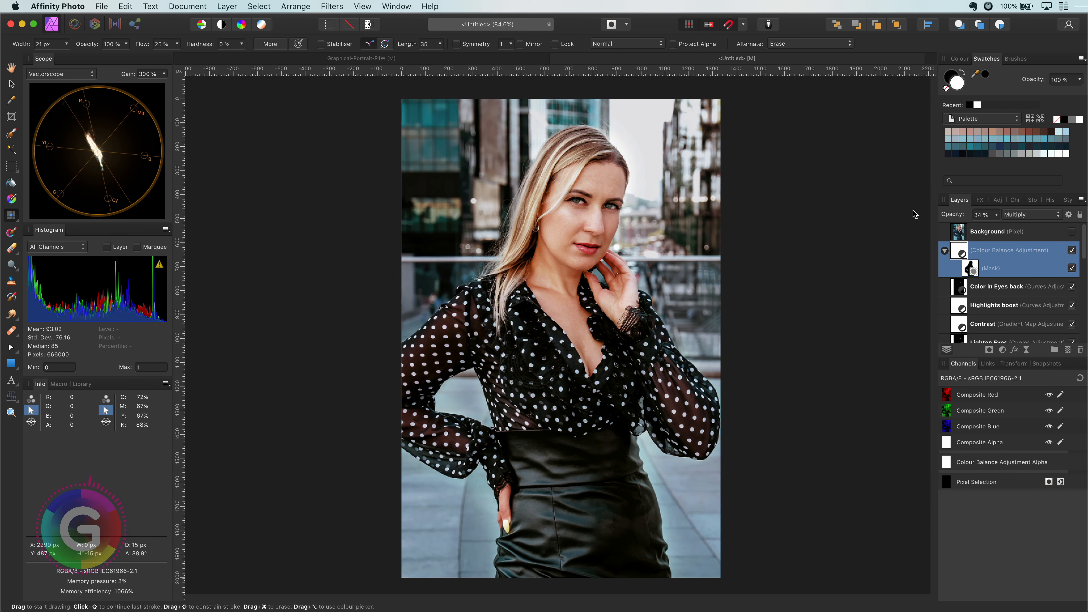
{"action": "key", "text": "2"}
{"action": "key", "text": "9"}
{"action": "key", "text": "4"}
{"action": "key", "text": "6"}
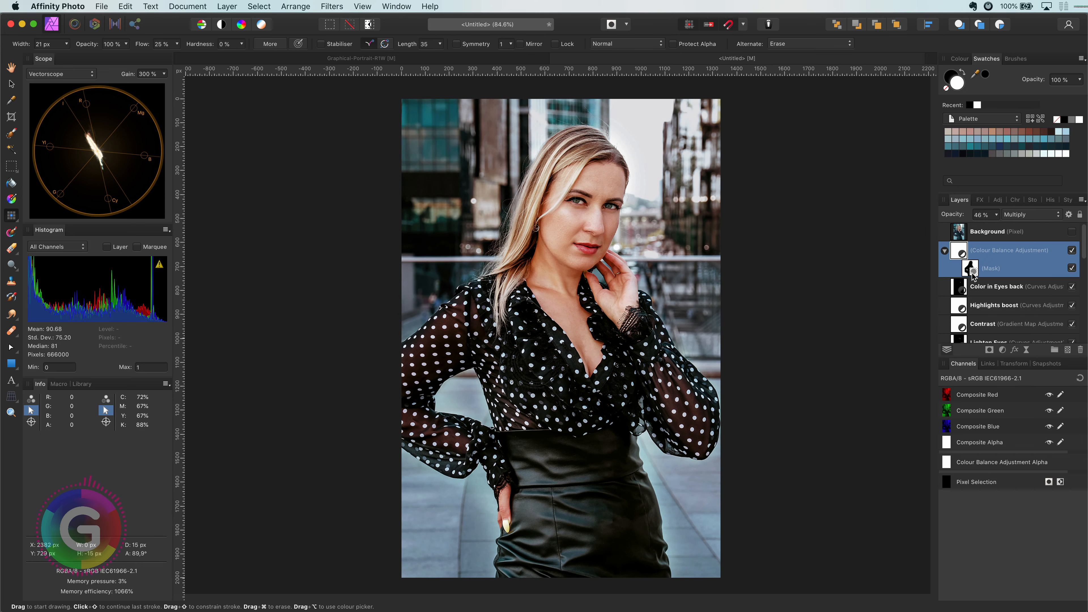
{"action": "left_click", "coordinate": [1072, 251]}
{"action": "left_click", "coordinate": [1071, 251]}
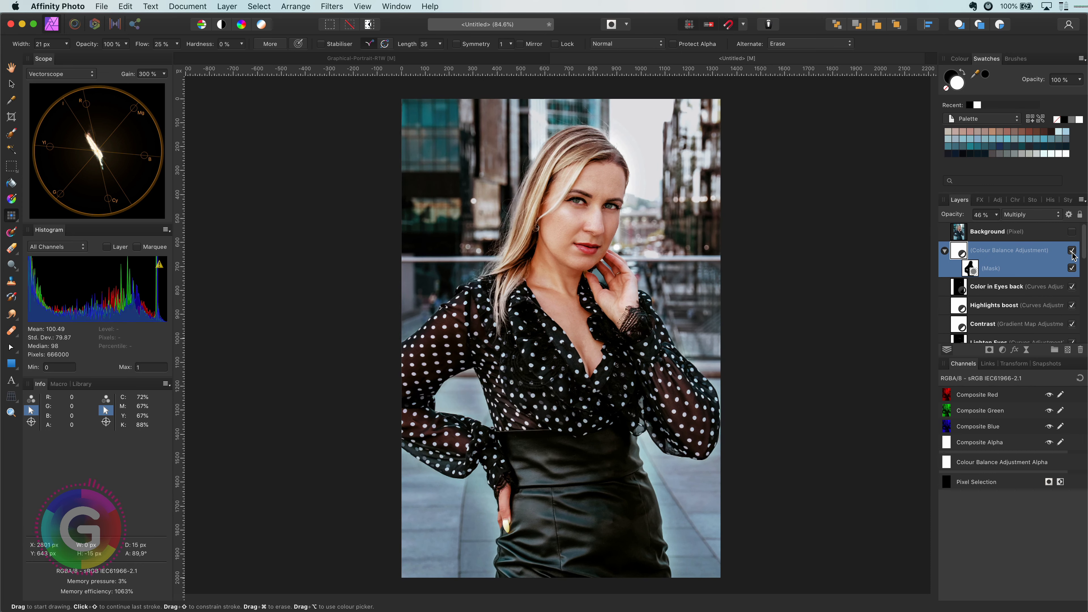
- On the Colour Balance adjustment's mask, paint in white over the leather skirt with an 83.6 px brush
{"action": "scroll", "coordinate": [655, 498], "scroll_direction": "up", "scroll_amount": 5}
{"action": "left_click", "coordinate": [970, 268]}
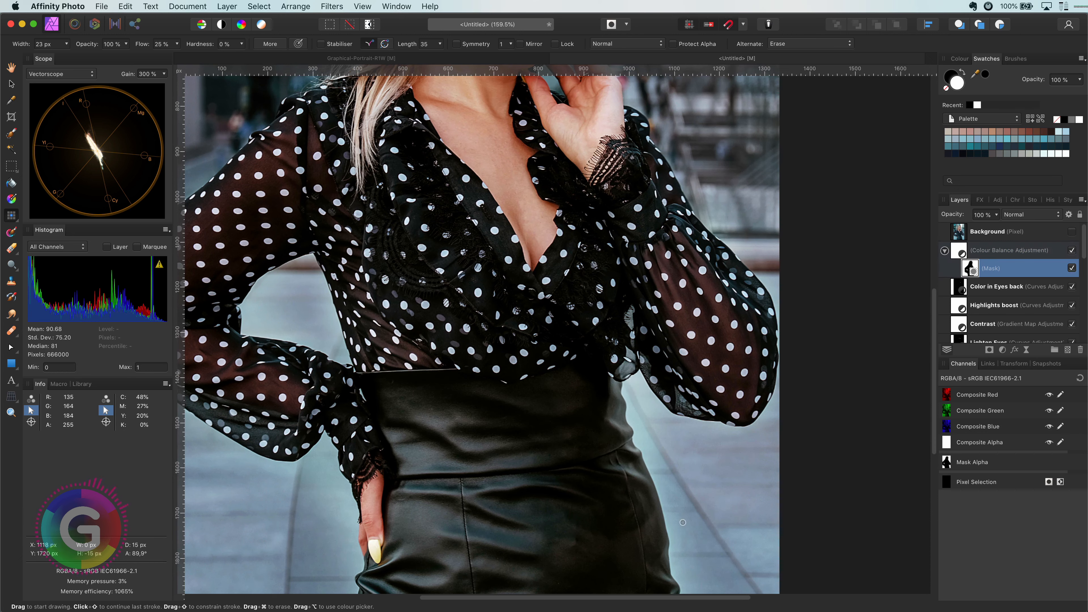
{"action": "key", "text": "b"}
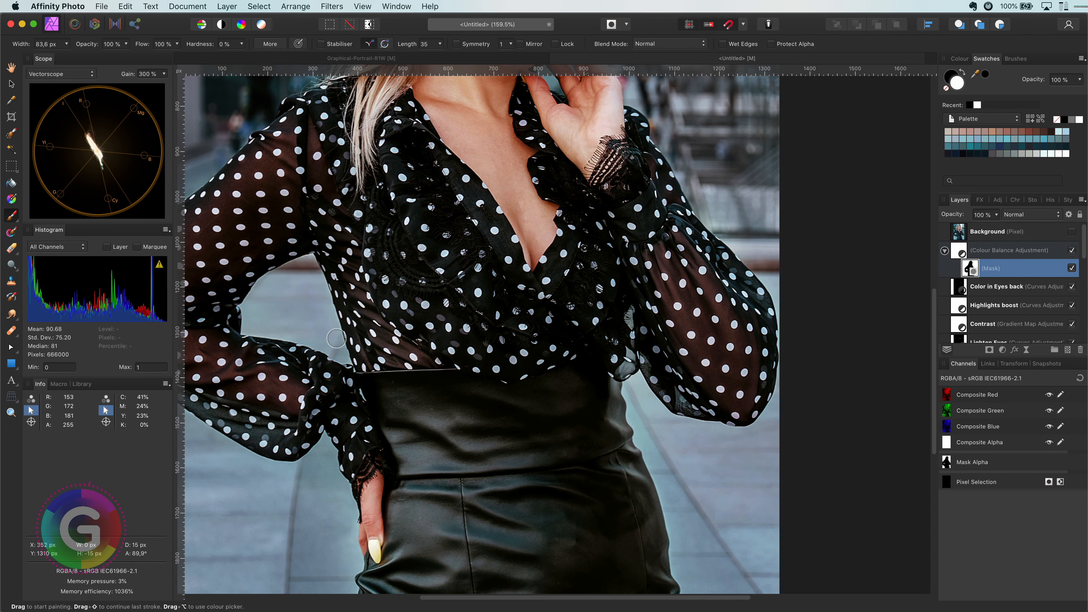
{"action": "scroll", "coordinate": [608, 216], "scroll_direction": "up", "scroll_amount": 10}
{"action": "scroll", "coordinate": [608, 216], "scroll_direction": "down", "scroll_amount": 8}
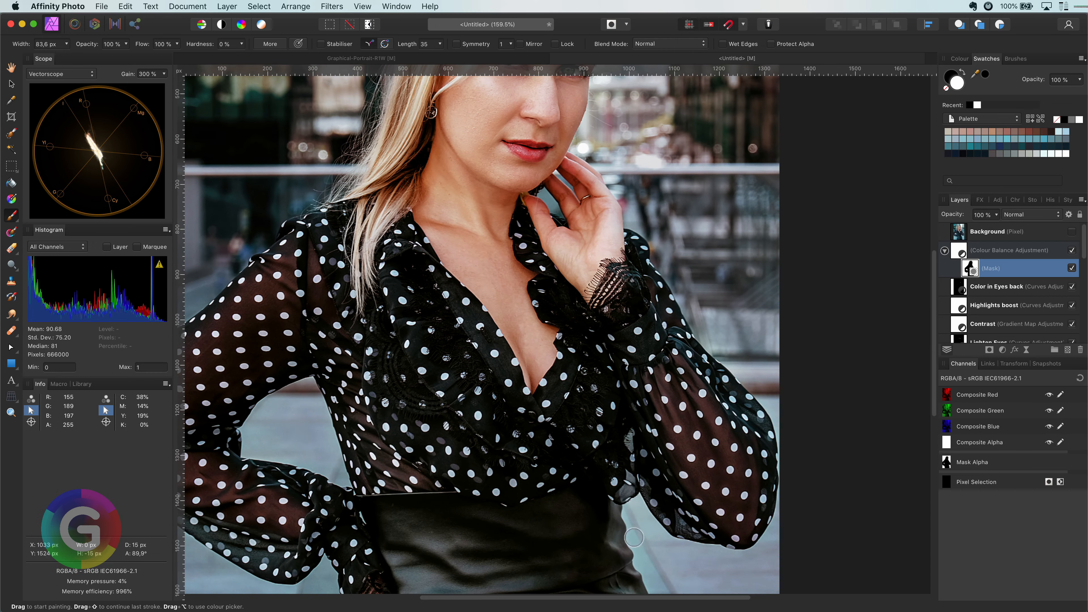
{"action": "scroll", "coordinate": [713, 342], "scroll_direction": "down", "scroll_amount": 15}
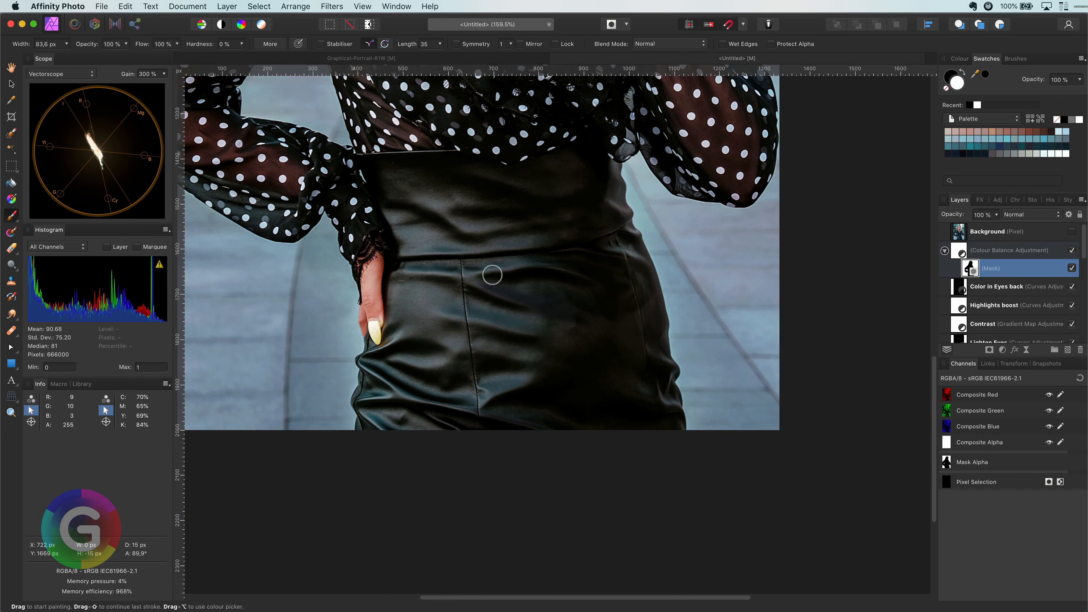
{"action": "left_click_drag", "start_coordinate": [371, 415], "coordinate": [566, 340]}
{"action": "scroll", "coordinate": [566, 341], "scroll_direction": "down", "scroll_amount": 2}
- Try painting the mask over one eye with a 15 px brush at full opacity, and undo the strokes
{"action": "scroll", "coordinate": [566, 341], "scroll_direction": "up", "scroll_amount": 15}
{"action": "scroll", "coordinate": [540, 338], "scroll_direction": "up", "scroll_amount": 5}
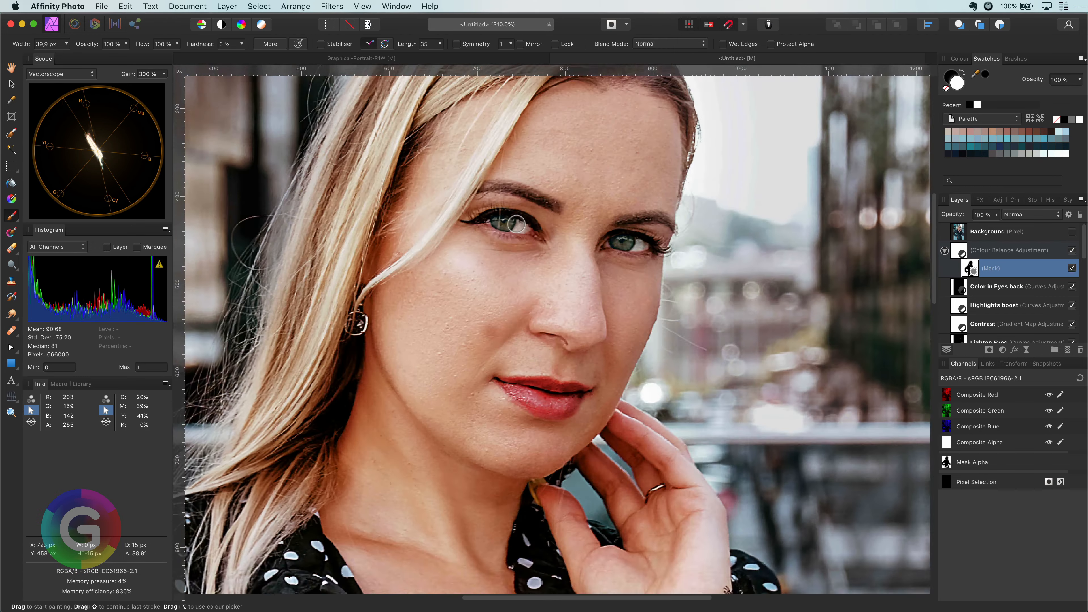
{"action": "scroll", "coordinate": [540, 267], "scroll_direction": "up", "scroll_amount": 2}
{"action": "key", "text": "bracketleft"}
{"action": "key", "text": "bracketleft"}
{"action": "key", "text": "bracketleft"}
{"action": "mouse_move", "coordinate": [501, 245]}
{"action": "left_mouse_down"}
{"action": "mouse_move", "coordinate": [471, 246]}
{"action": "mouse_move", "coordinate": [544, 261]}
{"action": "left_mouse_up"}
{"action": "left_click_drag", "start_coordinate": [470, 237], "coordinate": [548, 251]}
{"action": "key", "text": "super+z"}
{"action": "key", "text": "super+z"}
{"action": "key", "text": "super+z"}
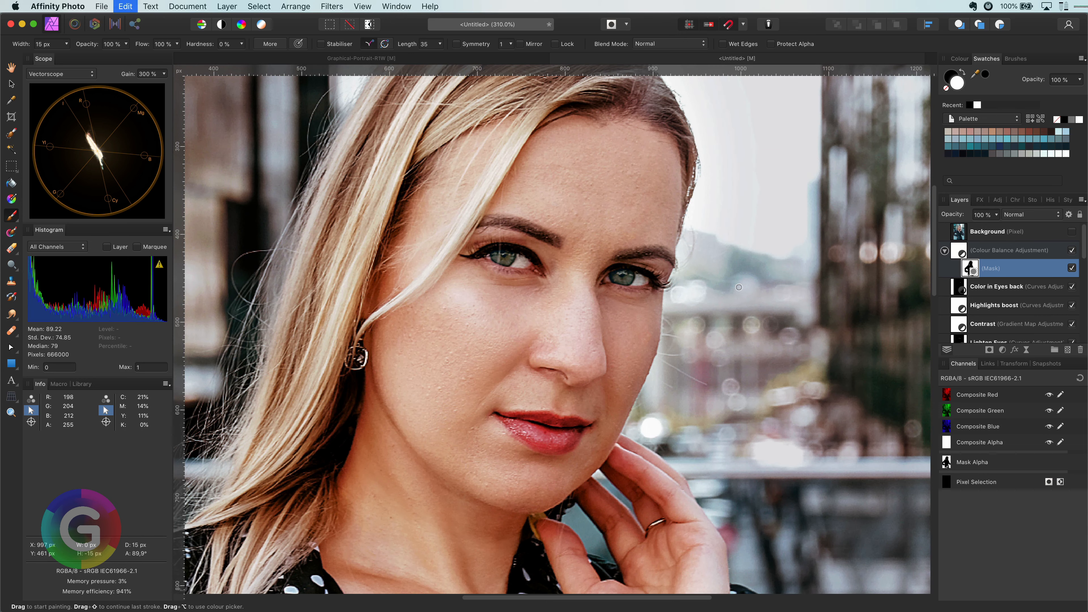
- Lower the paint brush opacity to 8% and enlarge its width to 34.8 px
{"action": "key", "text": "super+minus"}
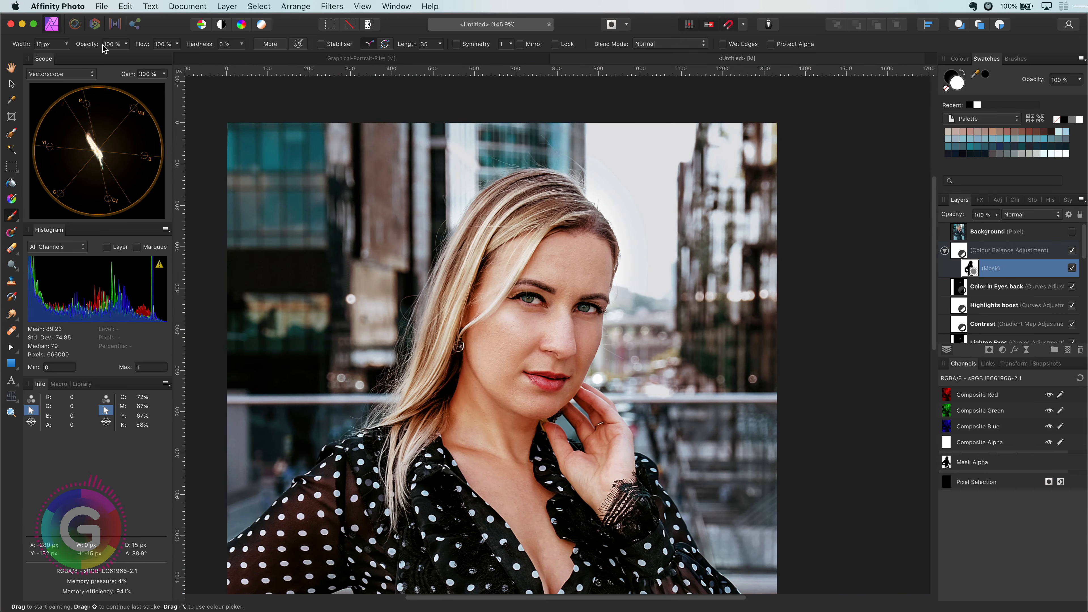
{"action": "left_click_drag", "start_coordinate": [87, 47], "coordinate": [42, 48]}
{"action": "key", "text": "bracketright"}
{"action": "key", "text": "bracketright"}
{"action": "key", "text": "bracketright"}
{"action": "key", "text": "bracketright"}
- Compare the whole portrait with the Colour Balance adjustment hidden and shown
{"action": "key", "text": "super+0"}
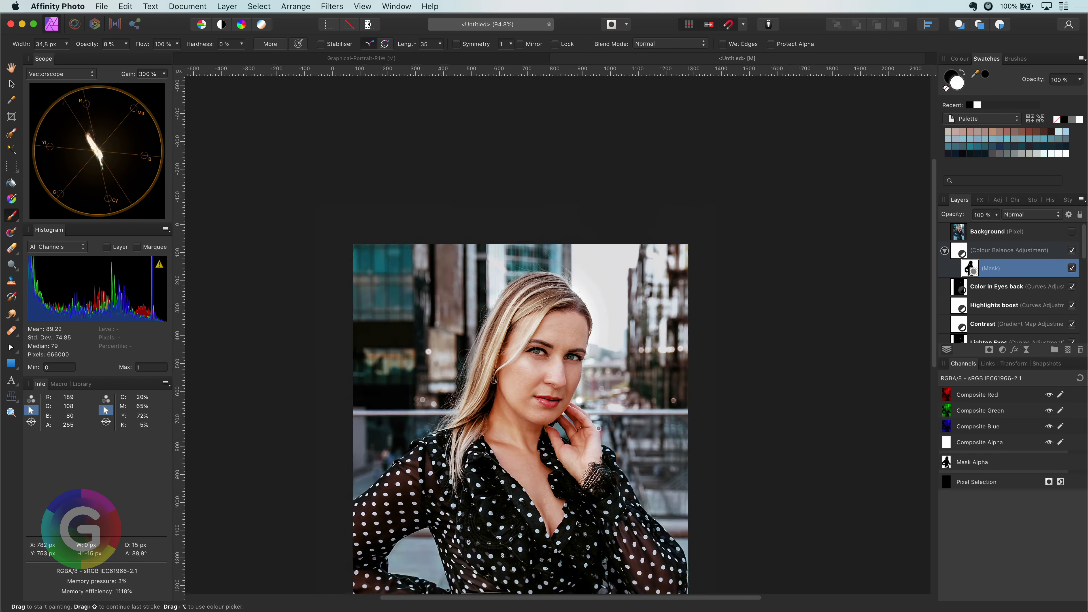
{"action": "left_click", "coordinate": [1072, 251]}
{"action": "left_click", "coordinate": [1072, 250]}
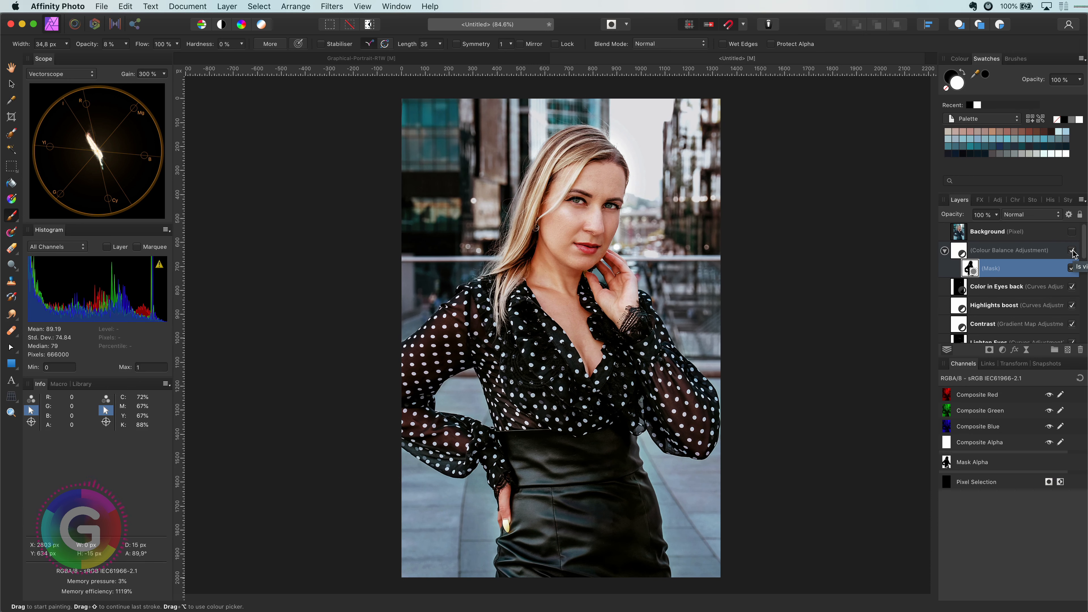